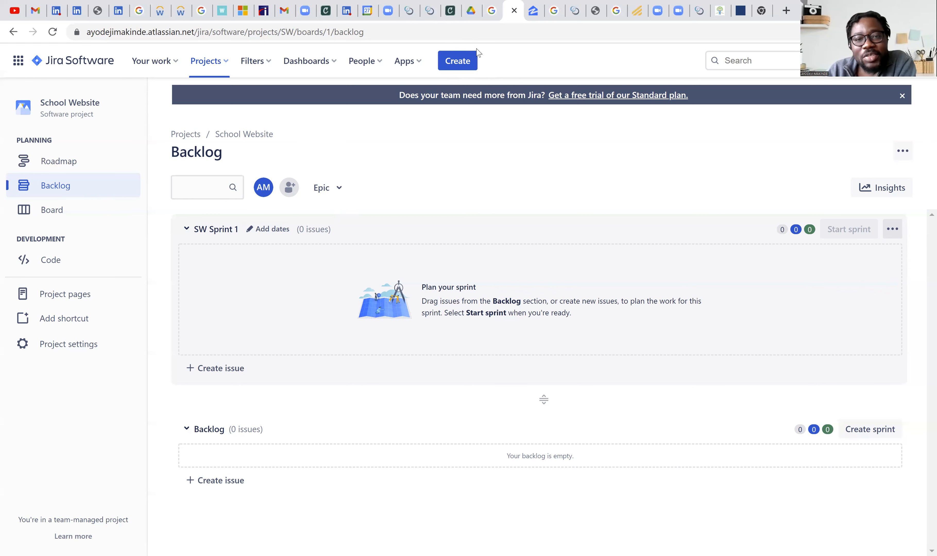
# - Start a new issue in the School Website project and set its issue type to Epic
pyautogui.click(467, 68)
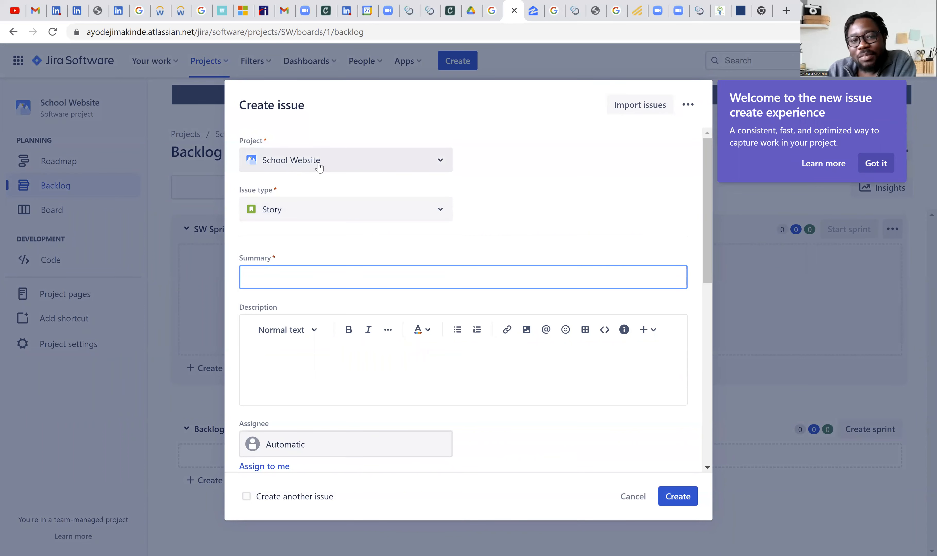
pyautogui.click(326, 161)
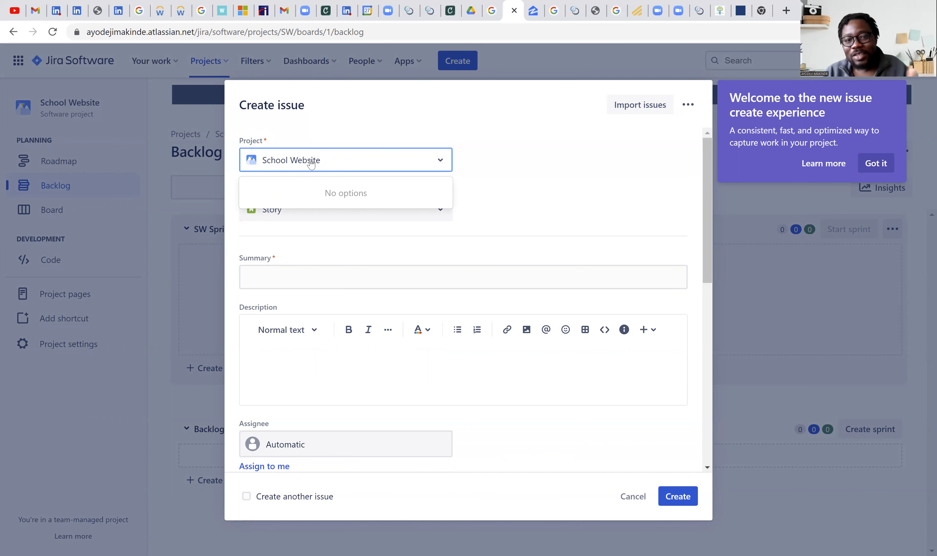
pyautogui.click(506, 119)
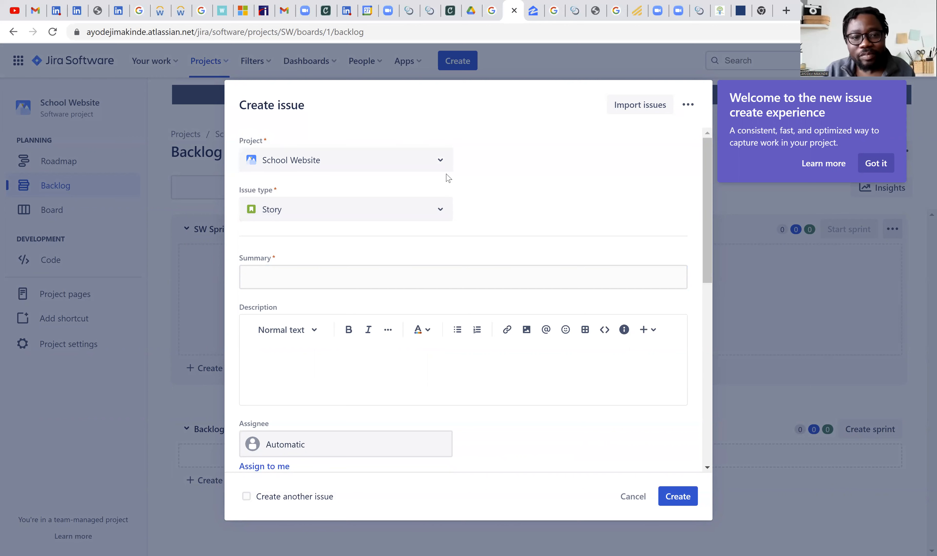
pyautogui.click(420, 213)
pyautogui.click(527, 187)
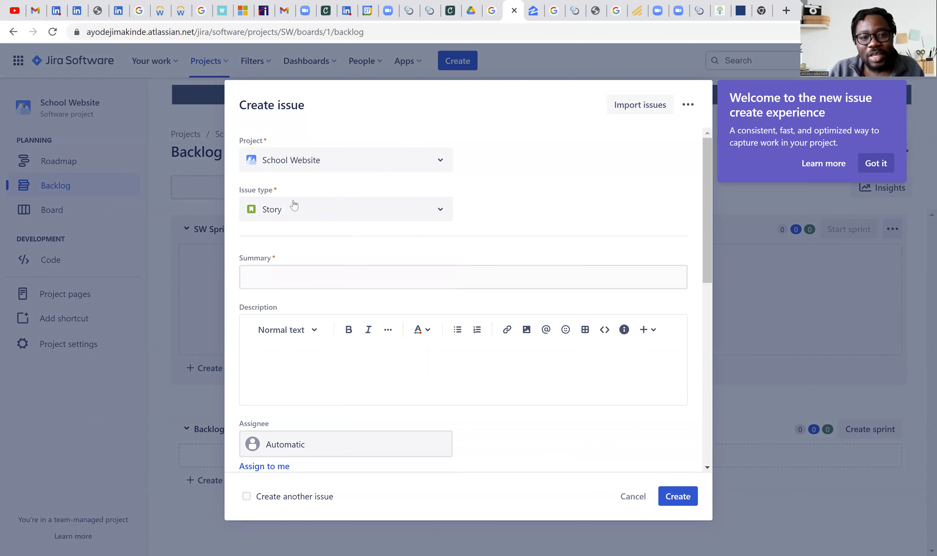
pyautogui.click(300, 215)
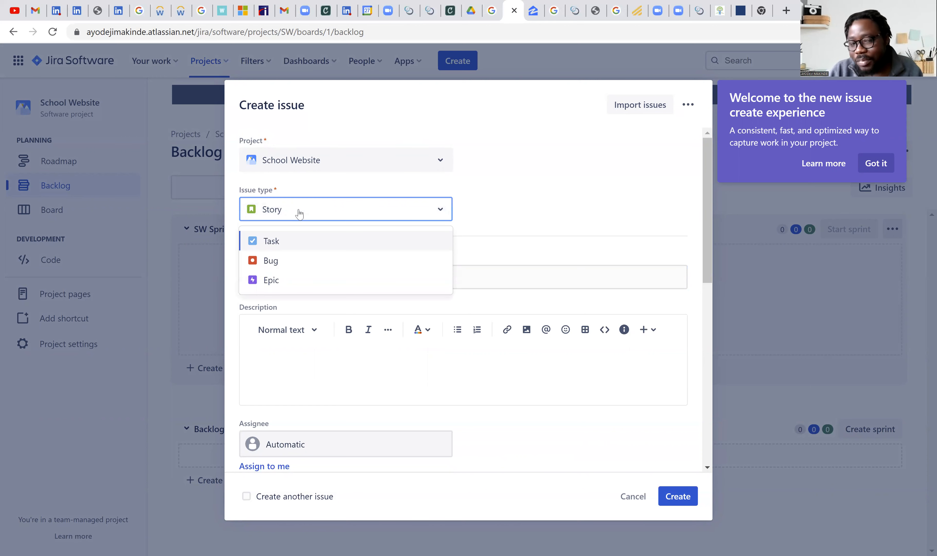
pyautogui.click(303, 284)
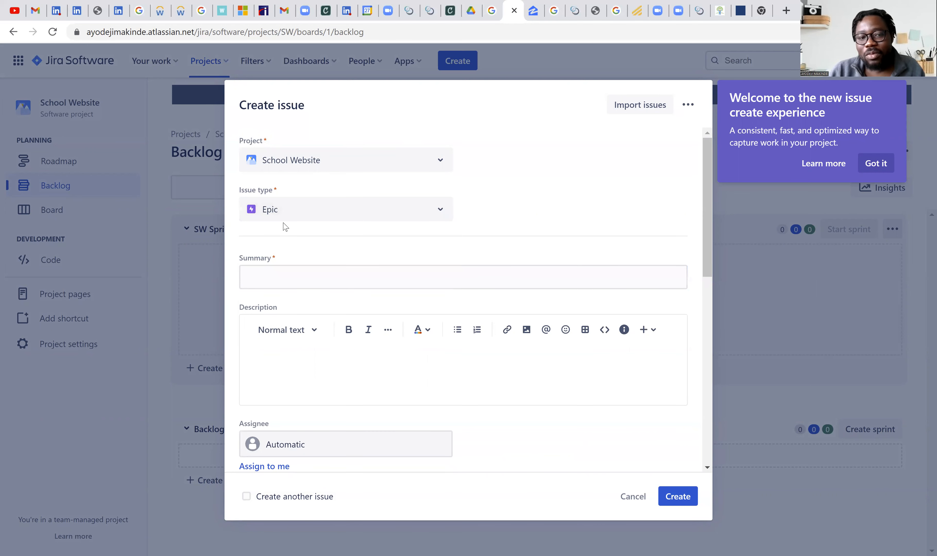
# - Enter "Create a log in details for the user" as the epic's summary, correcting the misspelled word
pyautogui.click(331, 278)
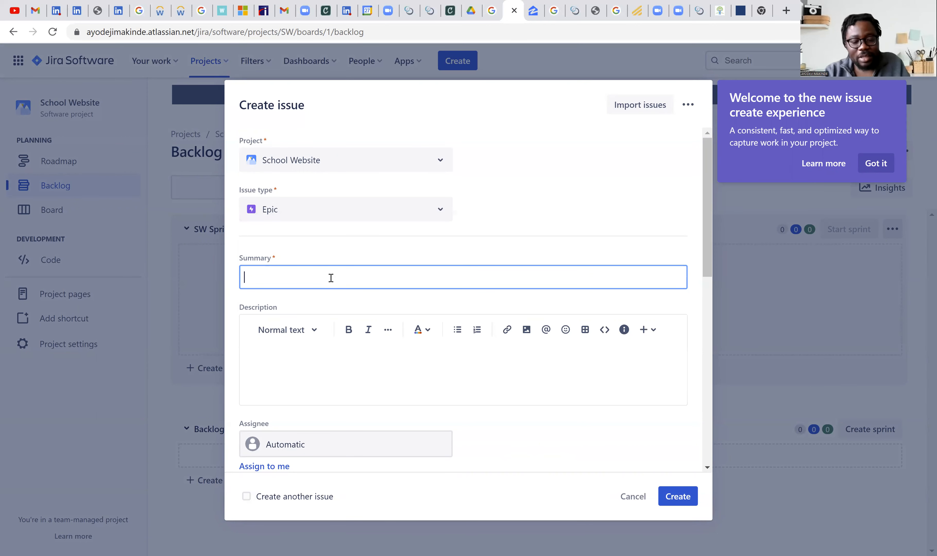
pyautogui.write('Crae')
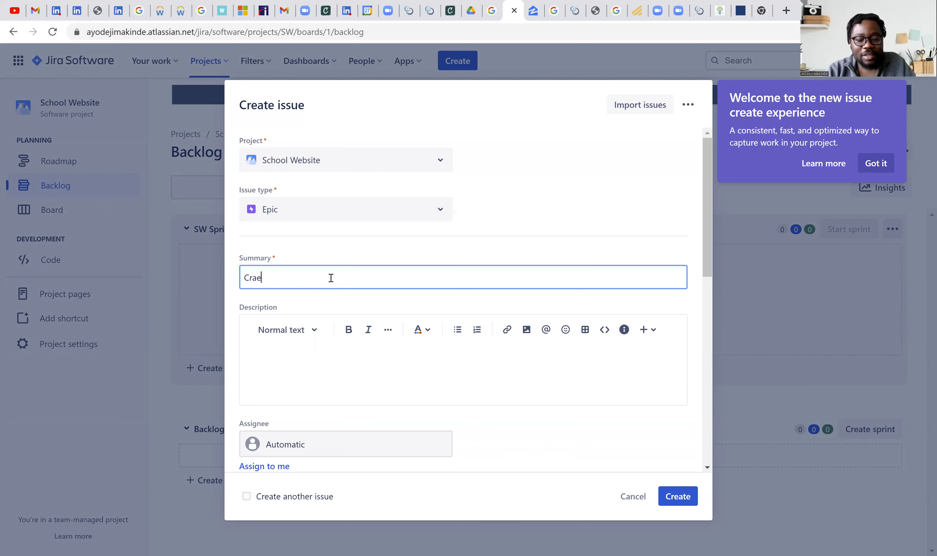
pyautogui.hotkey('ctrl', 'BackSpace')
pyautogui.write('Cr')
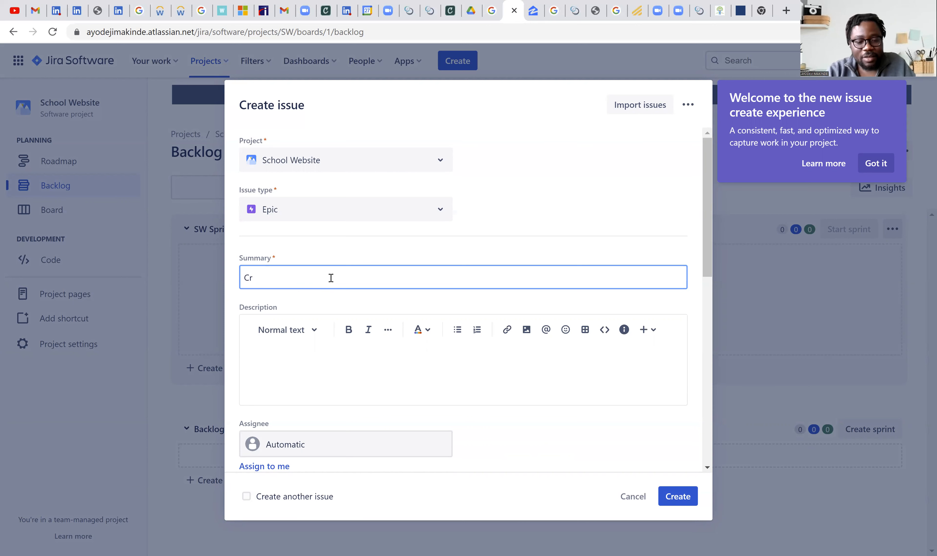
pyautogui.write('eate ')
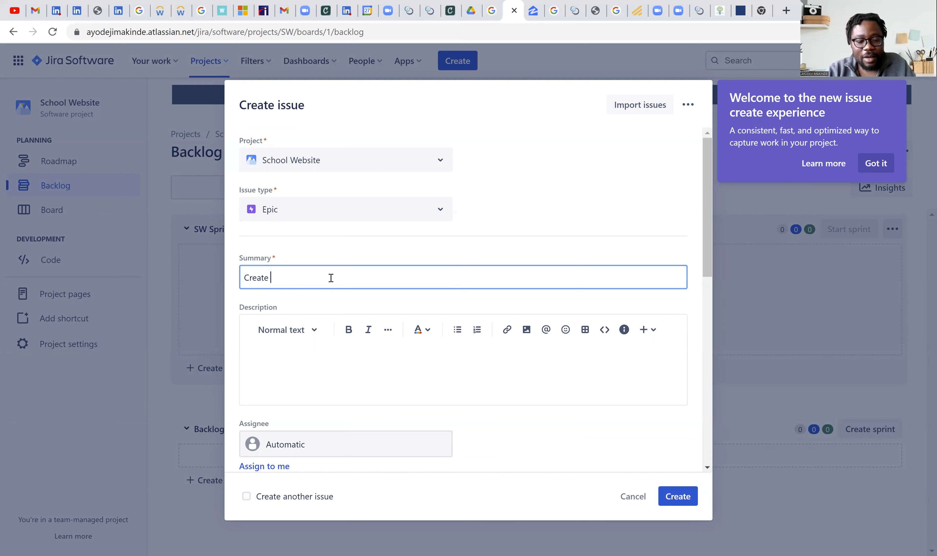
pyautogui.write('a lo')
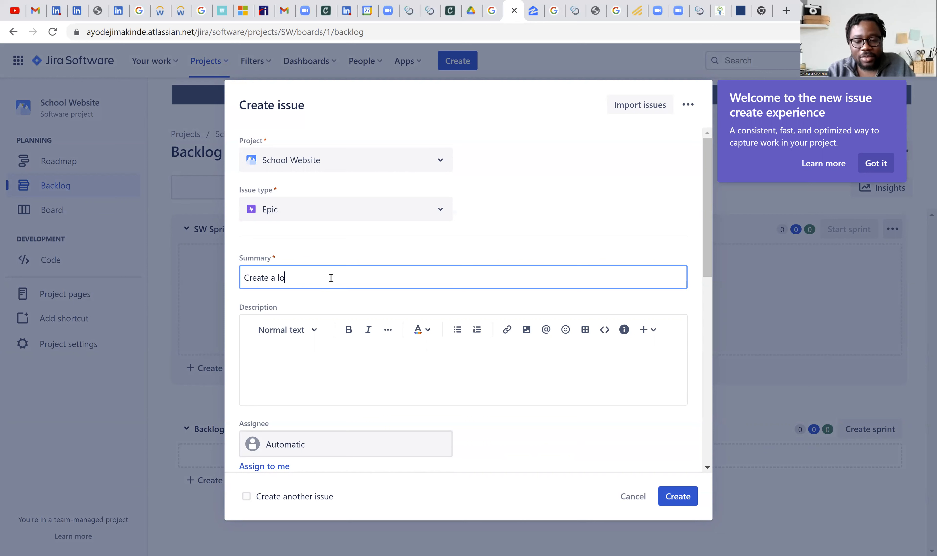
pyautogui.write('g in date')
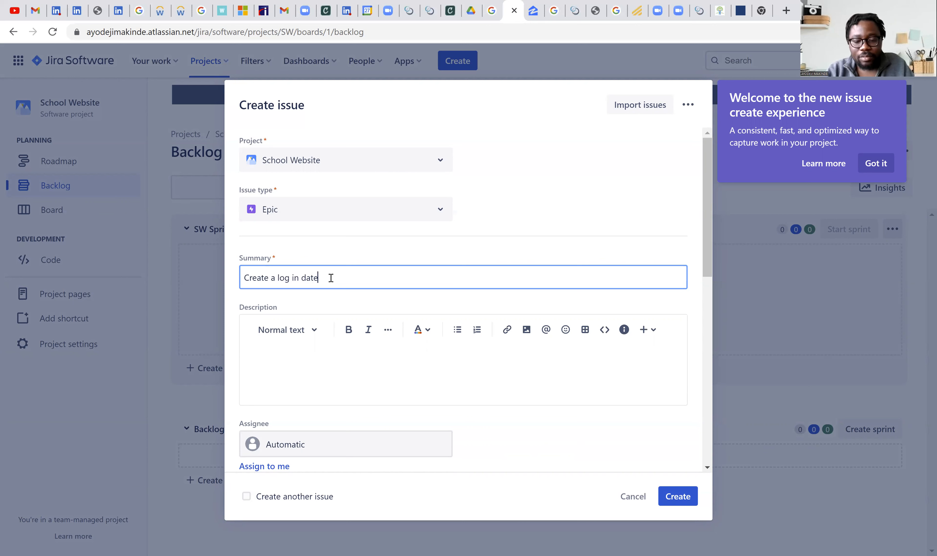
pyautogui.write('ail')
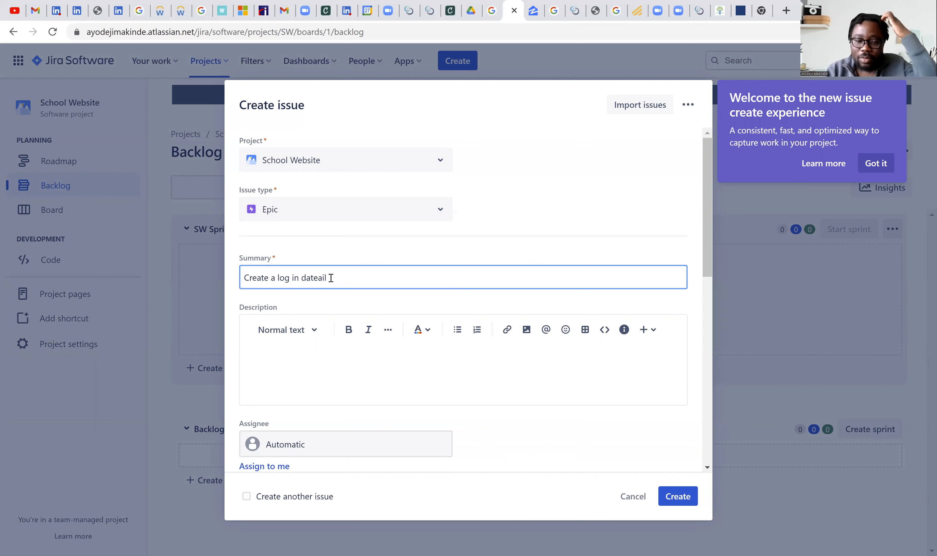
pyautogui.press('BackSpace')
pyautogui.press('BackSpace')
pyautogui.write('ails for')
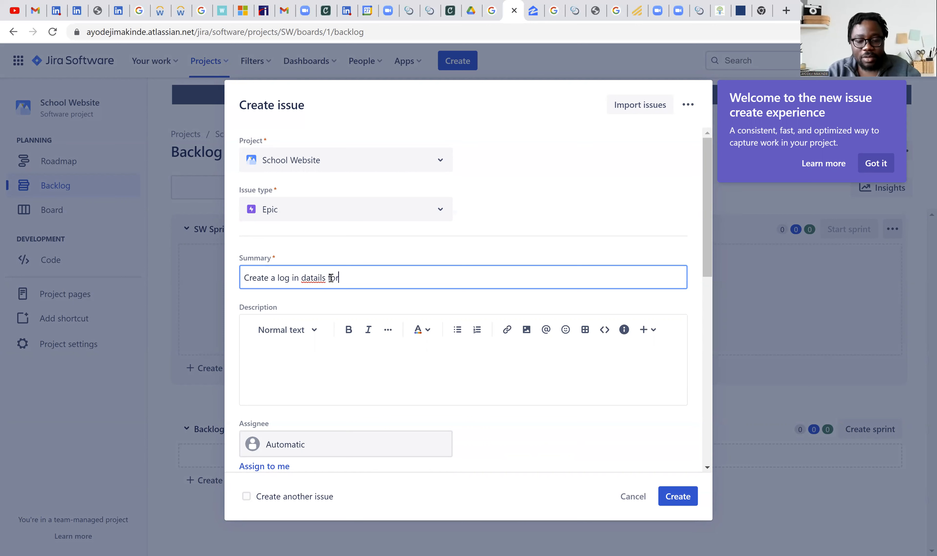
pyautogui.write(' the user')
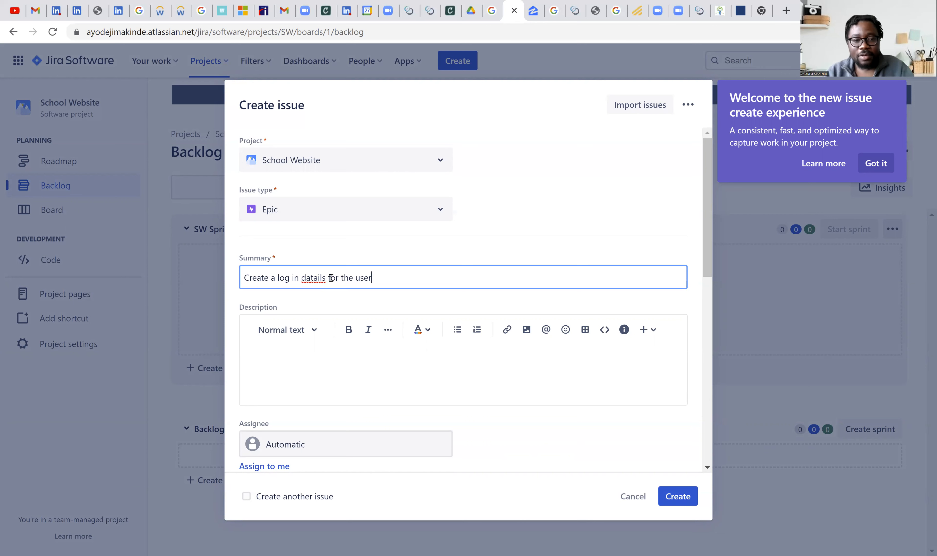
pyautogui.rightClick(312, 280)
pyautogui.click(353, 297)
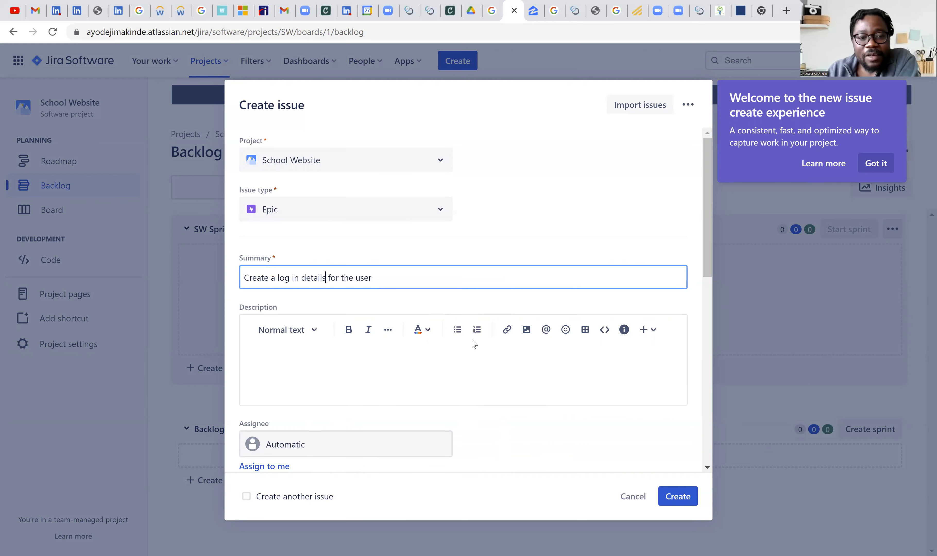
# - Write the description "As a user, I want to be able to login using my login details." with its spelling corrected
pyautogui.click(403, 355)
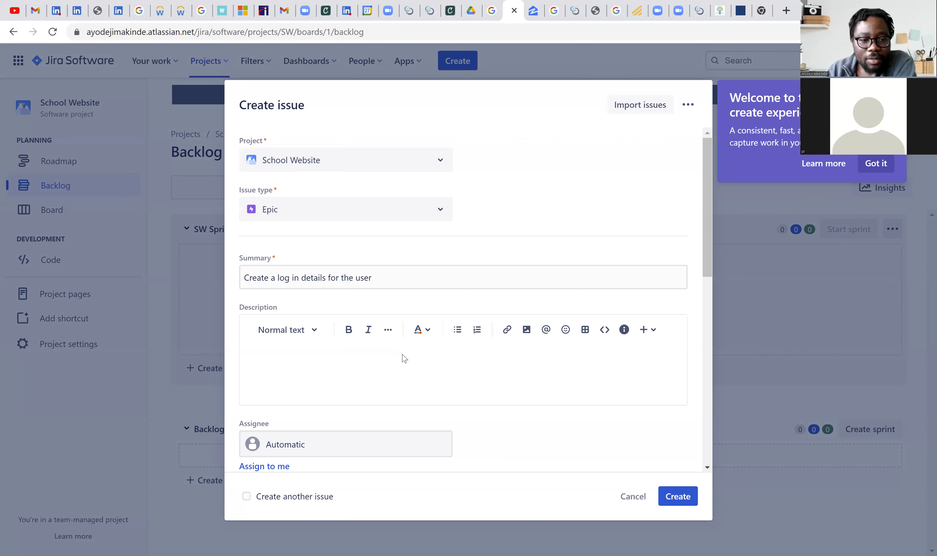
pyautogui.click(382, 363)
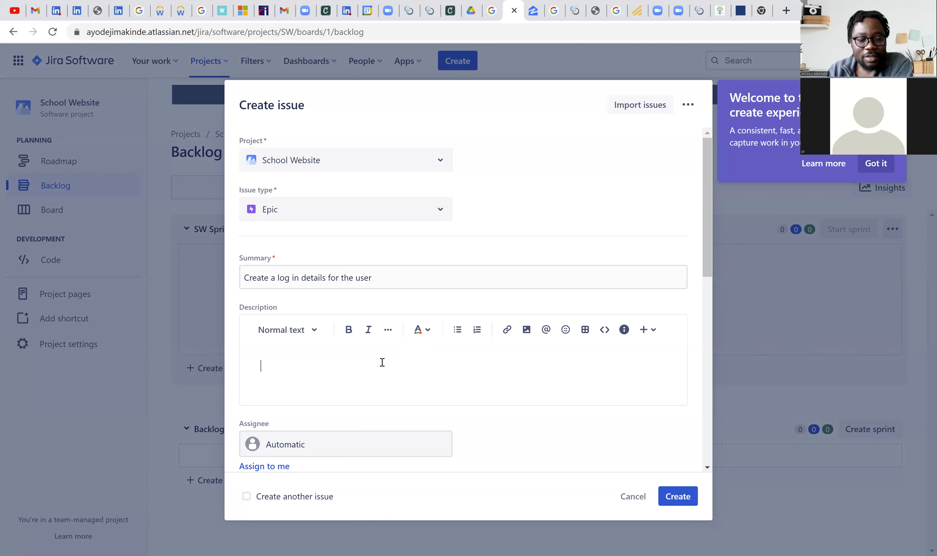
pyautogui.write('As a')
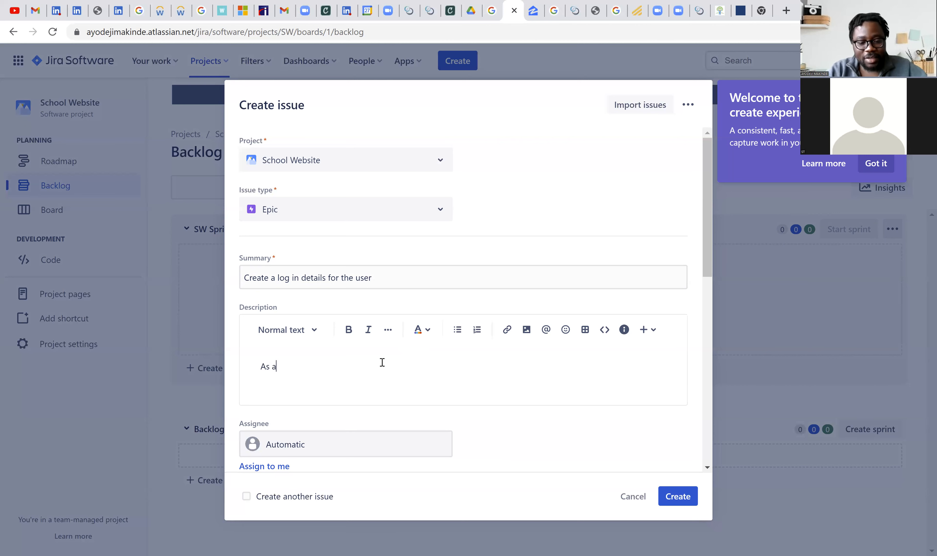
pyautogui.write(' usr')
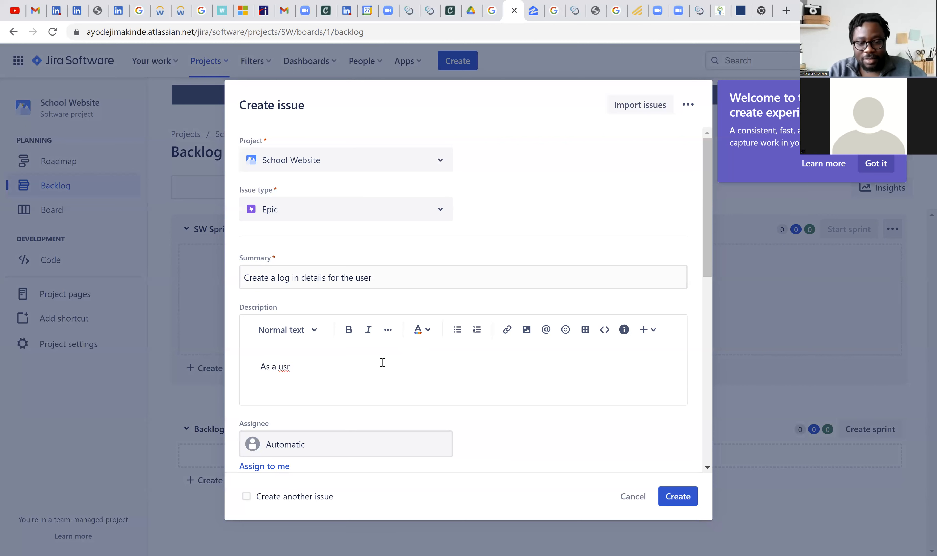
pyautogui.press('BackSpace')
pyautogui.press('BackSpace')
pyautogui.press('BackSpace')
pyautogui.write('ser,')
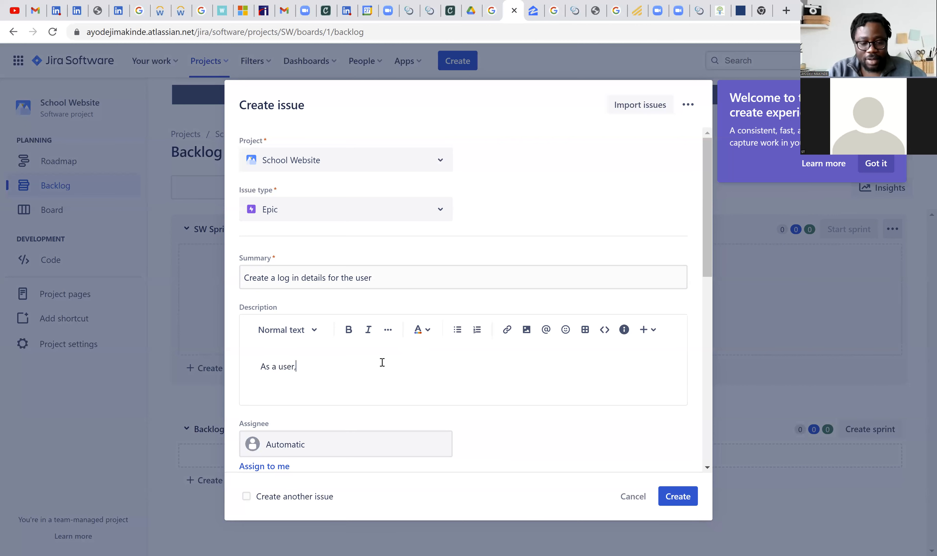
pyautogui.write(' I want to b')
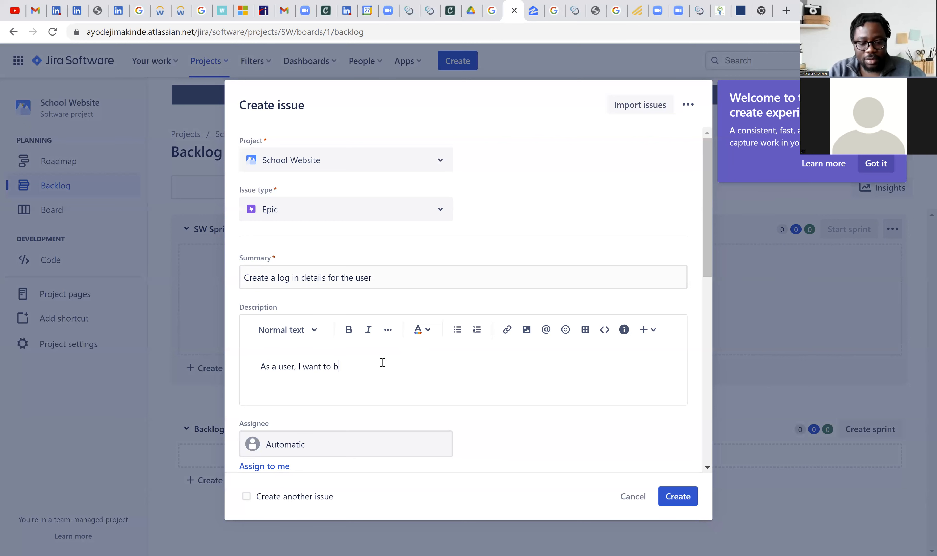
pyautogui.write('e ablw to ')
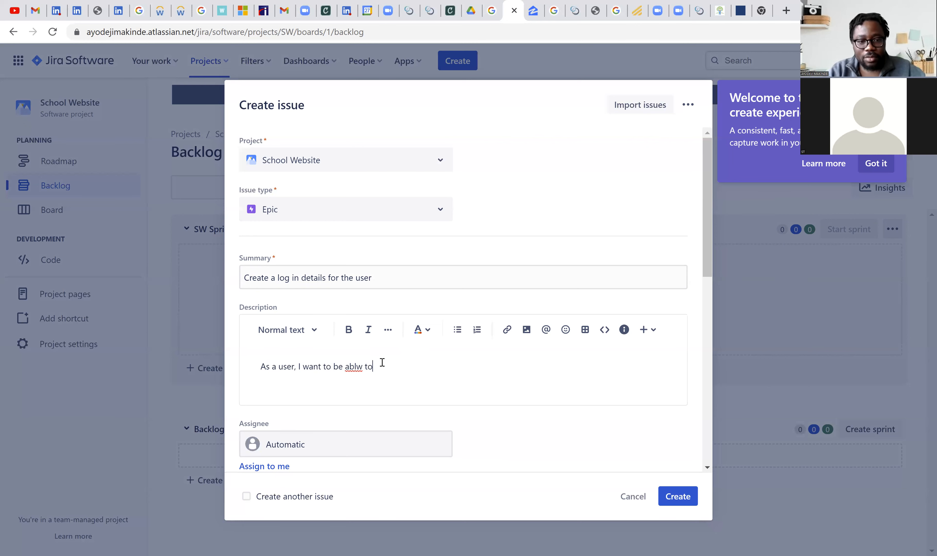
pyautogui.write('login')
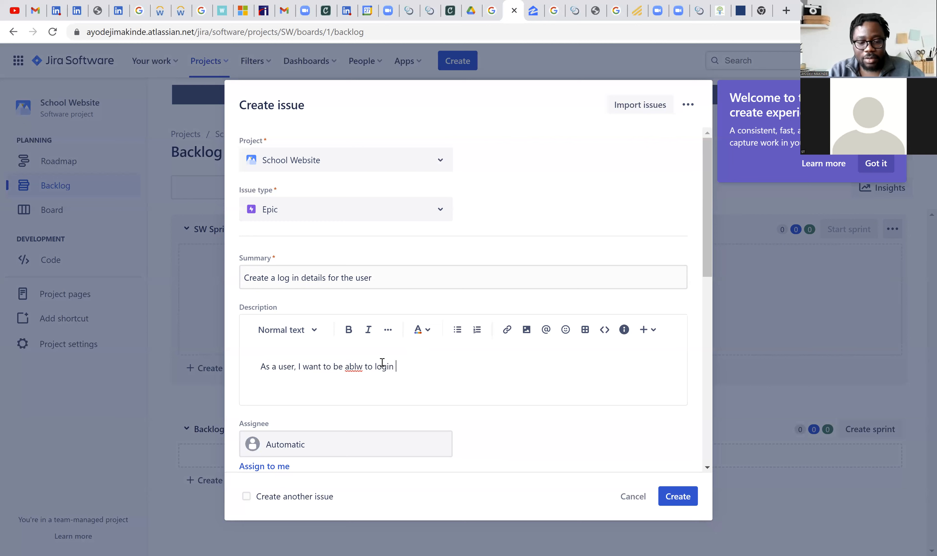
pyautogui.write('using my login details')
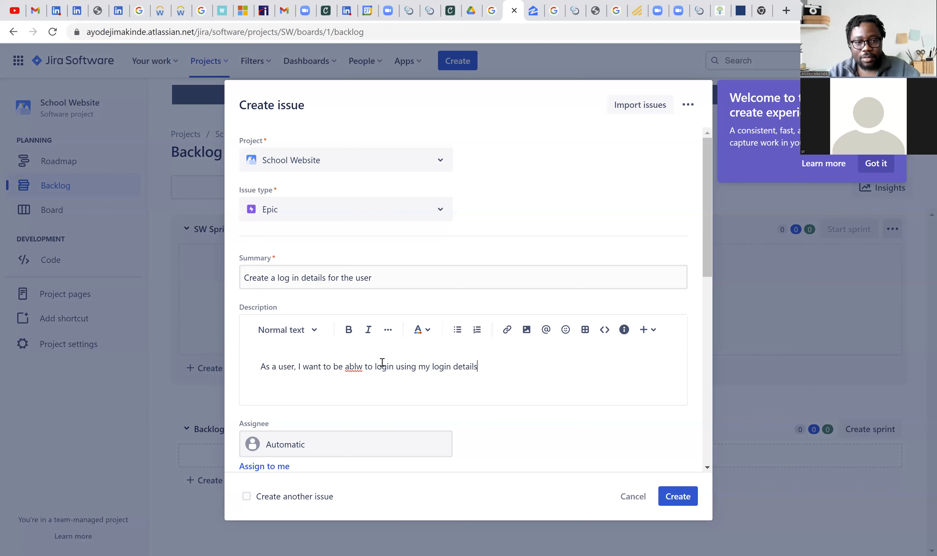
pyautogui.rightClick(351, 369)
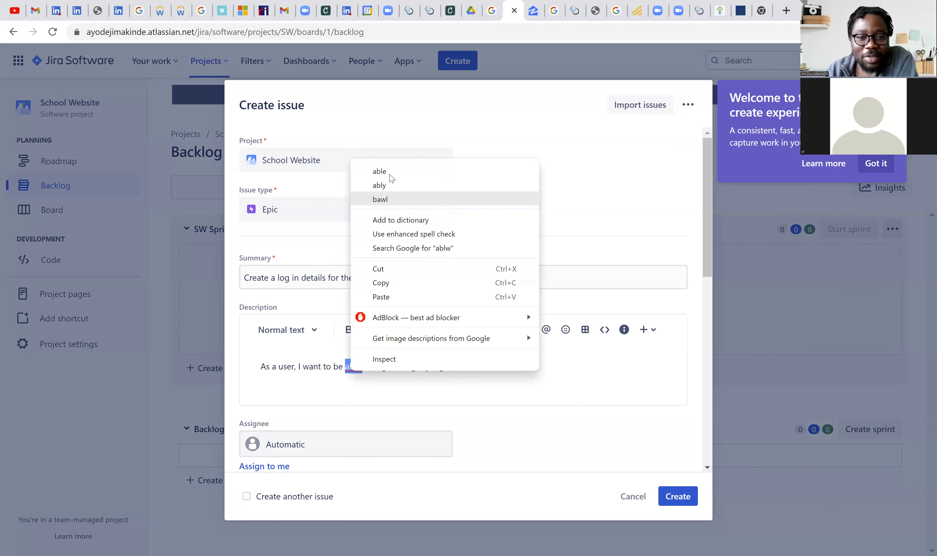
pyautogui.click(381, 171)
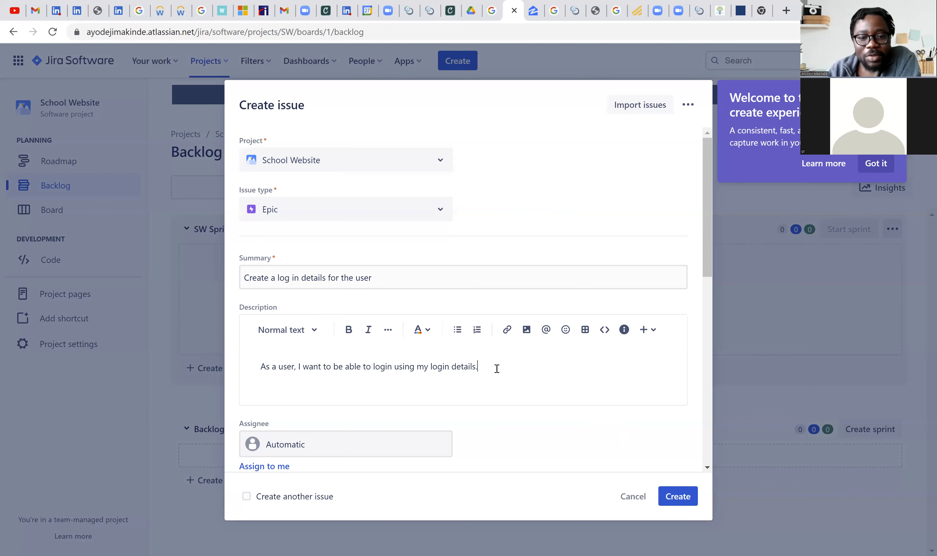
# - Add an "Acceptance Criteria:" line to the description, followed by the criterion "User is able login" on its own line
pyautogui.press('Return')
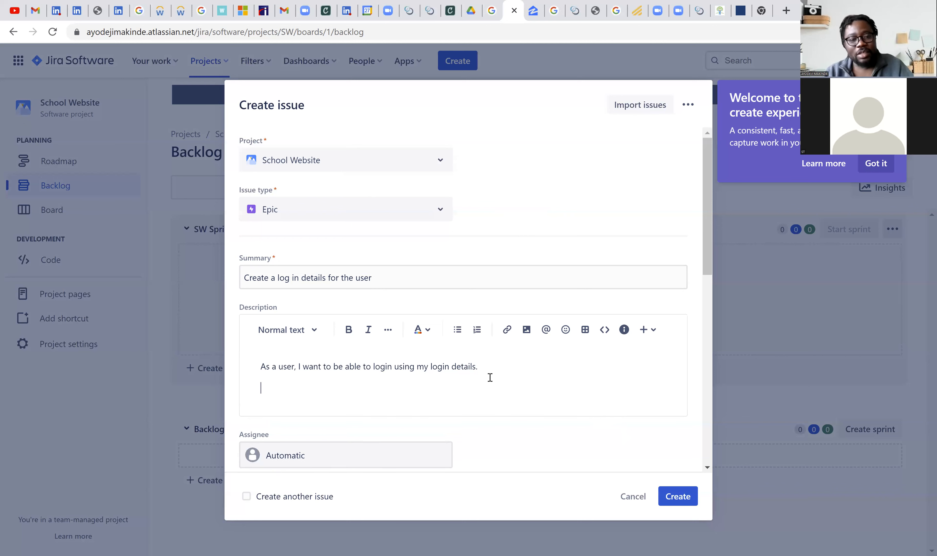
pyautogui.write('Acce')
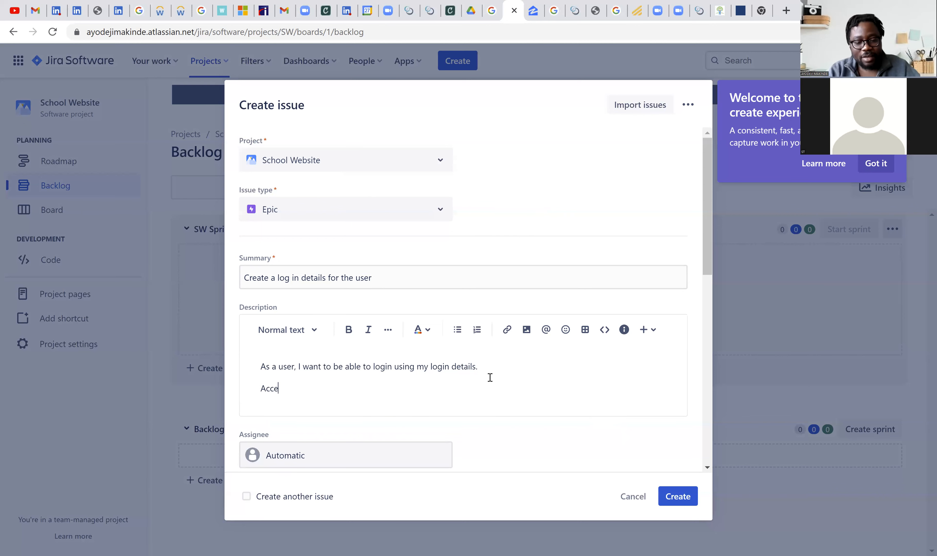
pyautogui.write('ptance')
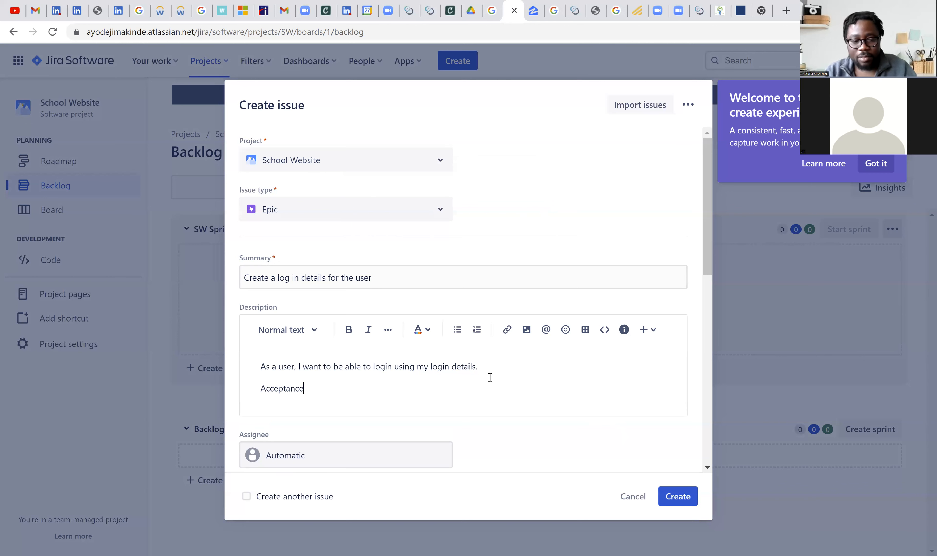
pyautogui.write(' Criteria')
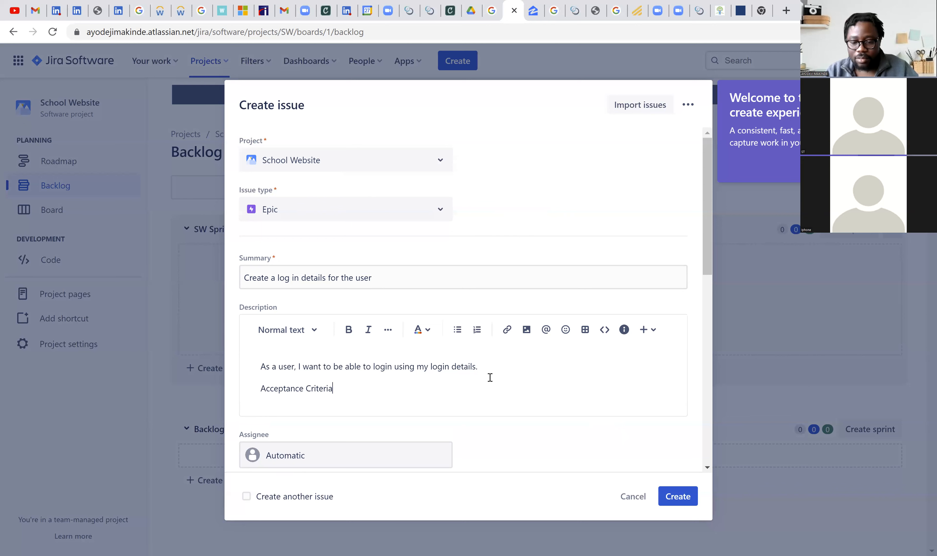
pyautogui.write(':')
pyautogui.press('Return')
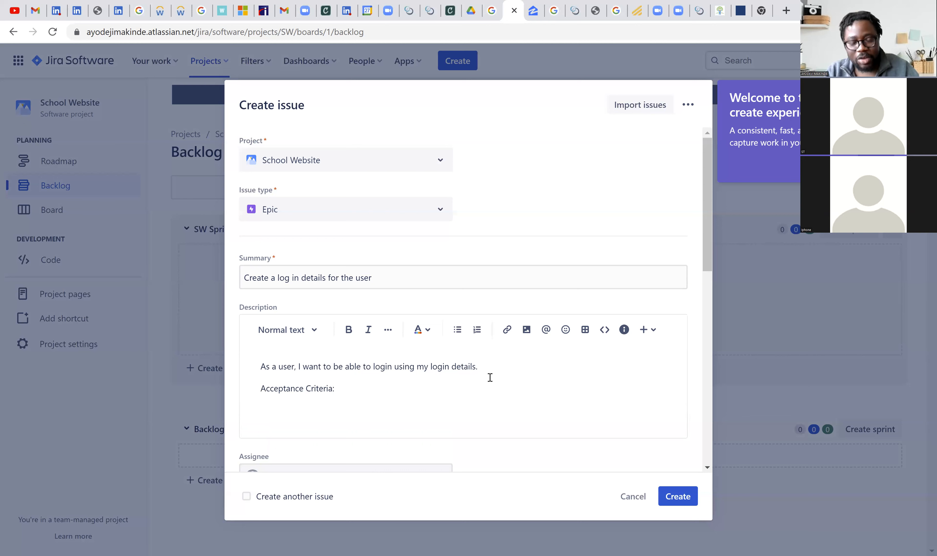
pyautogui.press('Return')
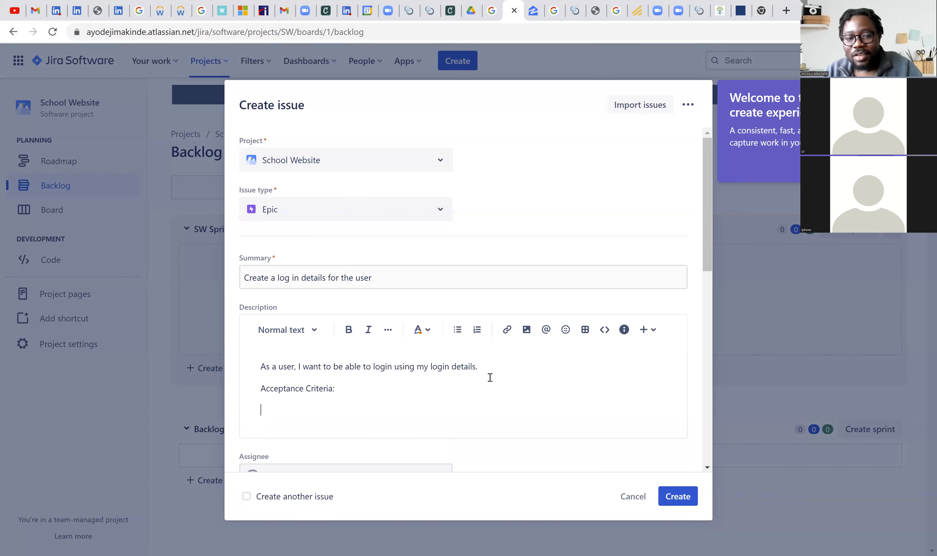
pyautogui.write('User is able login')
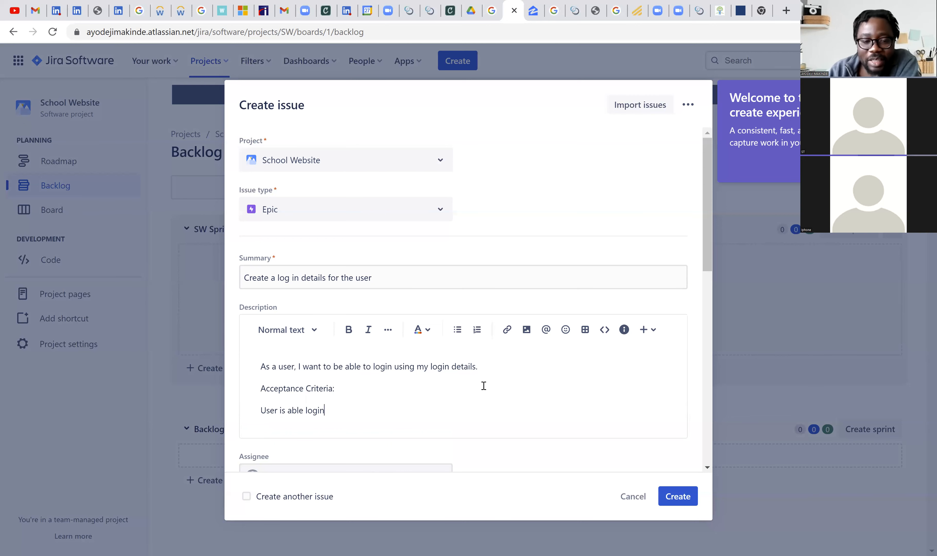
# - Format the criterion "User is able login" in the epic's description as a bulleted list item
pyautogui.tripleClick(254, 411)
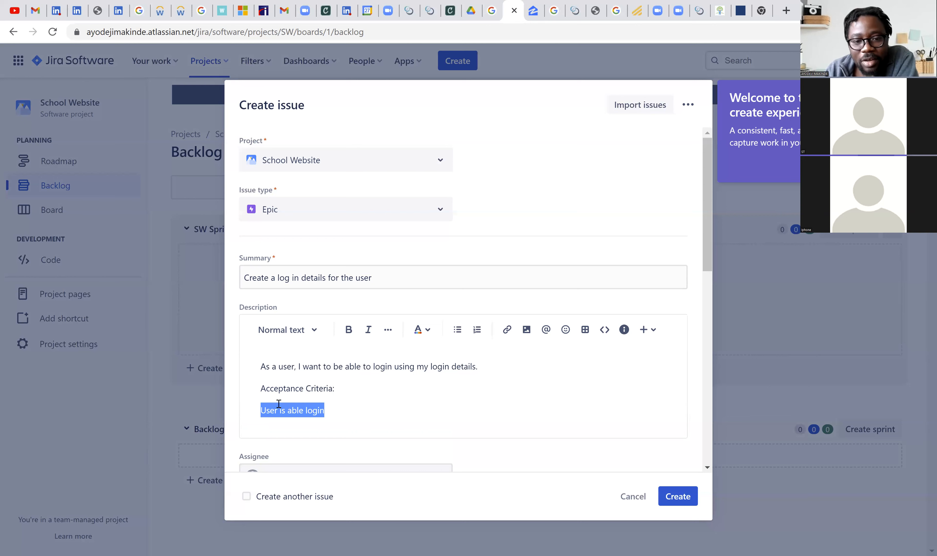
pyautogui.click(458, 329)
pyautogui.click(483, 387)
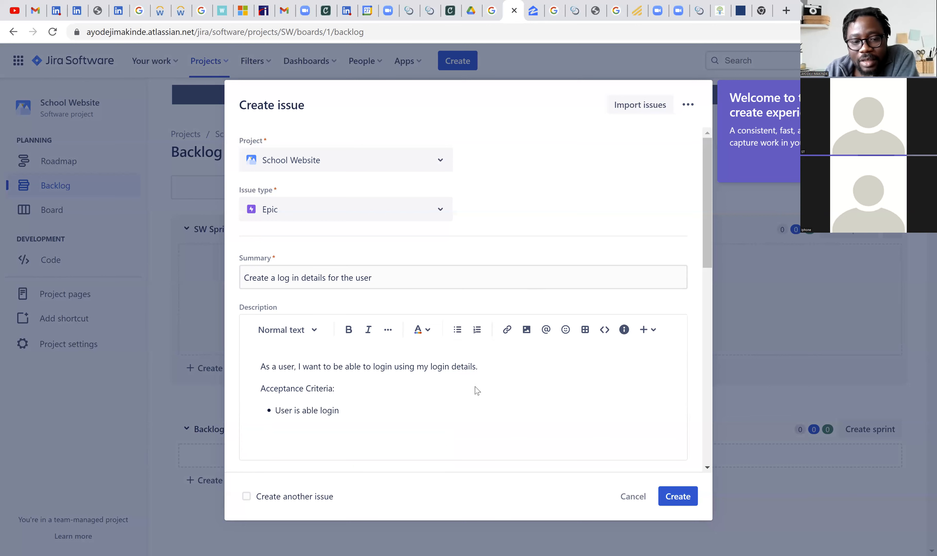
# - Examine the epic's remaining fields, including assignee, labels, dates, issue color, reporter, attachment, linked issues and flag
pyautogui.scroll(-5, 476, 389)
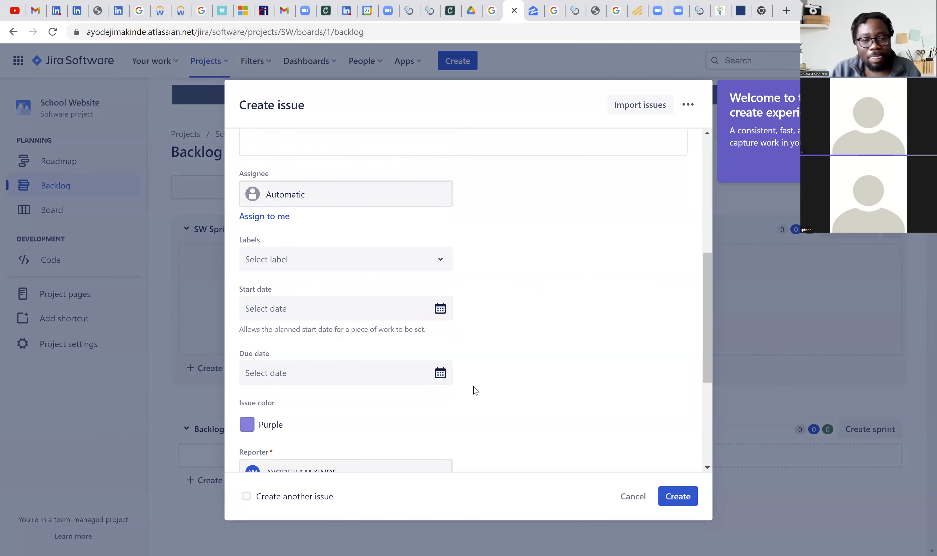
pyautogui.scroll(-1, 483, 330)
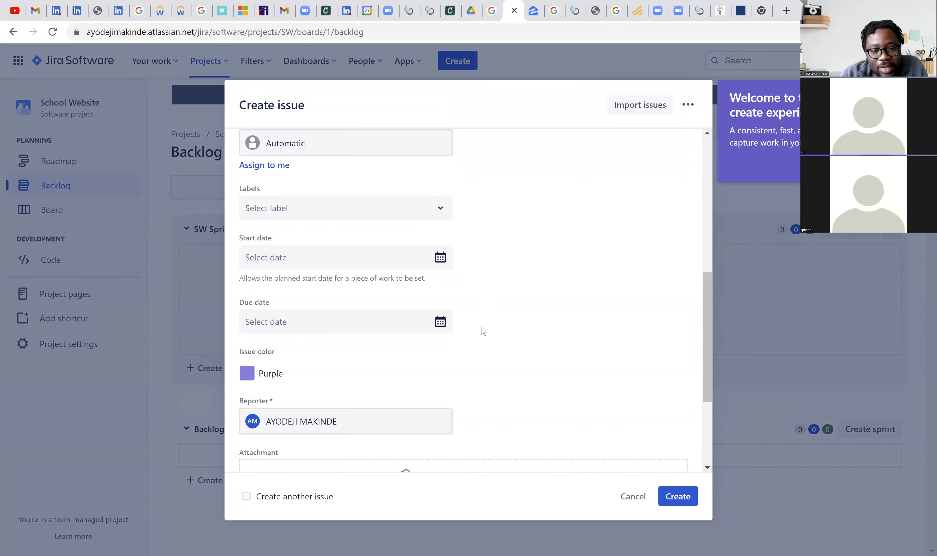
pyautogui.scroll(-3, 483, 331)
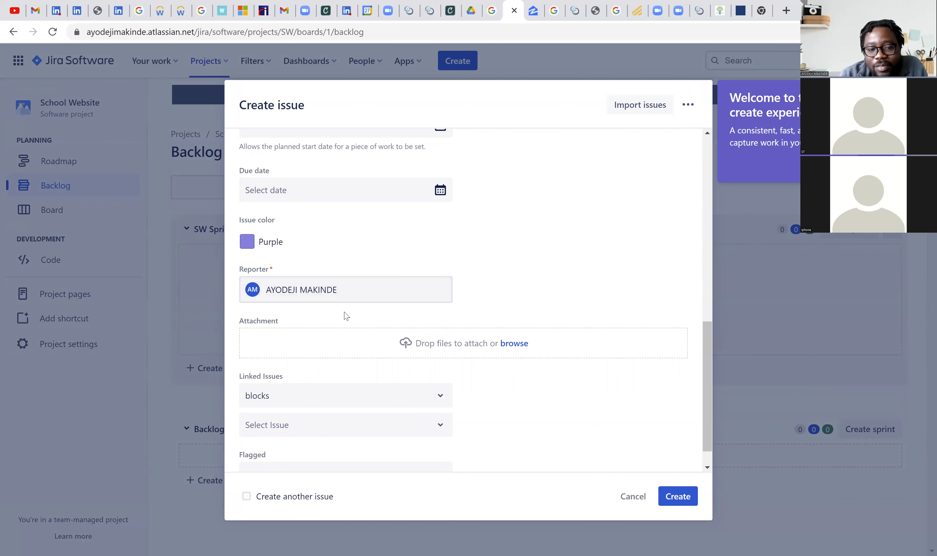
pyautogui.scroll(6, 405, 303)
pyautogui.scroll(4, 406, 302)
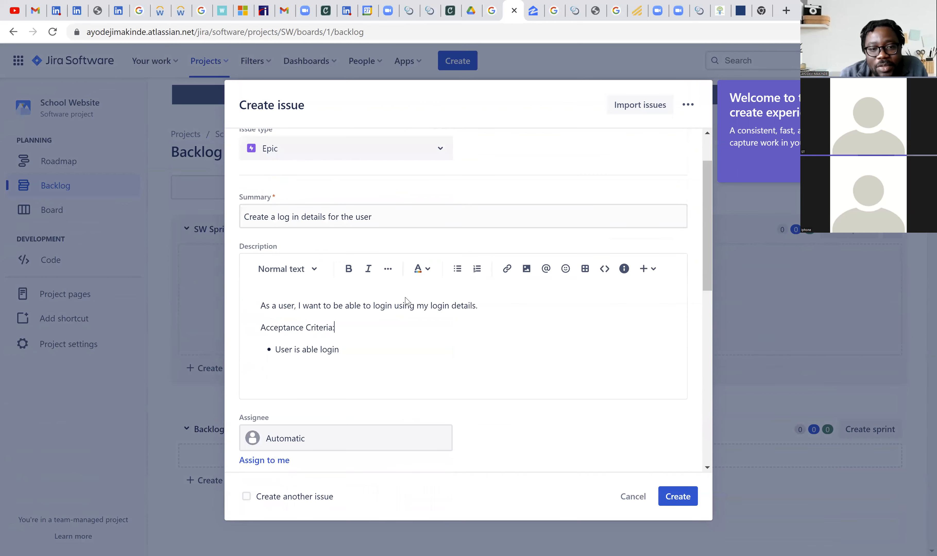
pyautogui.scroll(-10, 405, 303)
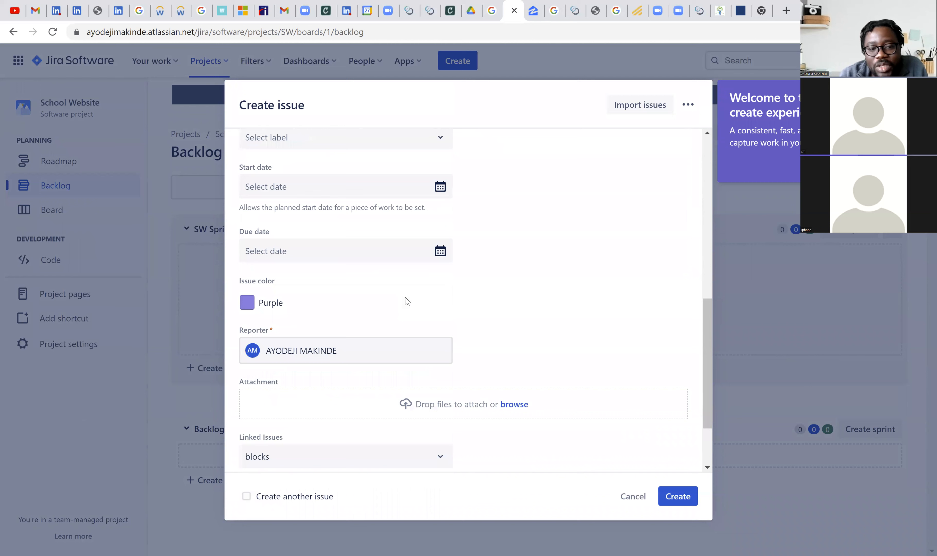
pyautogui.scroll(-1, 407, 301)
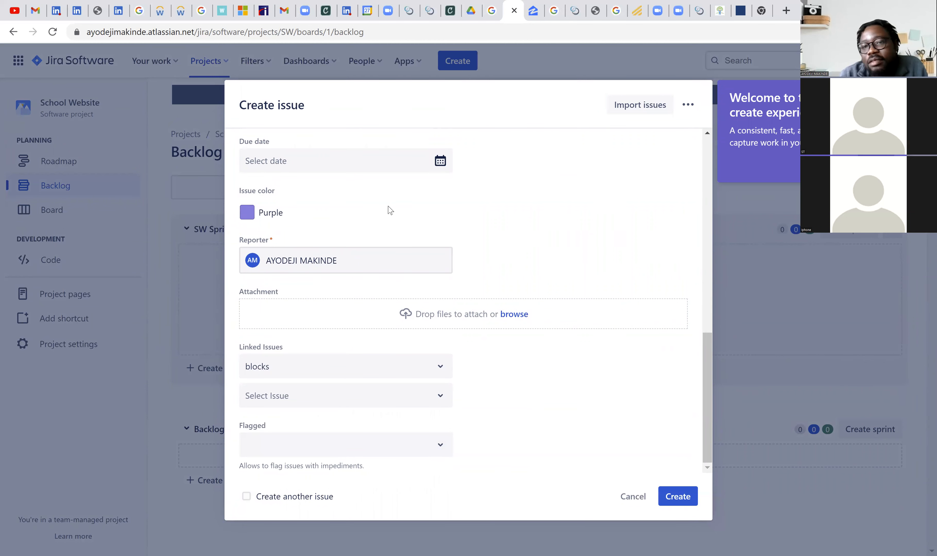
pyautogui.scroll(12, 502, 374)
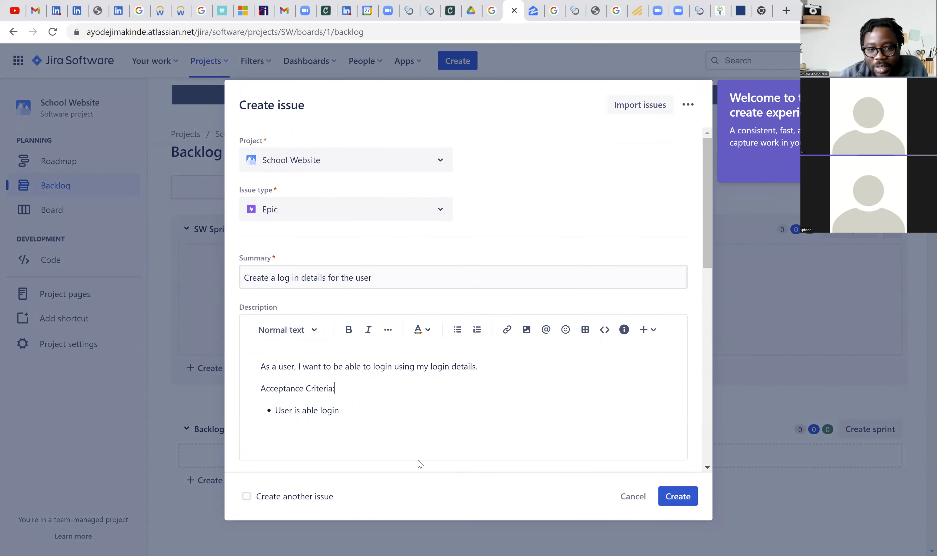
# - End the epic's summary with a period and create the epic with the option to create another issue enabled
pyautogui.click(398, 285)
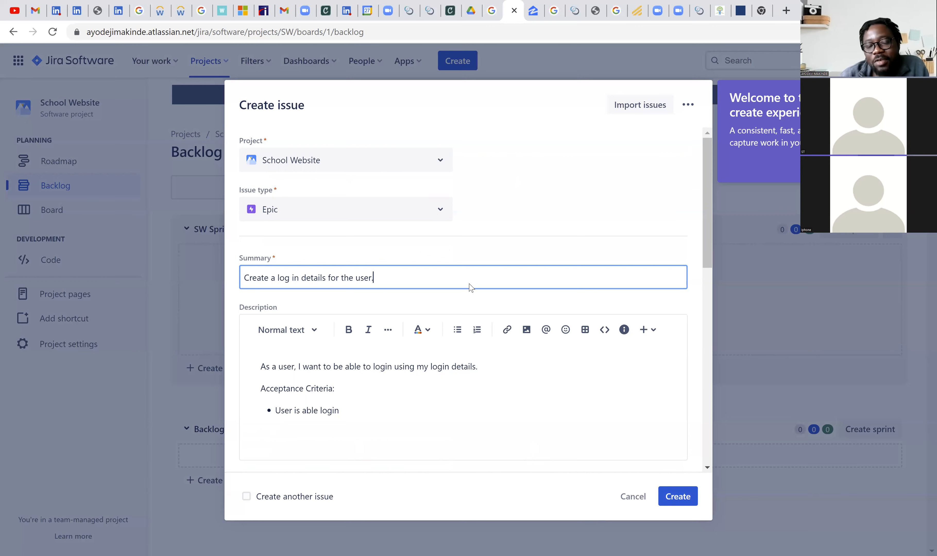
pyautogui.click(247, 497)
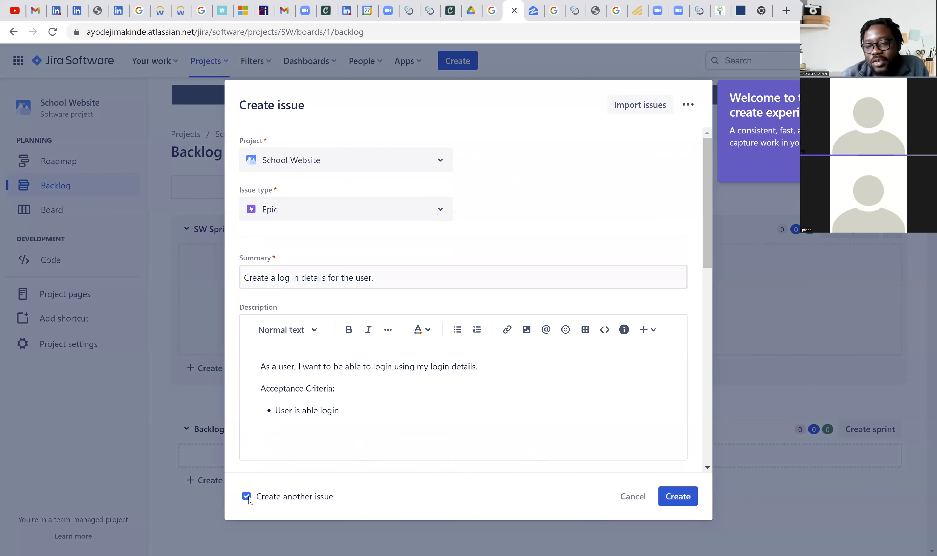
pyautogui.click(692, 497)
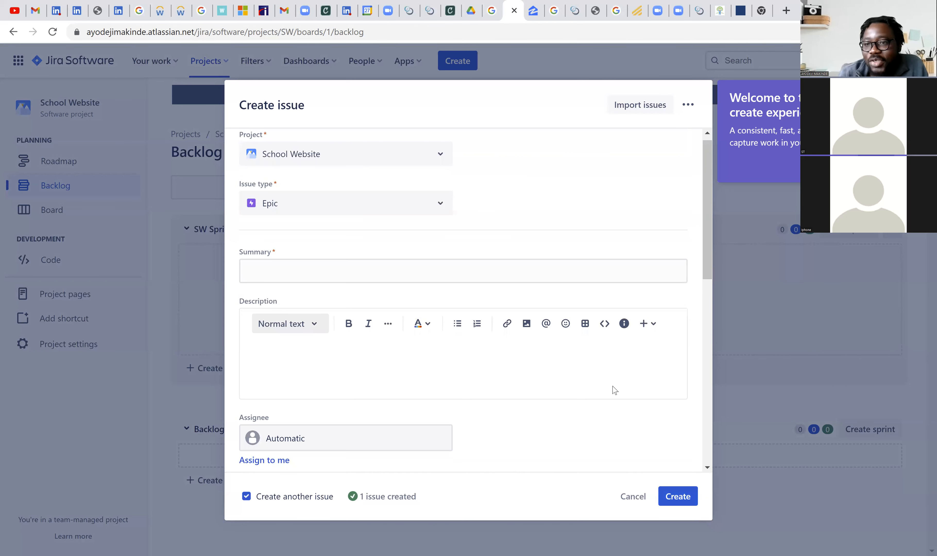
# - Turn off creating another issue and set the new issue's type to Story
pyautogui.click(246, 497)
pyautogui.click(677, 497)
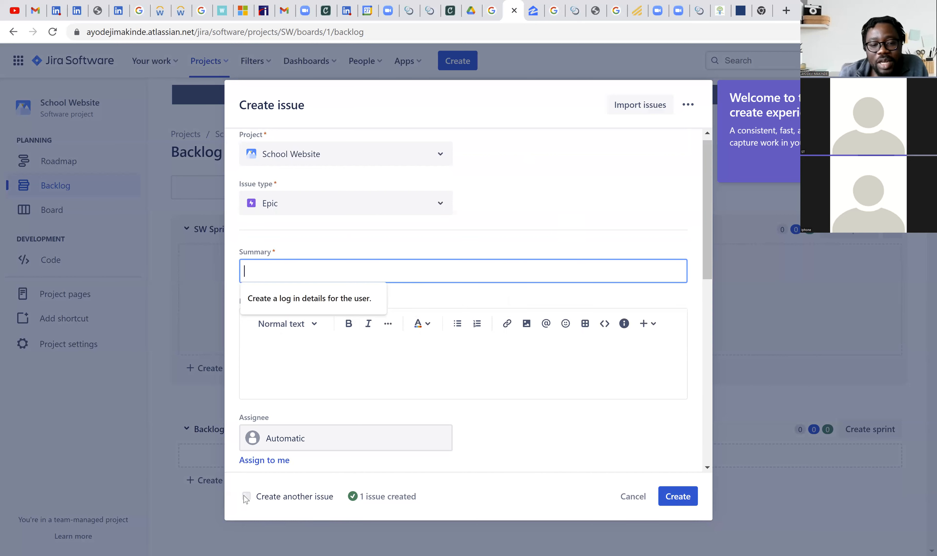
pyautogui.click(319, 212)
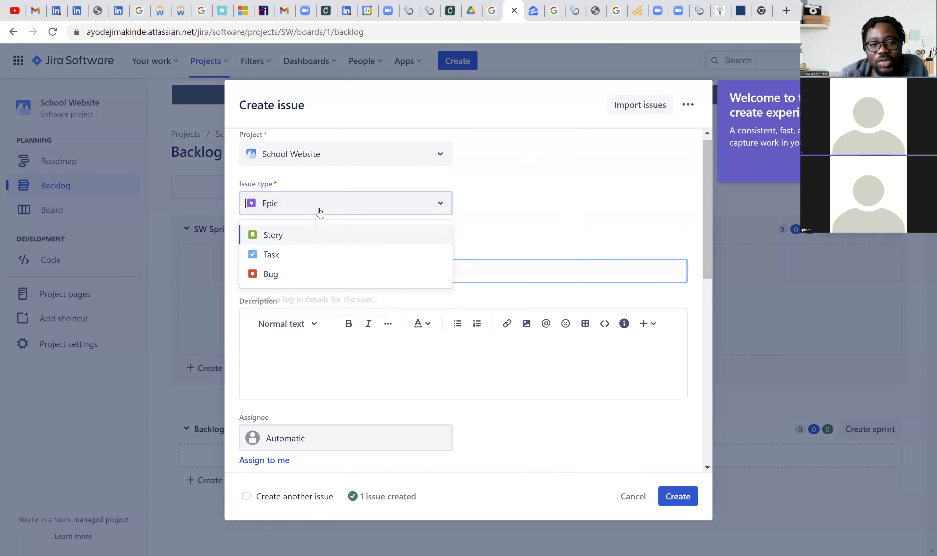
pyautogui.click(320, 235)
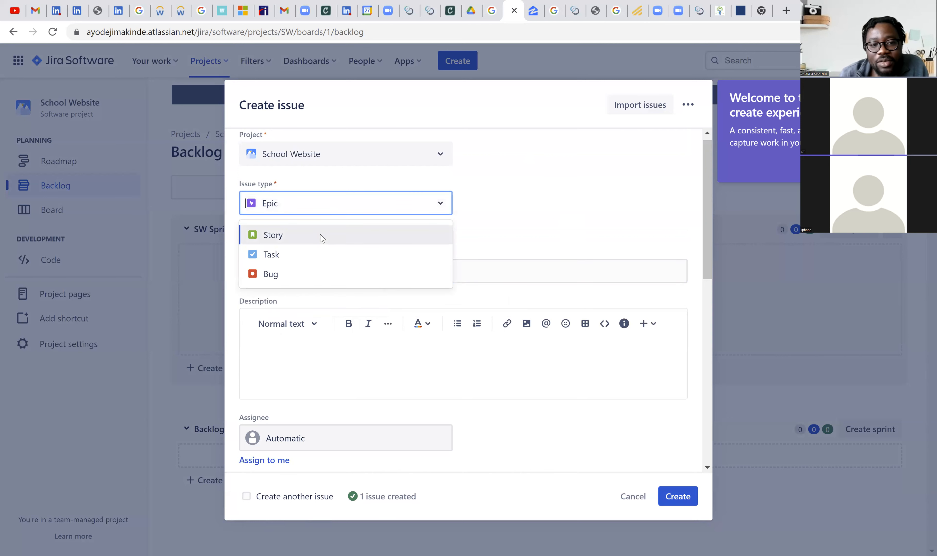
# - Enter "Login using username and password" as the story's summary
pyautogui.click(345, 271)
pyautogui.write('Login using username and')
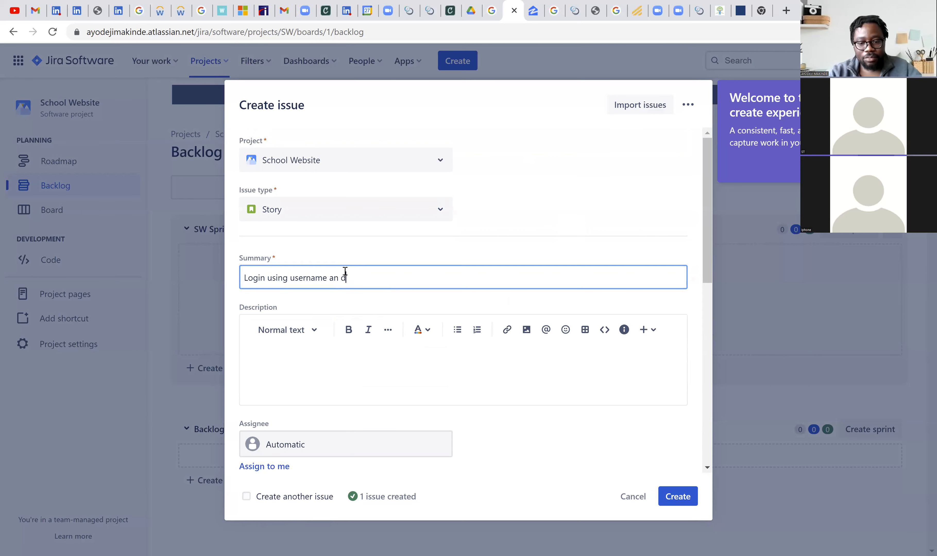
pyautogui.press('BackSpace')
pyautogui.press('BackSpace')
pyautogui.write('nd passw')
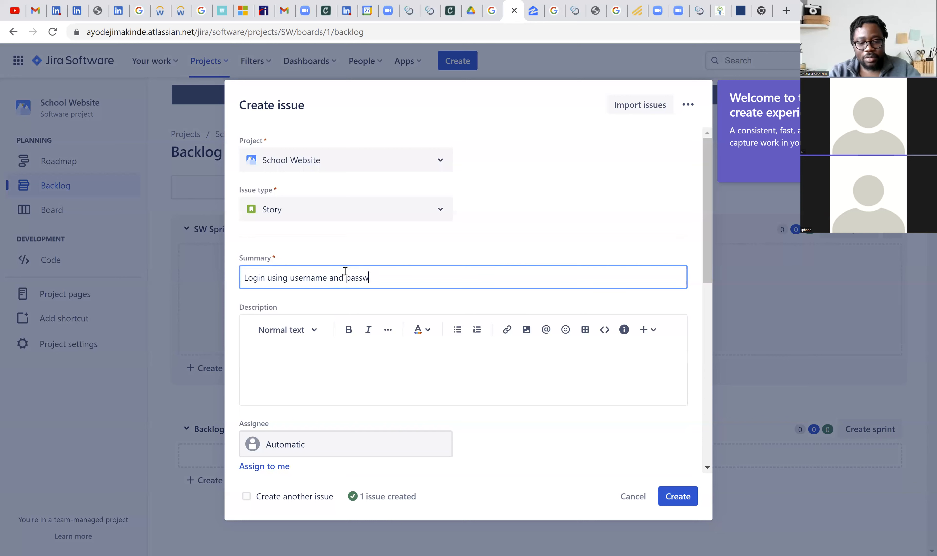
pyautogui.write('ord')
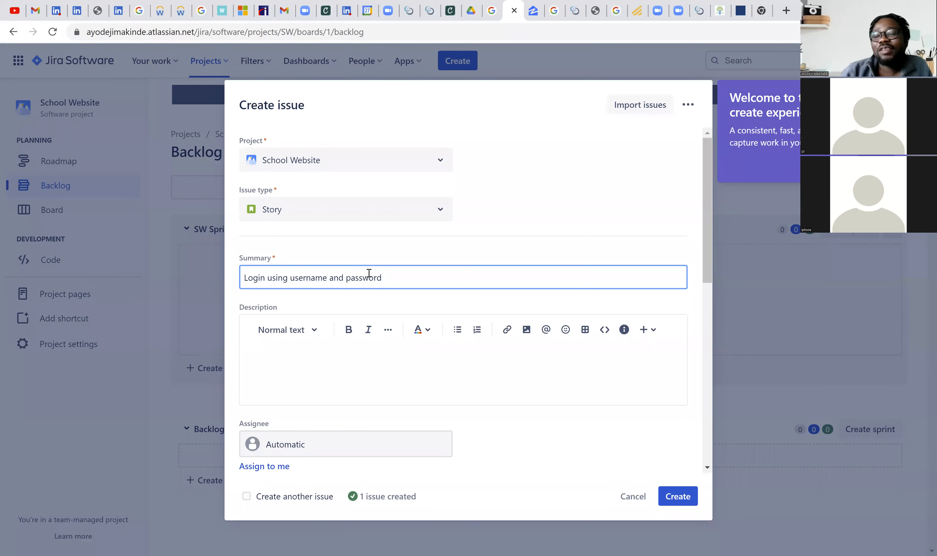
pyautogui.moveTo(313, 274); pyautogui.dragTo(243, 275)
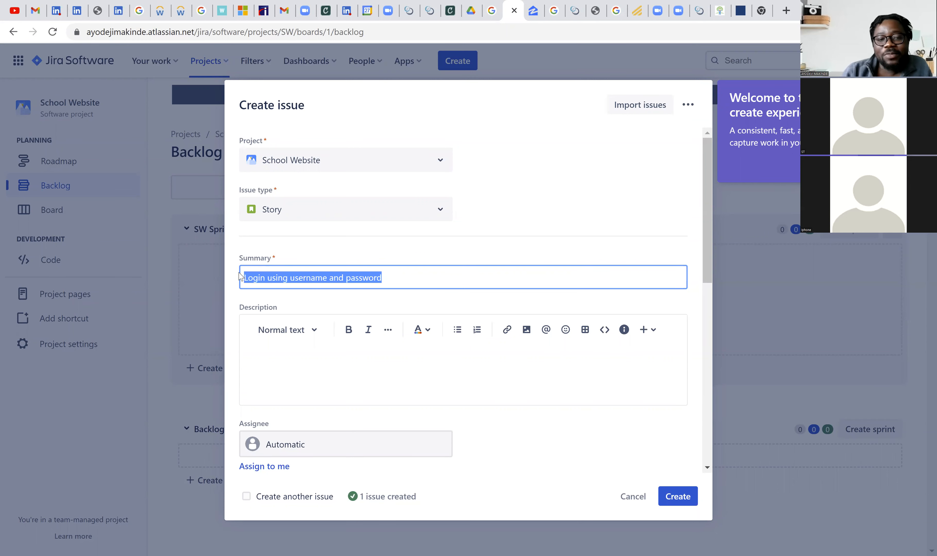
pyautogui.click(422, 282)
# - Write the story's description "As a user, I want to be able to login using my username and password." and begin a new line
pyautogui.click(390, 361)
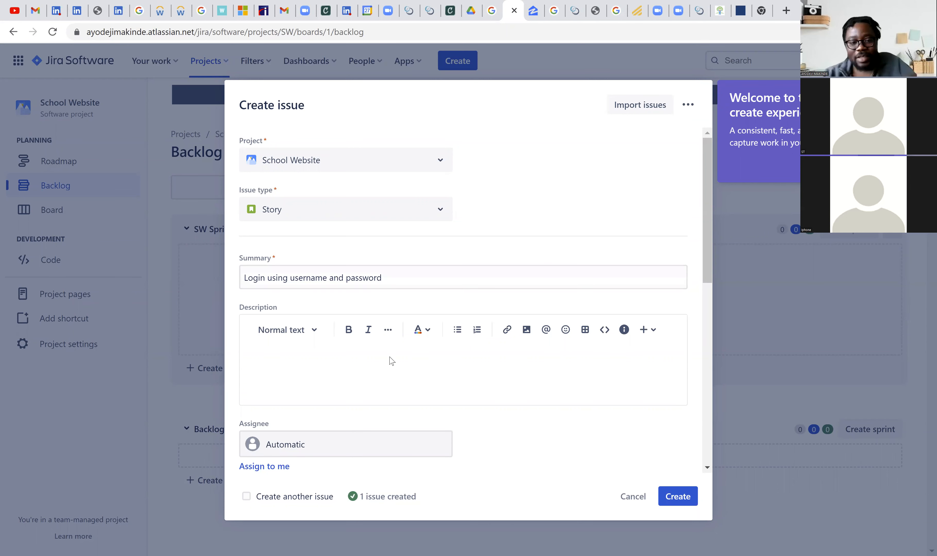
pyautogui.write('As a use')
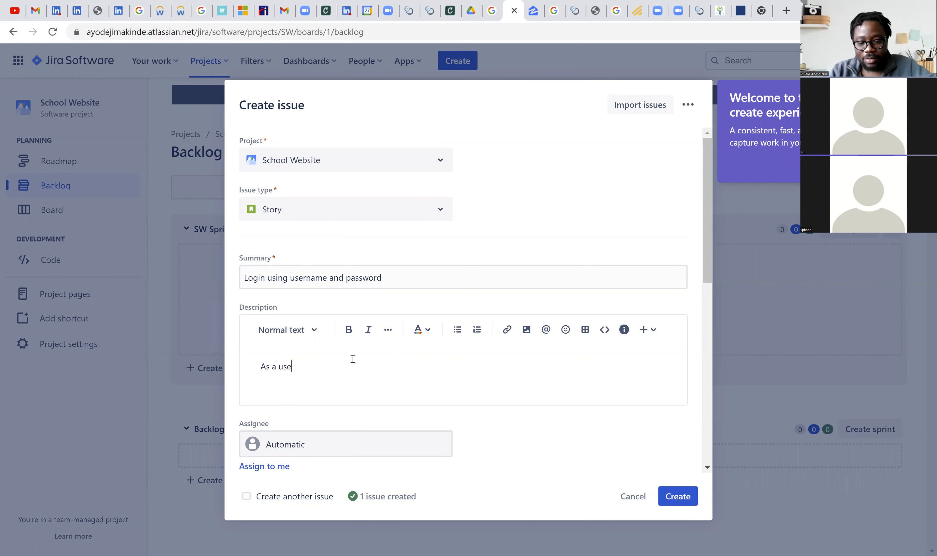
pyautogui.write('r, I want to be able to lo')
pyautogui.write('gin ')
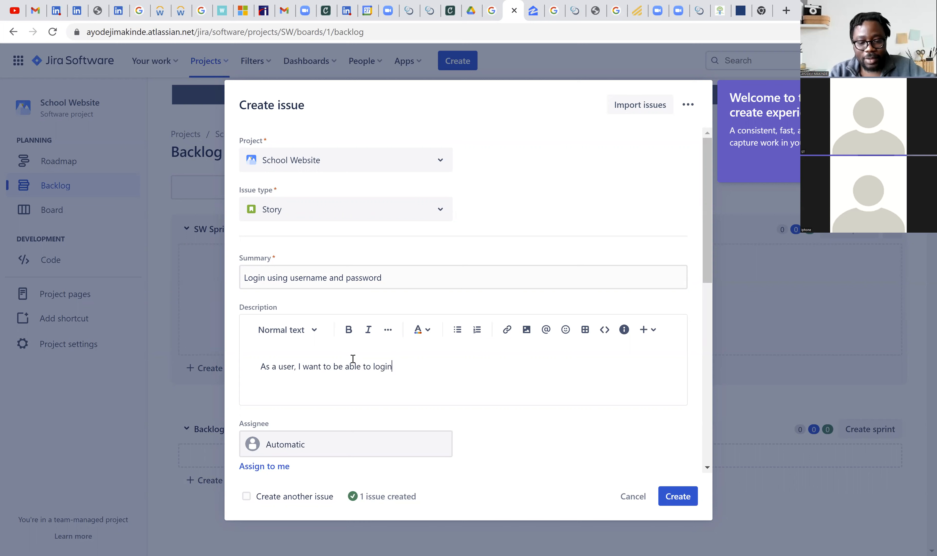
pyautogui.write('using')
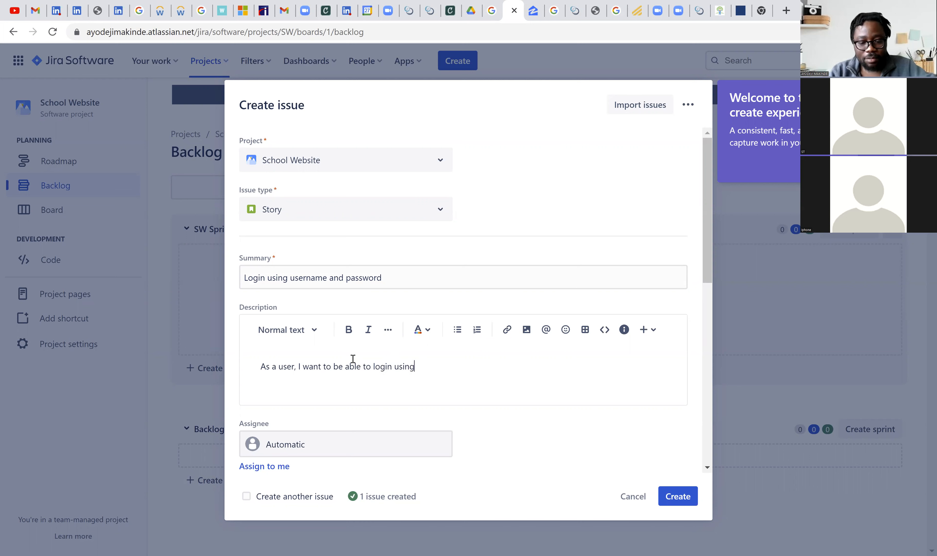
pyautogui.write(' my use')
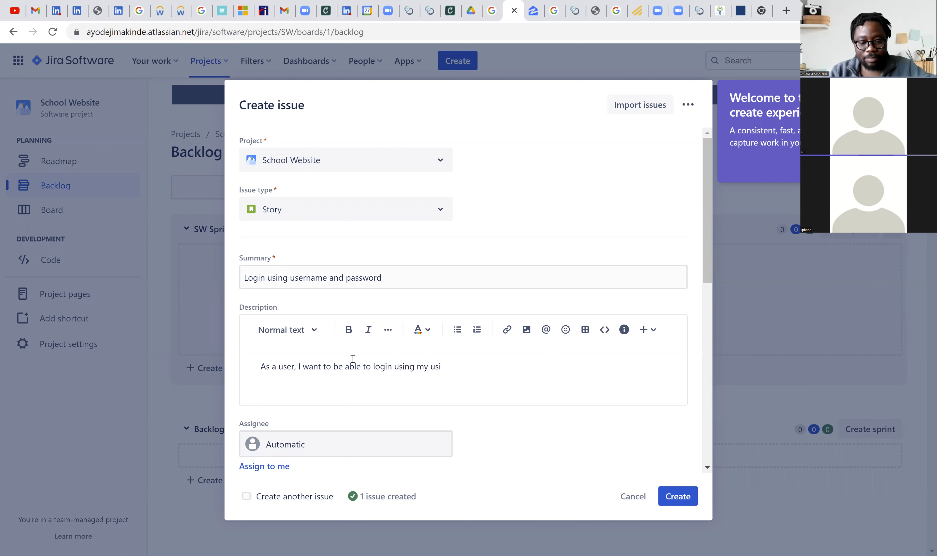
pyautogui.write('rna')
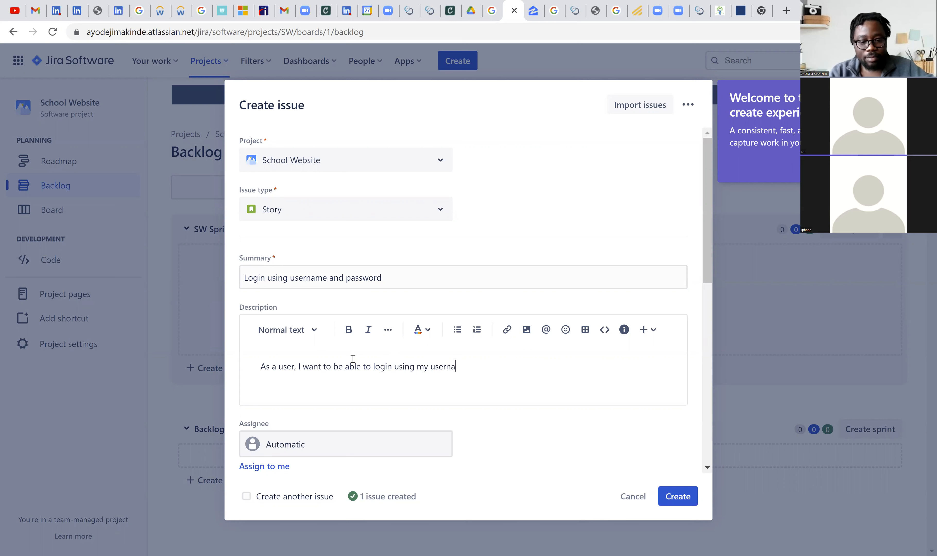
pyautogui.write('me and ')
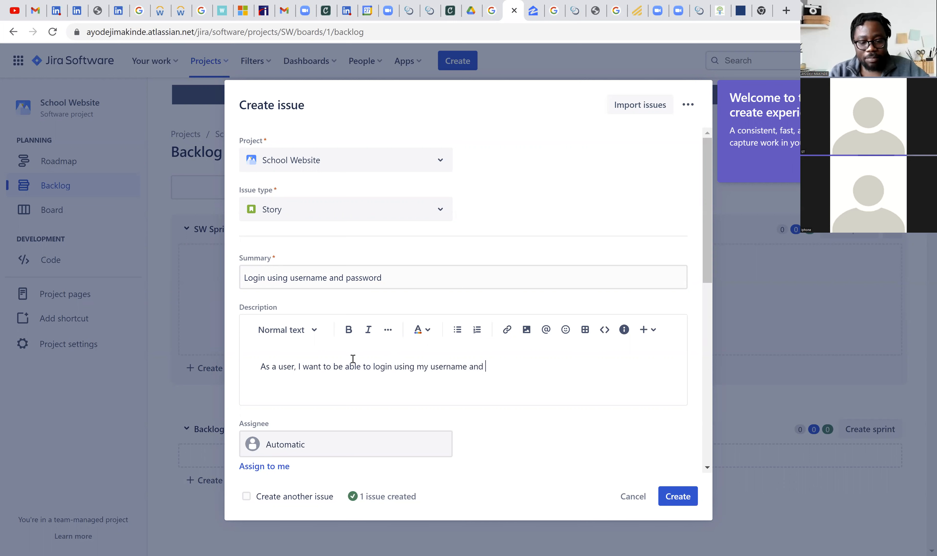
pyautogui.write('password')
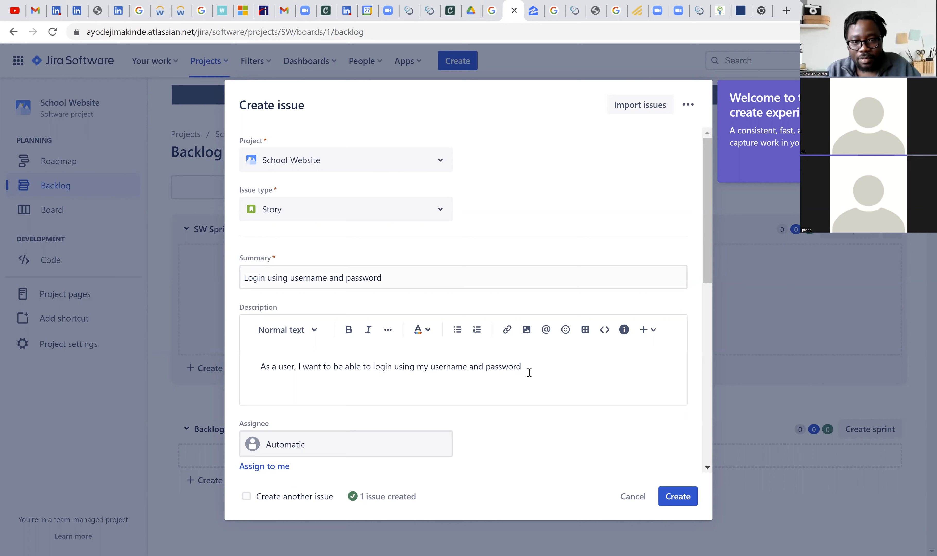
pyautogui.write('.')
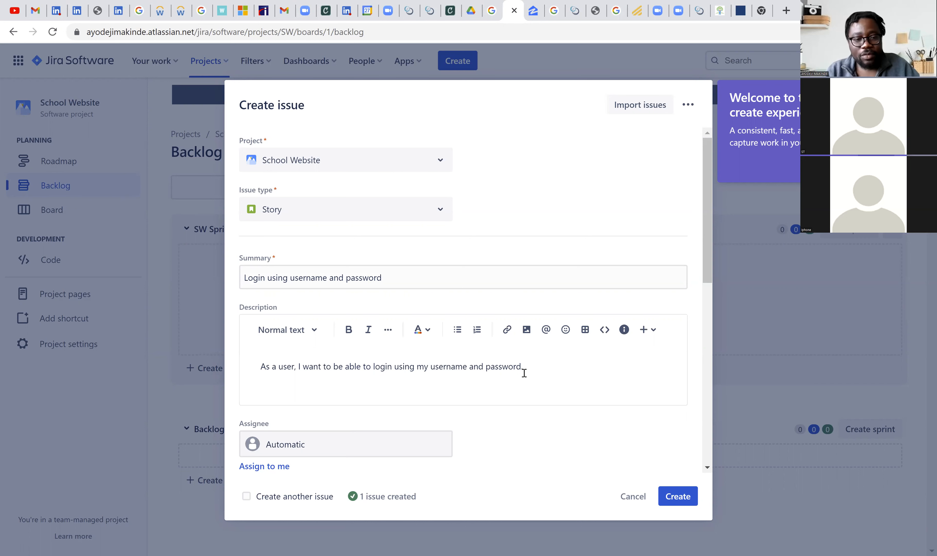
pyautogui.press('Return')
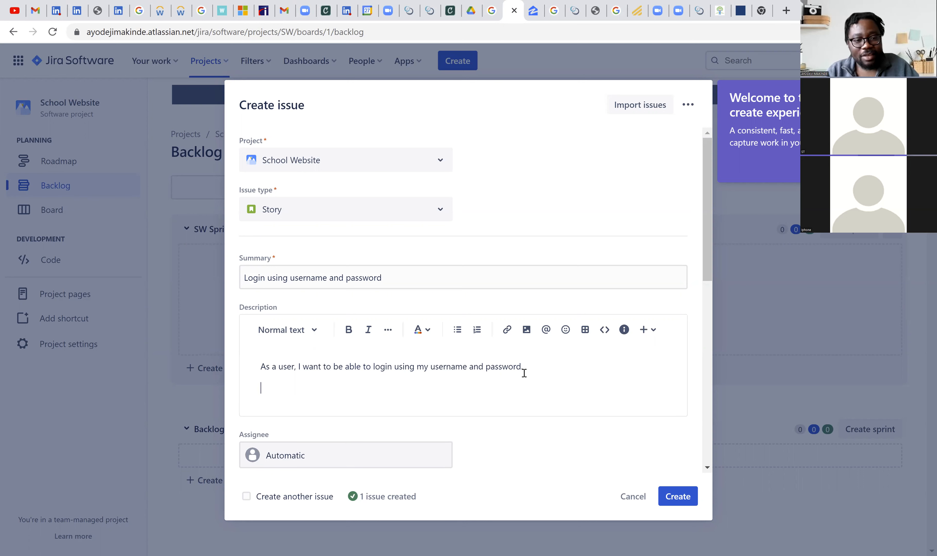
pyautogui.write('Task')
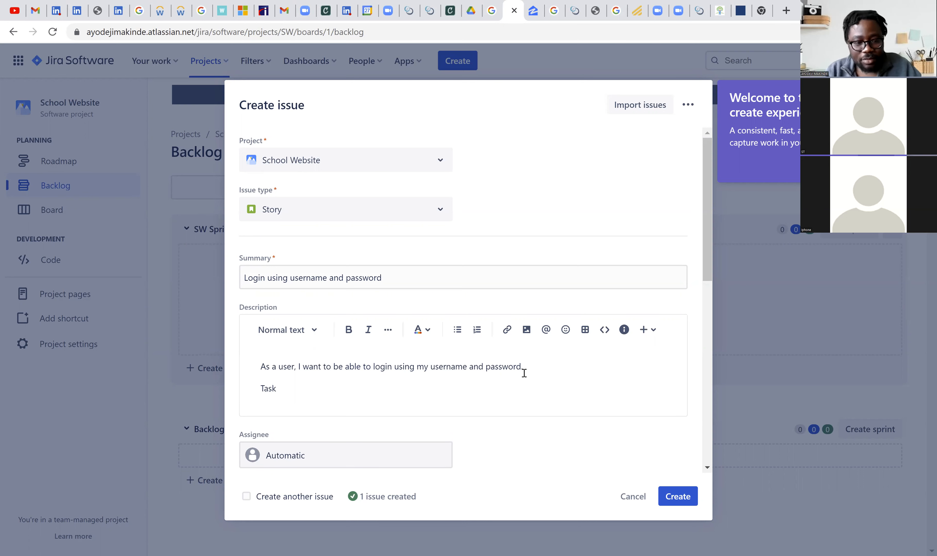
pyautogui.write(':')
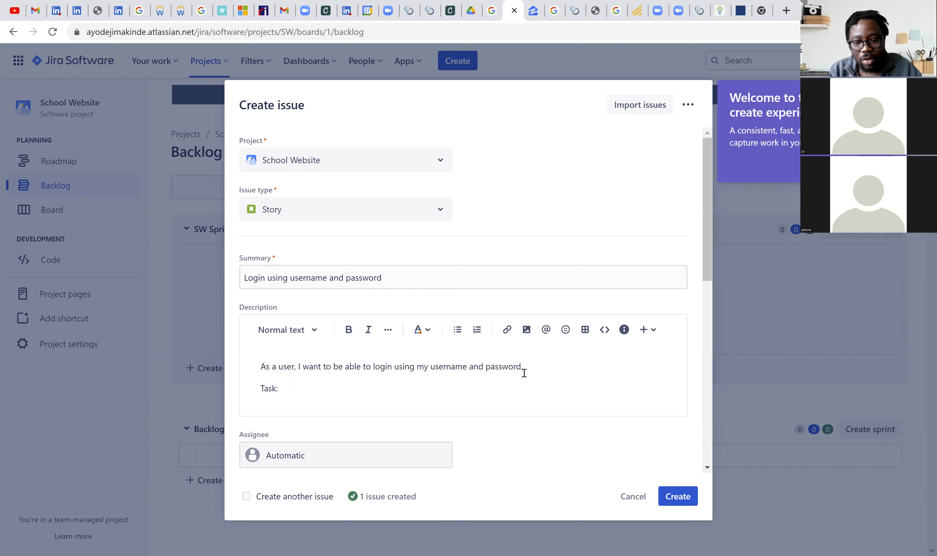
pyautogui.press('BackSpace')
pyautogui.press('BackSpace')
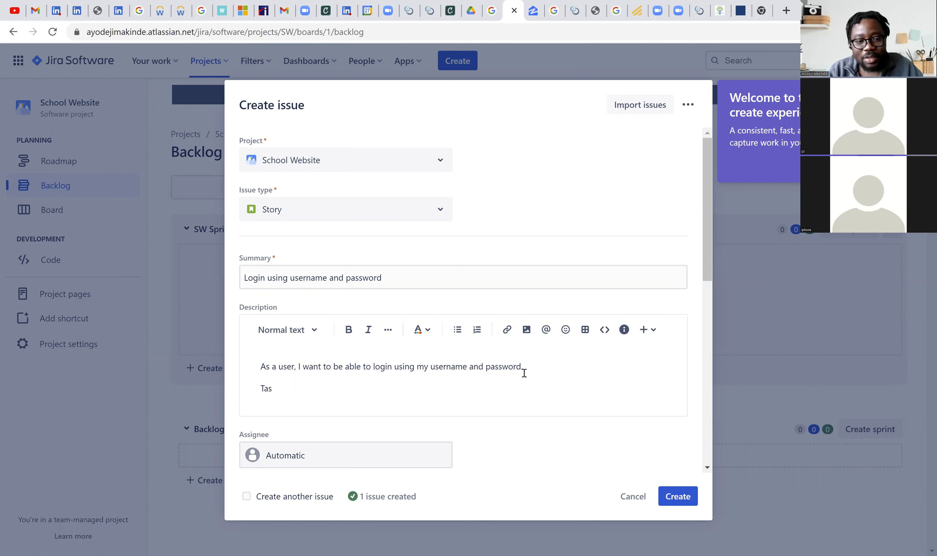
pyautogui.press('BackSpace')
pyautogui.press('BackSpace')
# - Add the heading "AC:" below the user story in the description, followed by a new line
pyautogui.write('A')
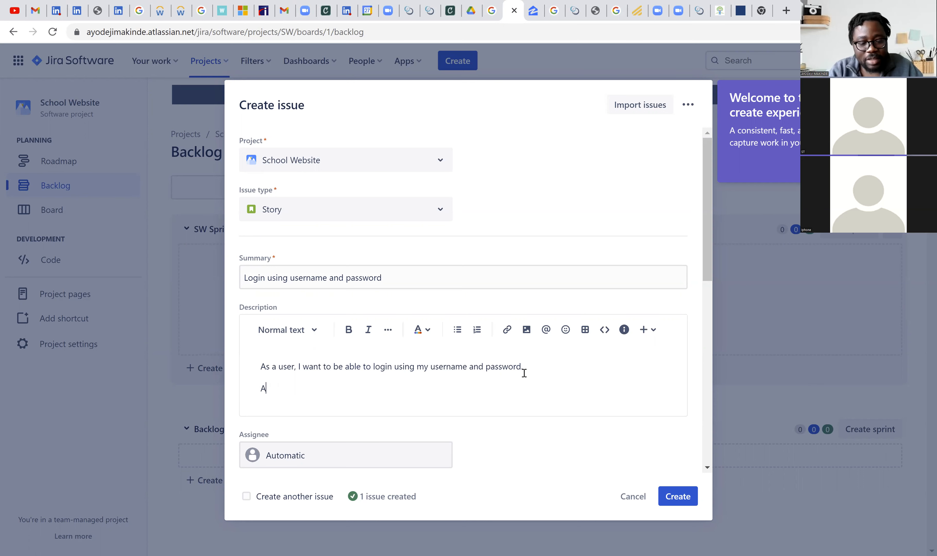
pyautogui.write('cC:')
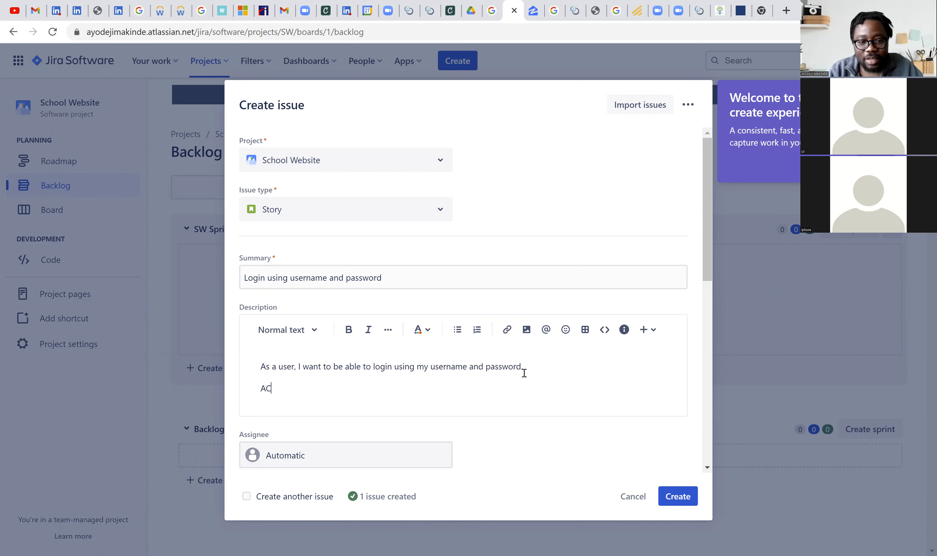
pyautogui.press('Return')
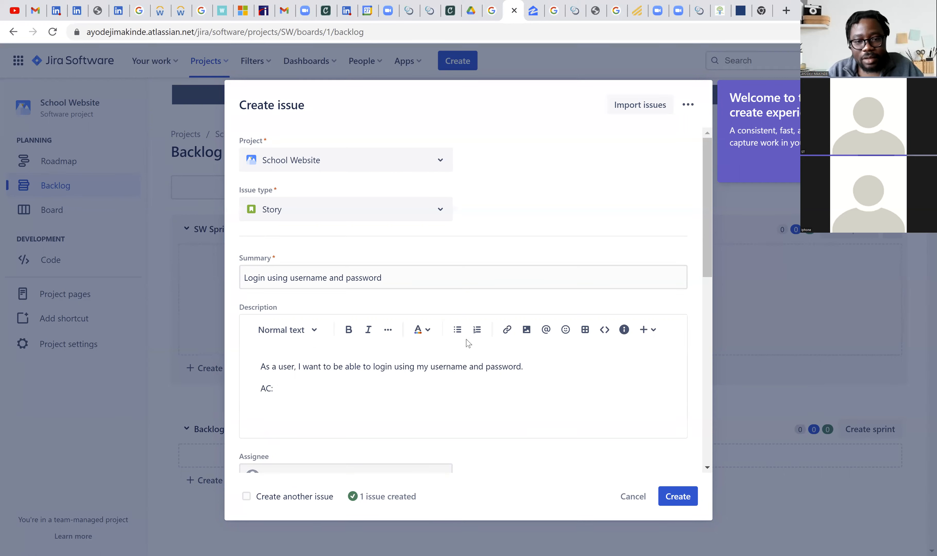
# - Start a bulleted list under "AC:" with the criterion "User able to login using username and password" and begin a second bullet
pyautogui.click(457, 330)
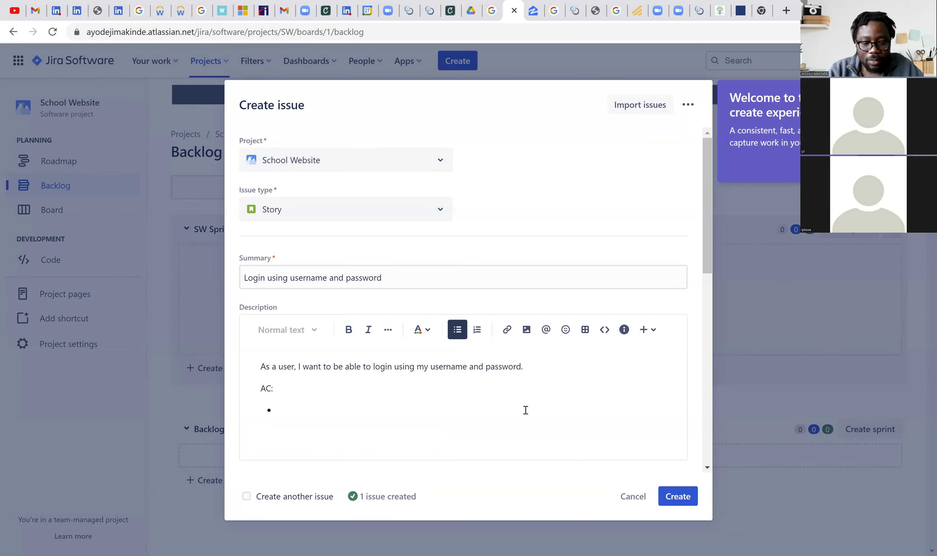
pyautogui.write('User a')
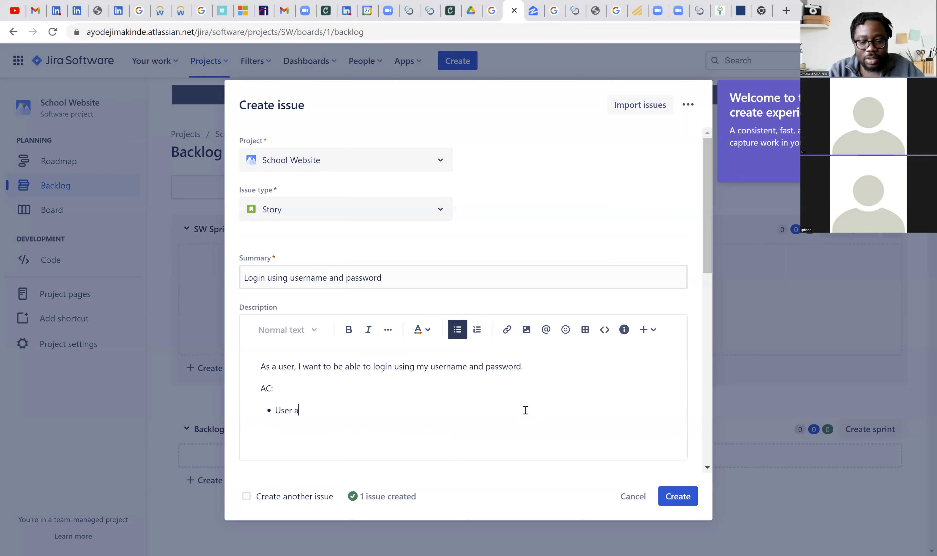
pyautogui.write('ble to l')
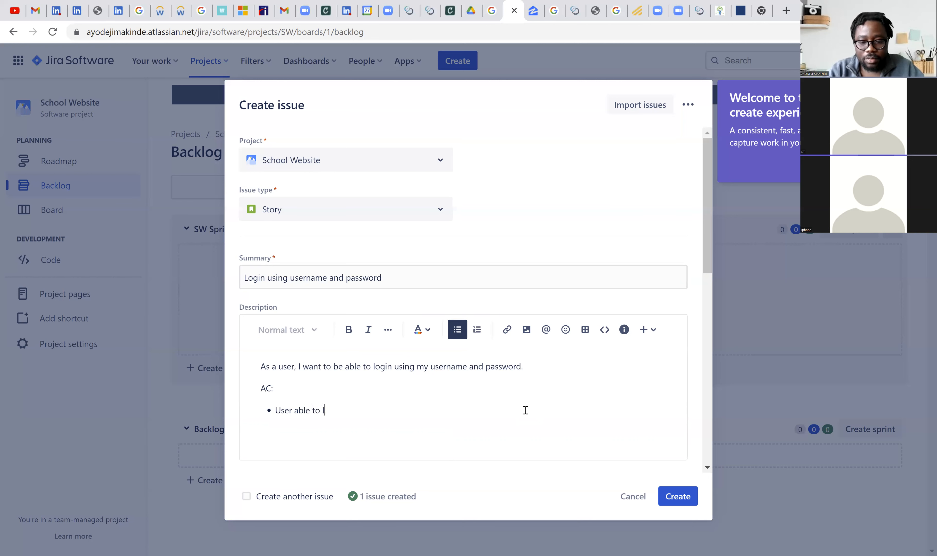
pyautogui.write('ogin usin')
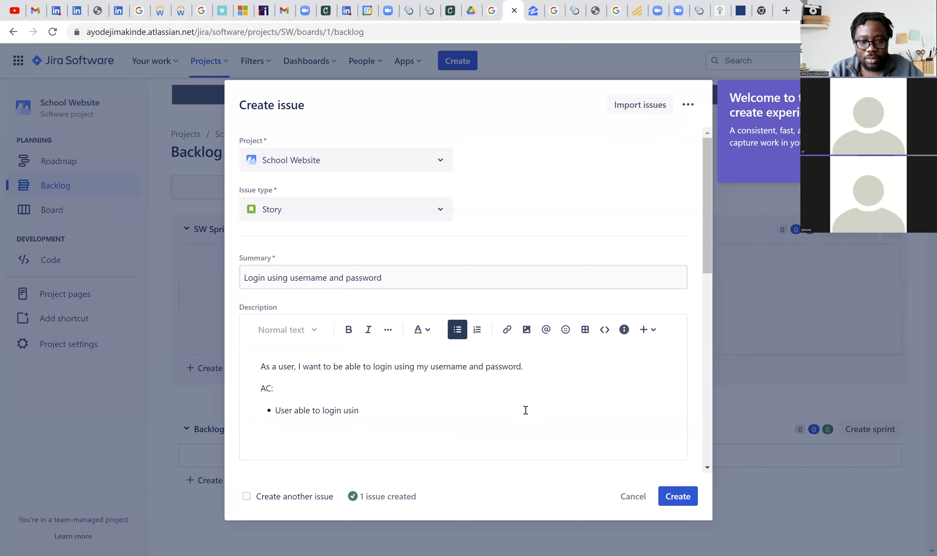
pyautogui.write('g userna')
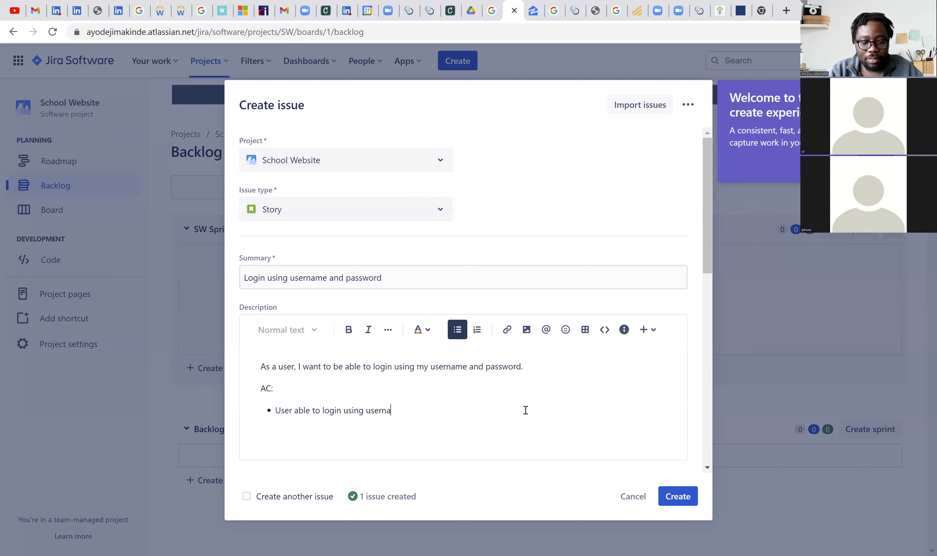
pyautogui.write('me and pa')
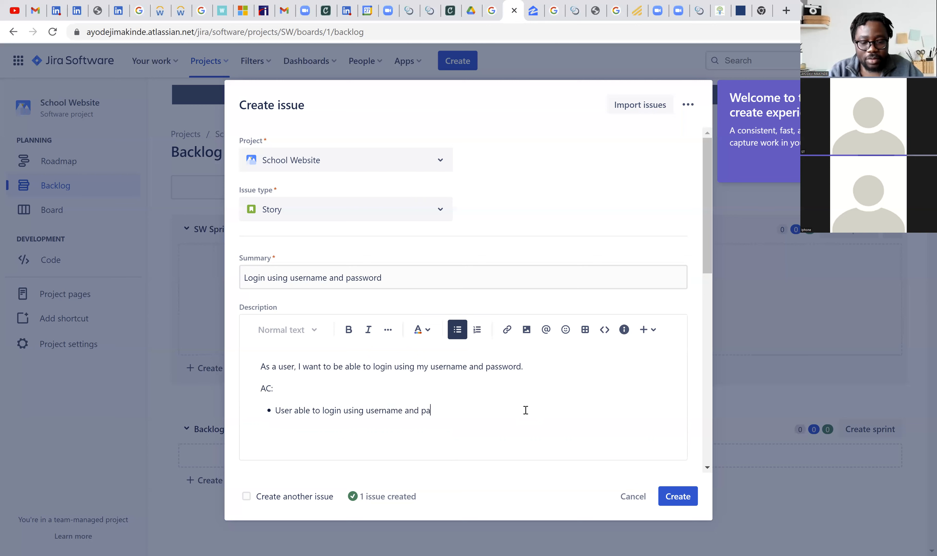
pyautogui.write('ssword')
pyautogui.press('Return')
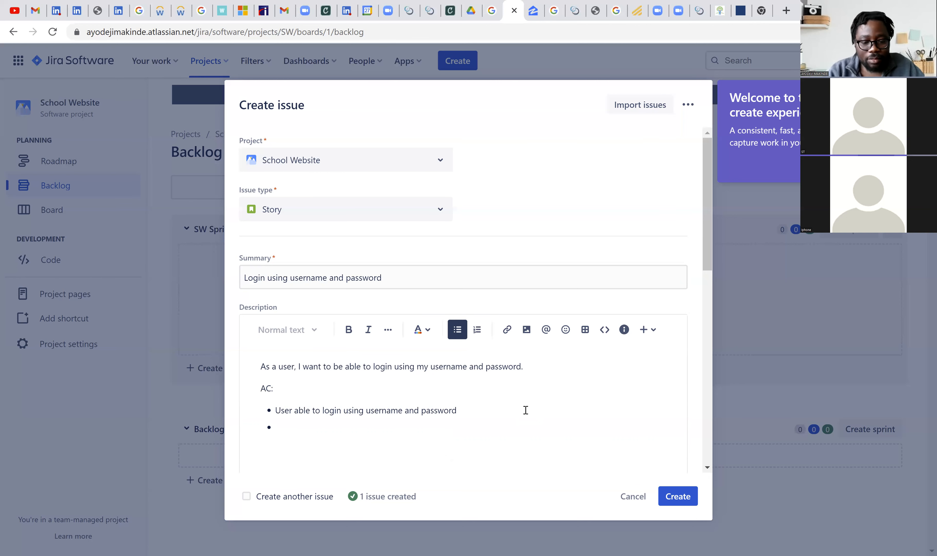
# - Write the second criterion "Login details should be a combination of uppercase letters lowers case letter, numbers and special characters"
pyautogui.write('Log')
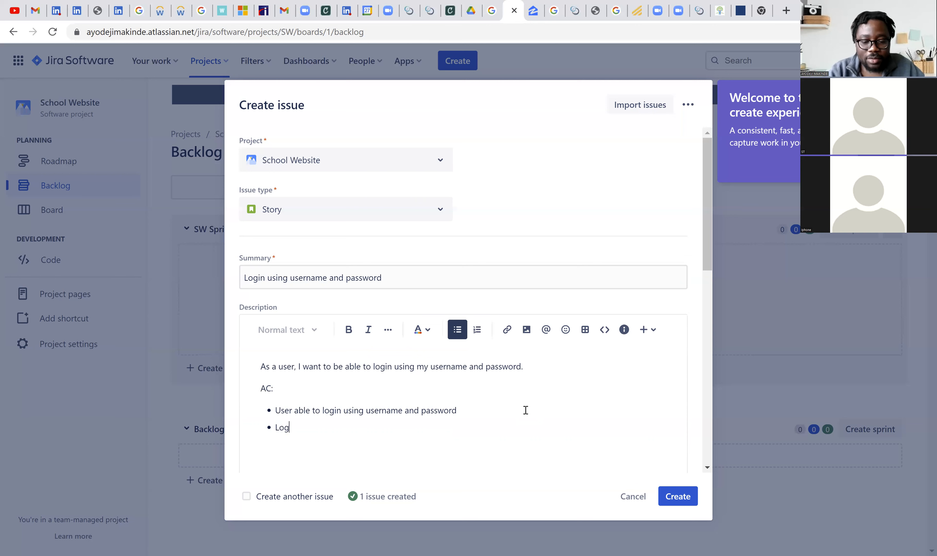
pyautogui.write('in det')
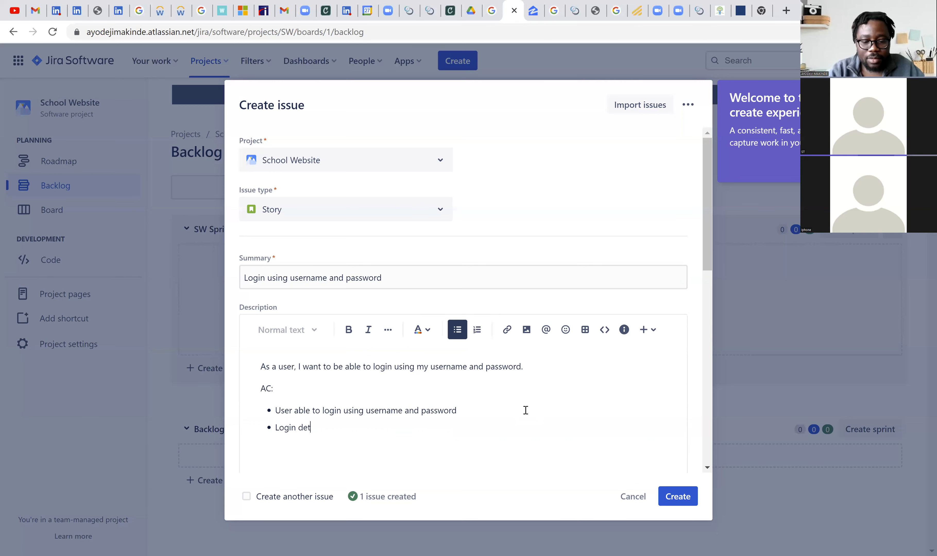
pyautogui.write('ails ')
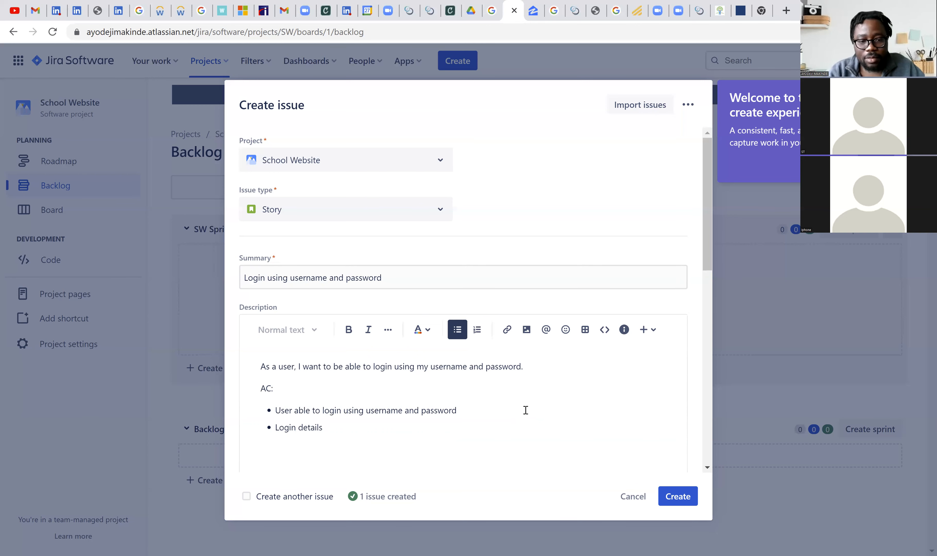
pyautogui.write('should ')
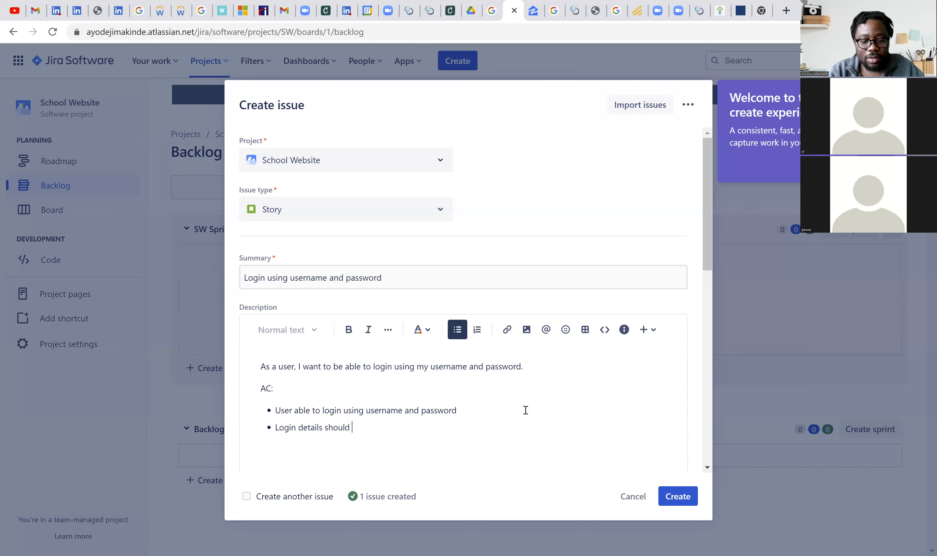
pyautogui.write('be a com')
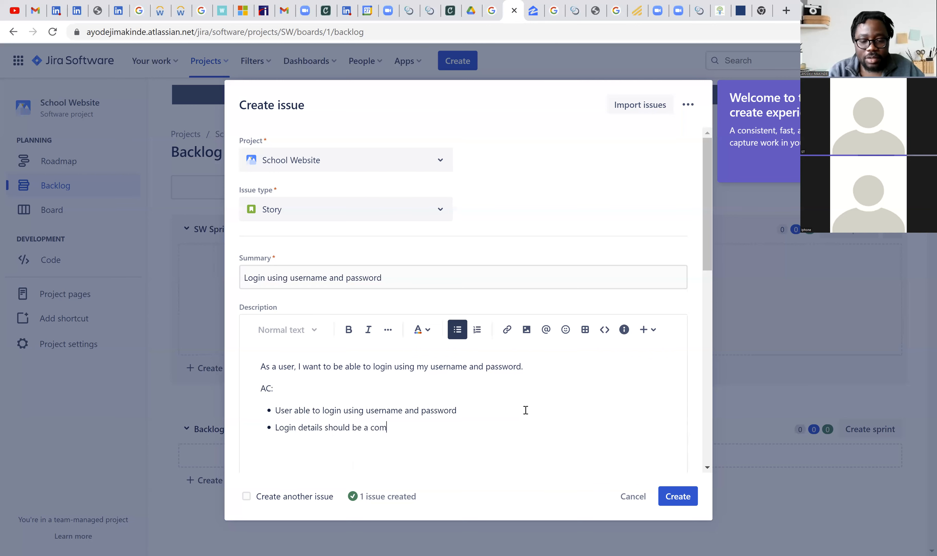
pyautogui.write('bination of ')
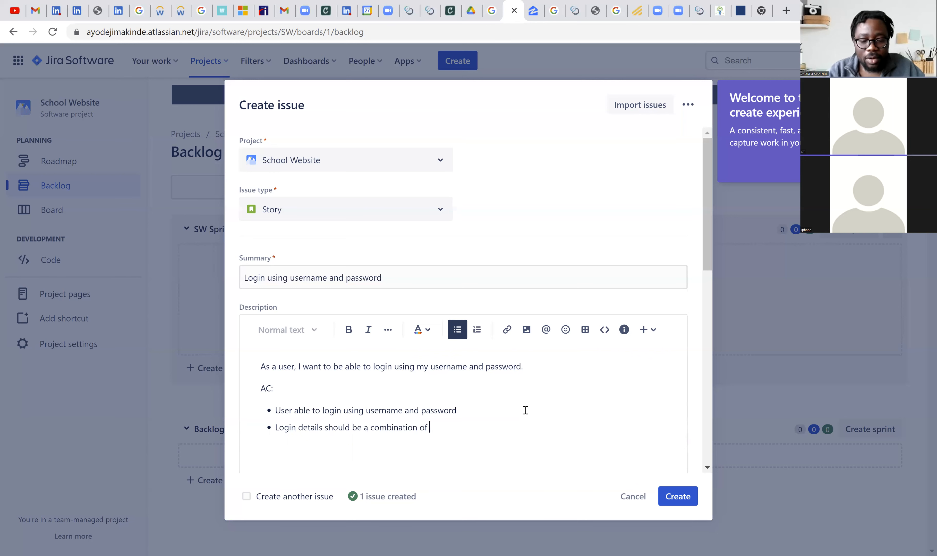
pyautogui.write('upper')
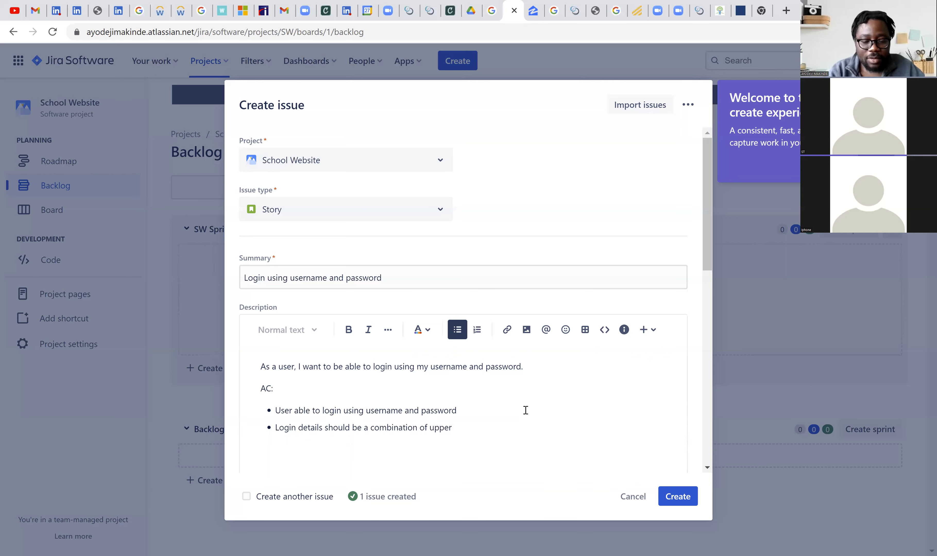
pyautogui.write('case let')
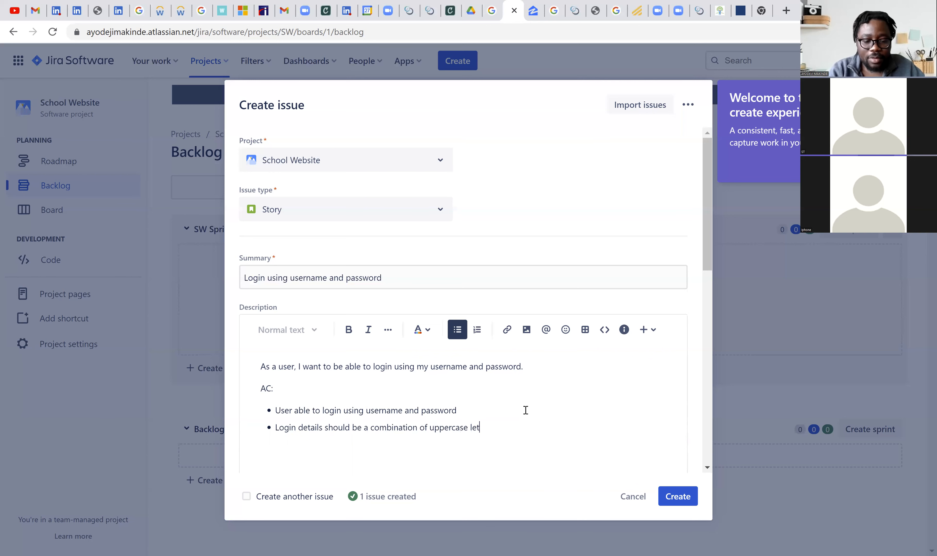
pyautogui.write('ters low')
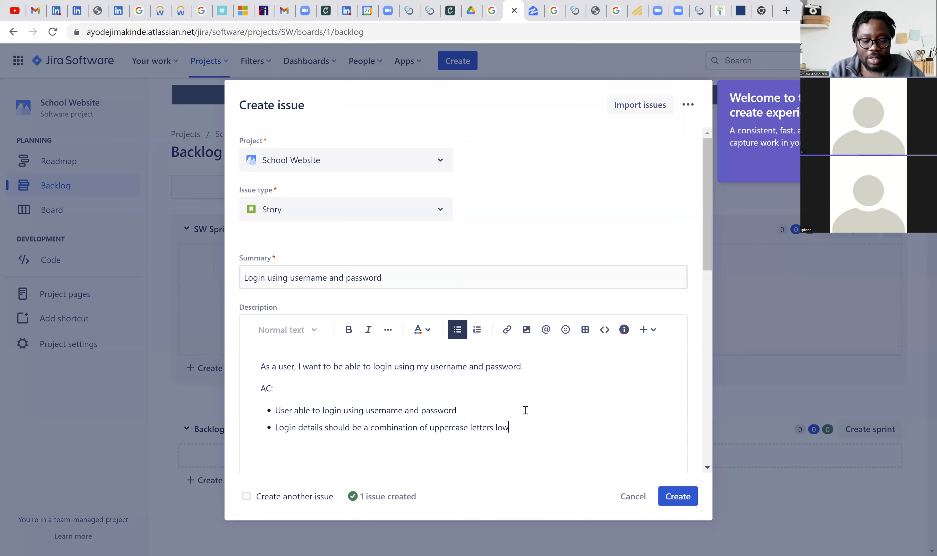
pyautogui.write('ers ')
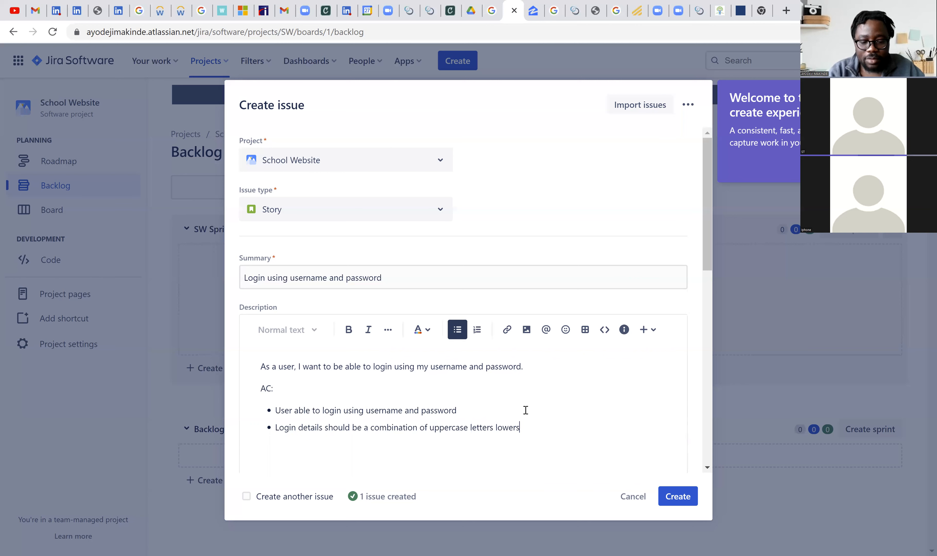
pyautogui.write('c')
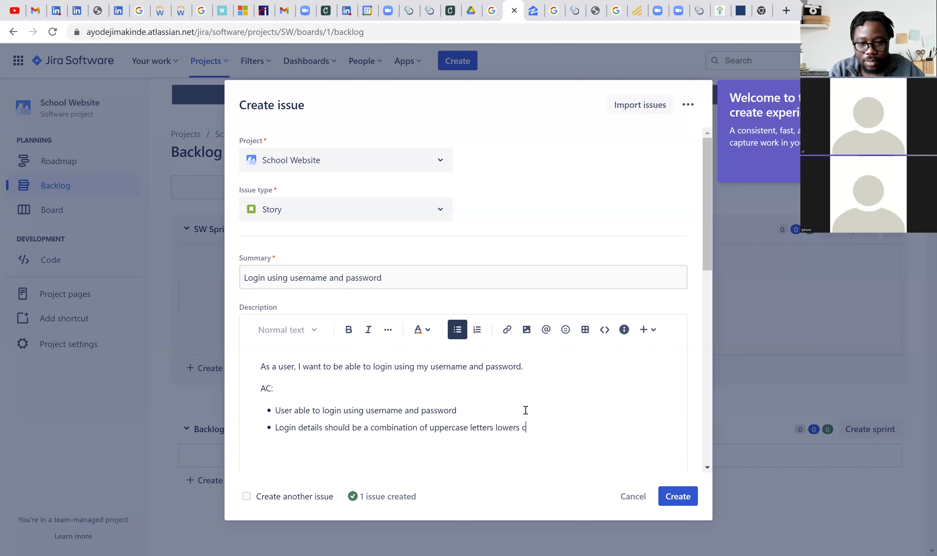
pyautogui.write('ase ')
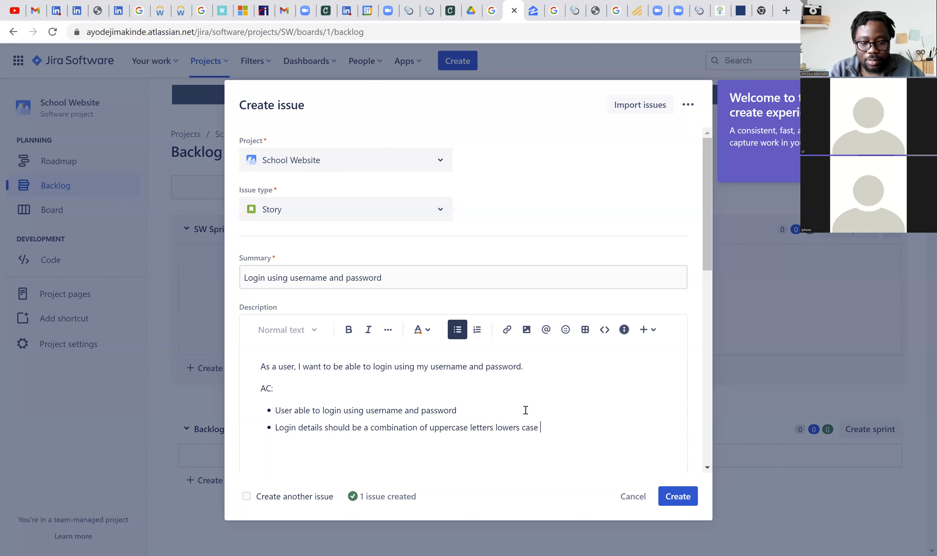
pyautogui.write('letter')
pyautogui.write(', numbe')
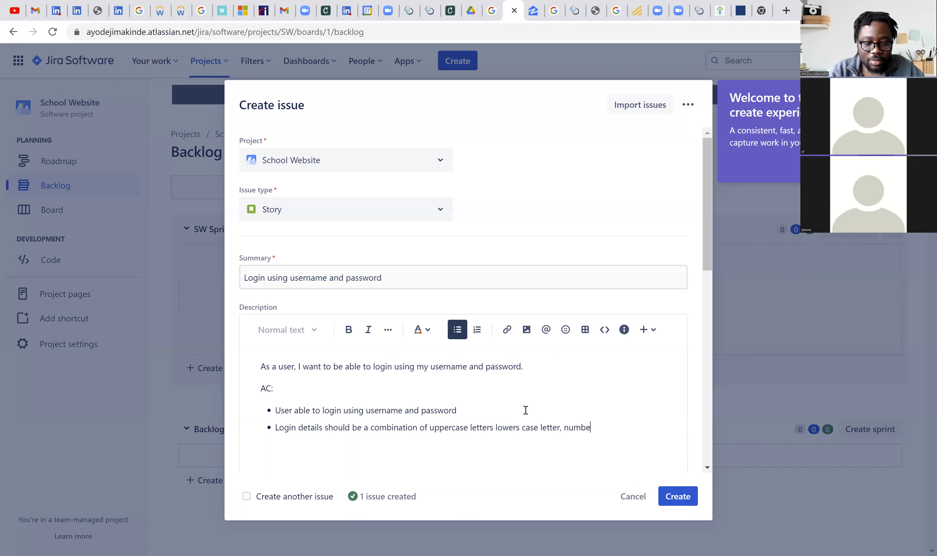
pyautogui.write('rs and spe')
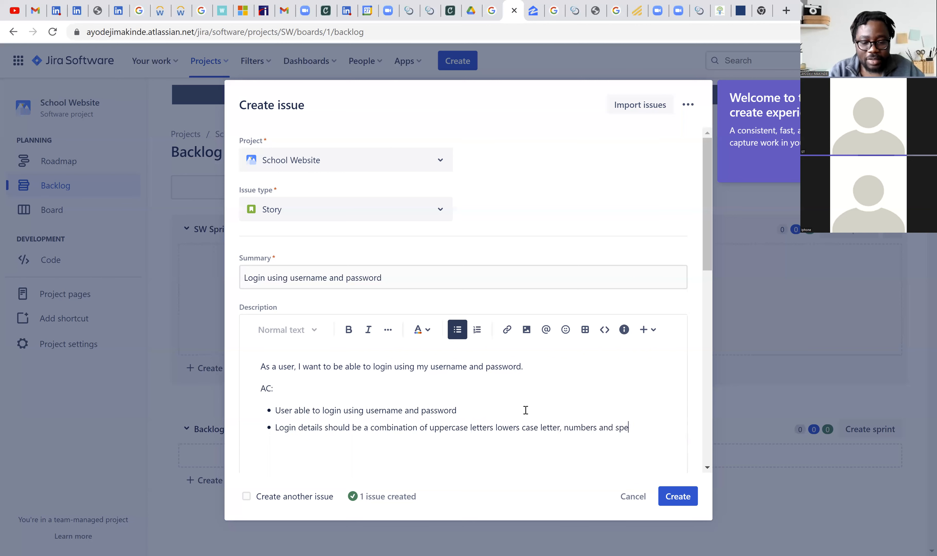
pyautogui.write('cial')
pyautogui.write(' ch')
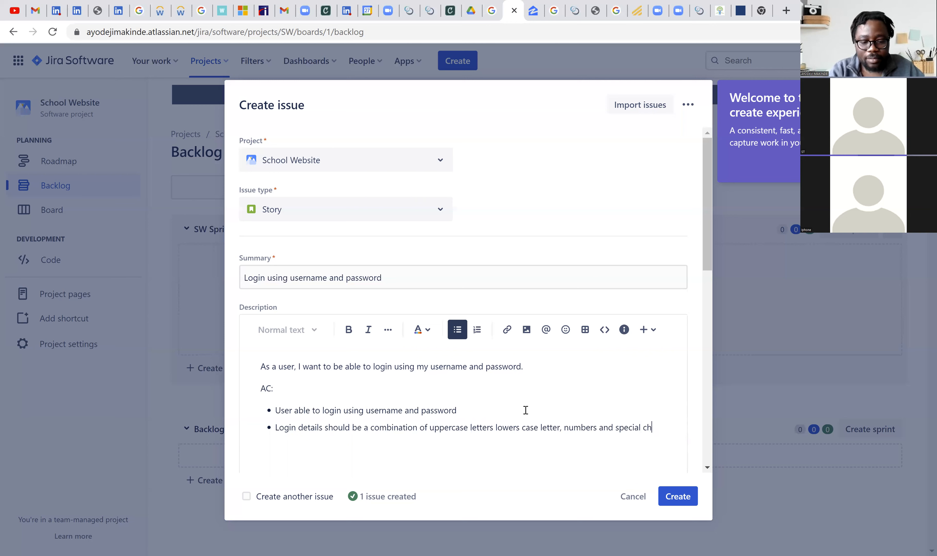
pyautogui.write('aracters')
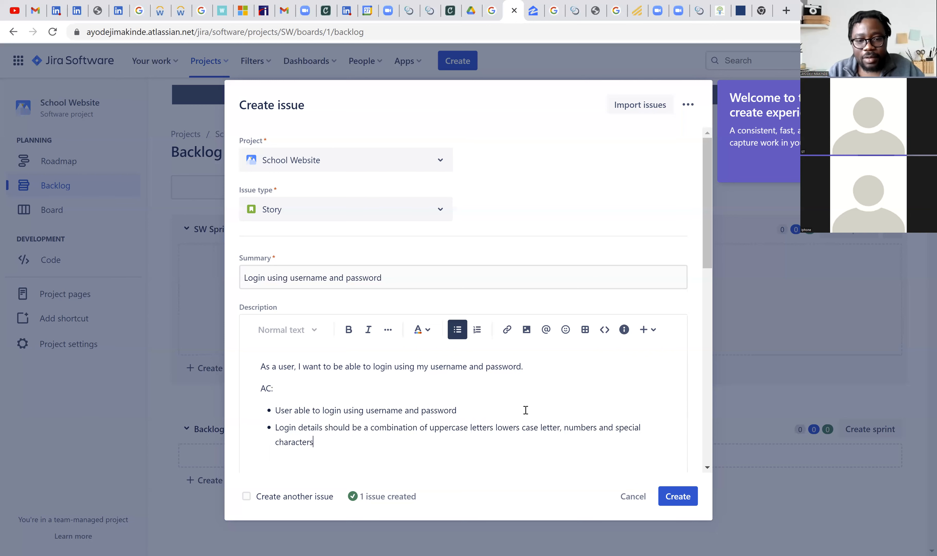
# - Insert "case" after "uppercase" in the second criterion, end it with a period and begin a third bullet
pyautogui.click(470, 428)
pyautogui.write('case')
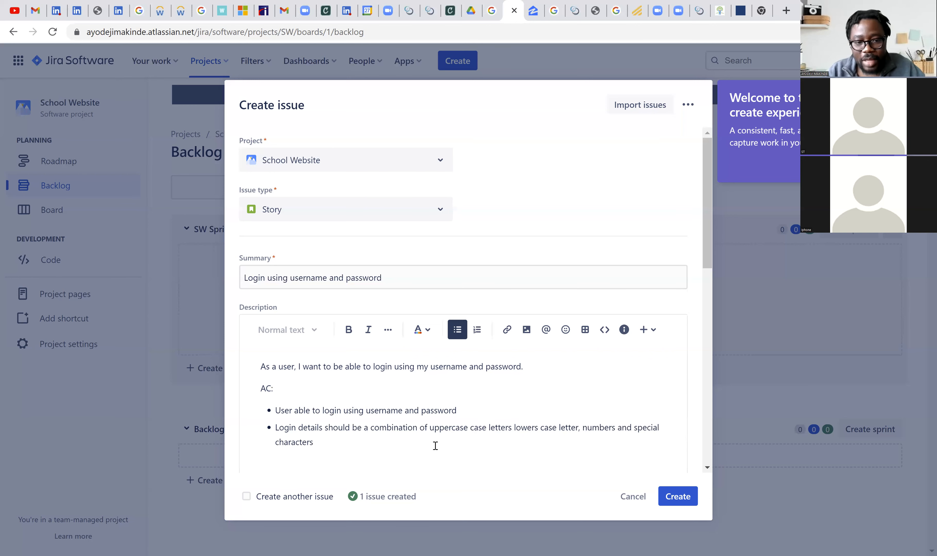
pyautogui.click(367, 453)
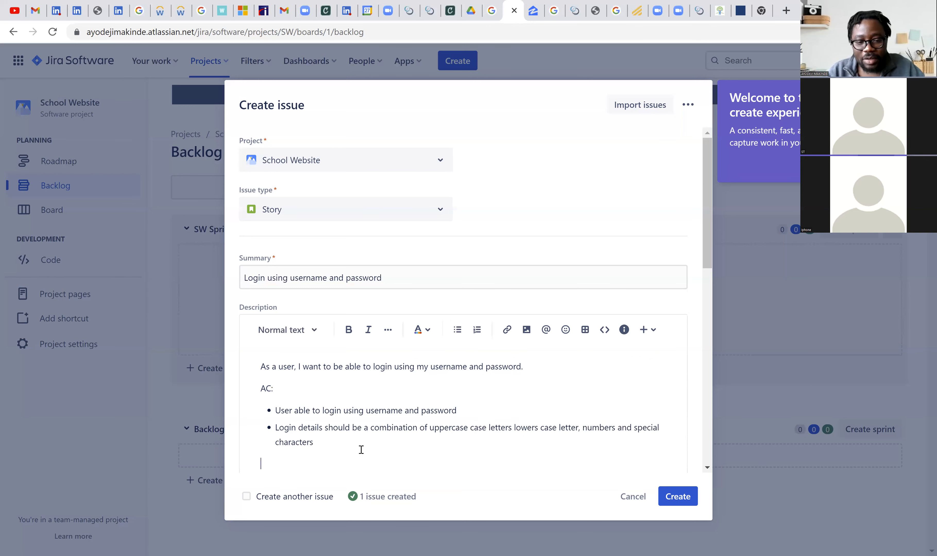
pyautogui.click(339, 446)
pyautogui.write('.')
pyautogui.press('Return')
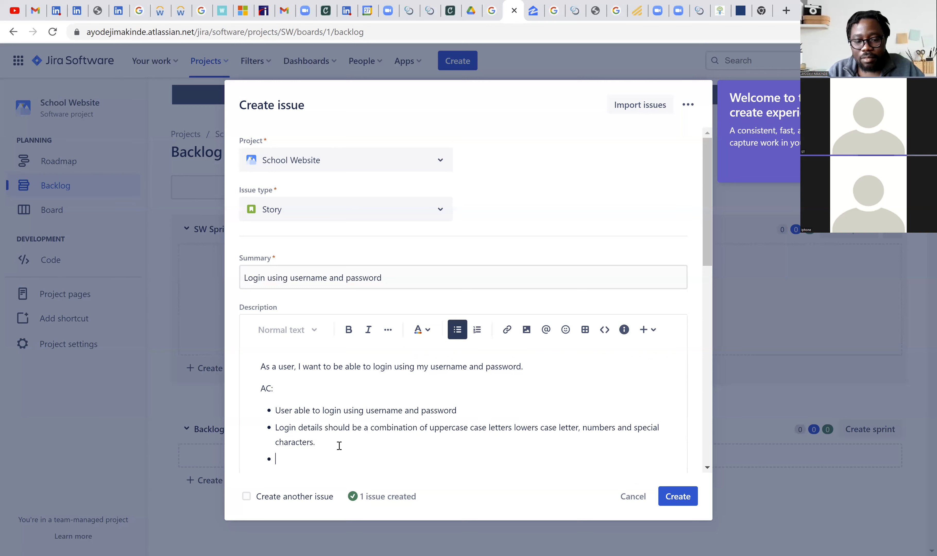
# - Write the third acceptance criterion "Minimum of 8 characters for both password and username." in the story description
pyautogui.write('Mini')
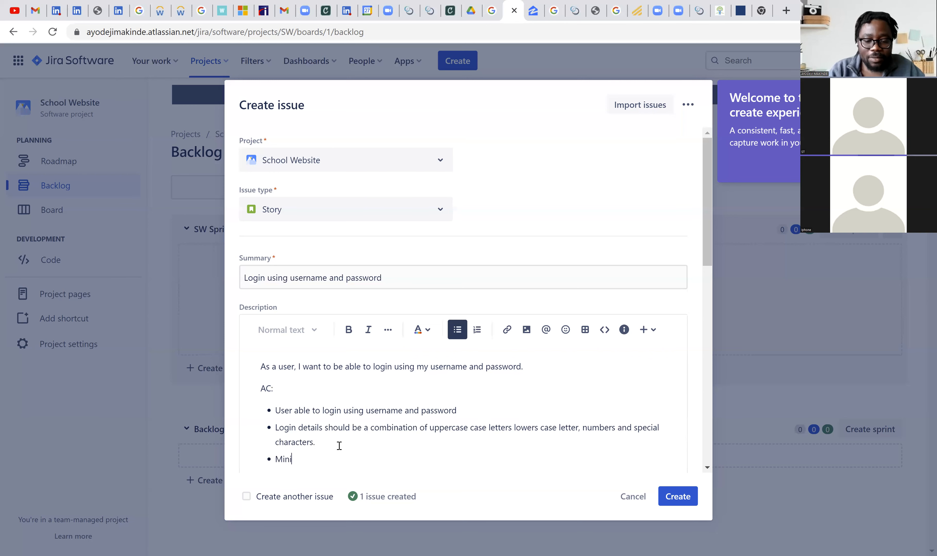
pyautogui.write('mu')
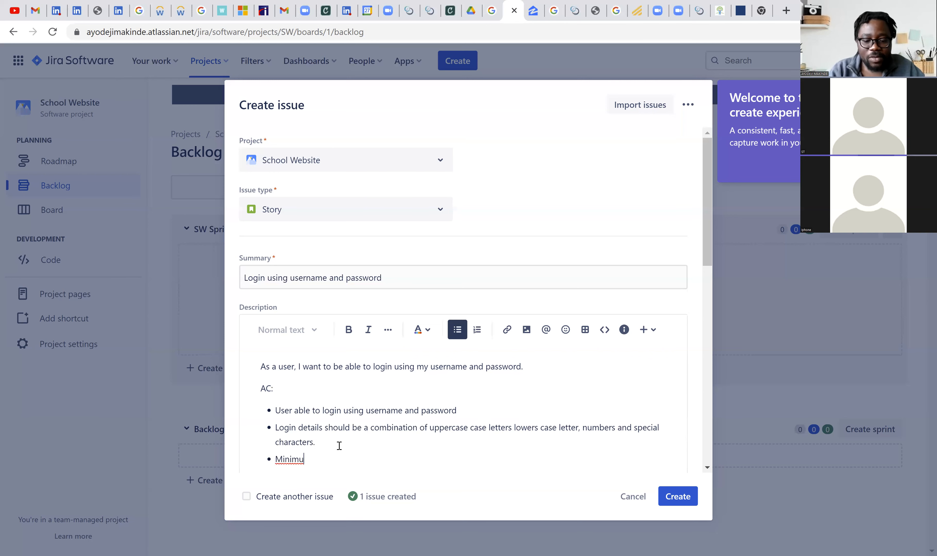
pyautogui.write('m')
pyautogui.write(' of ')
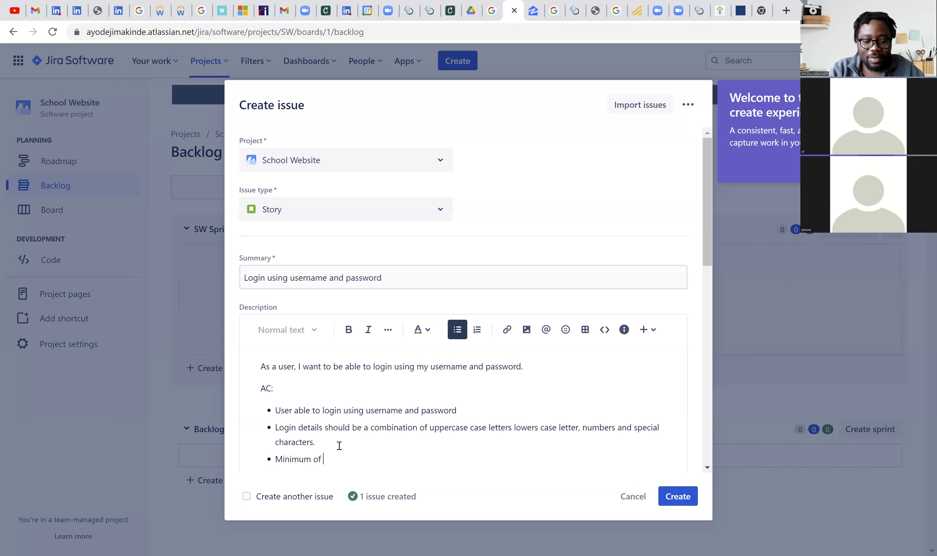
pyautogui.write('8 charac')
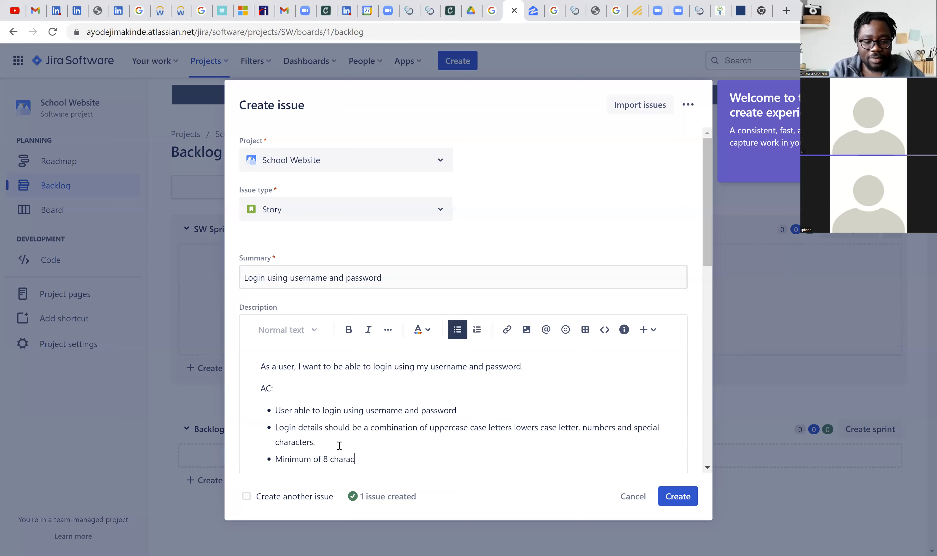
pyautogui.write('ters for')
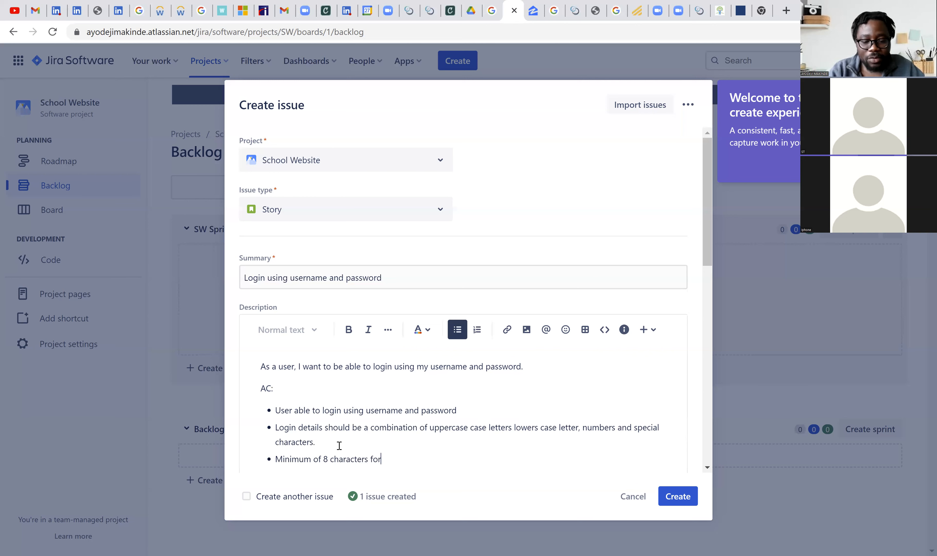
pyautogui.write(' both pa')
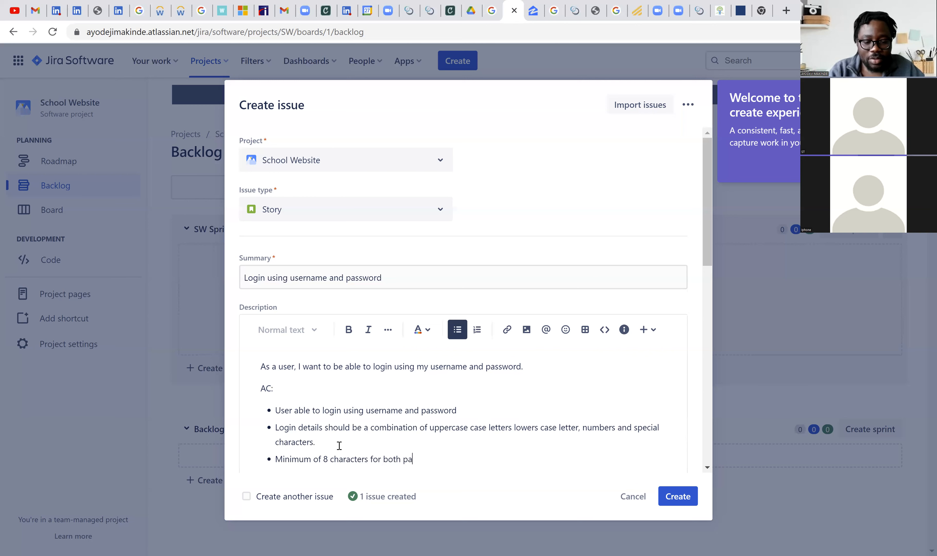
pyautogui.write('ssword an')
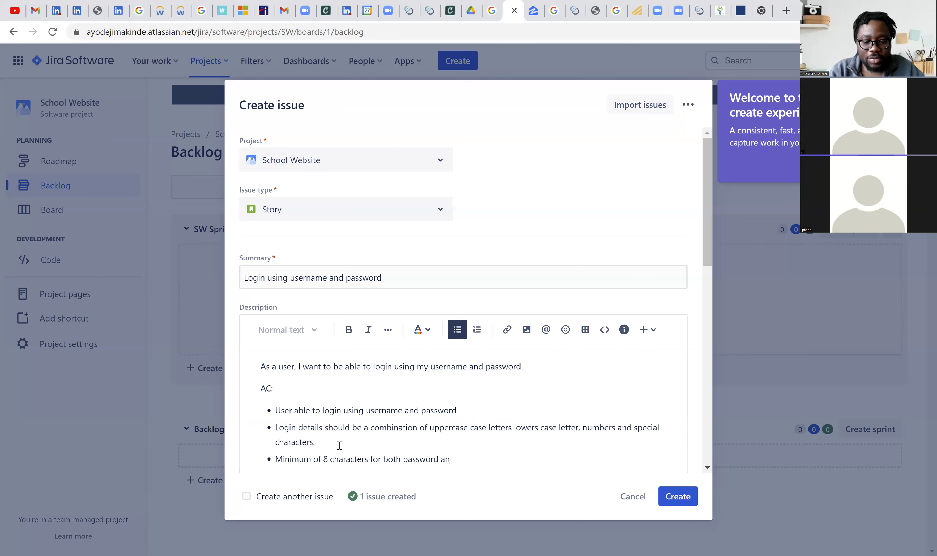
pyautogui.write('d userna')
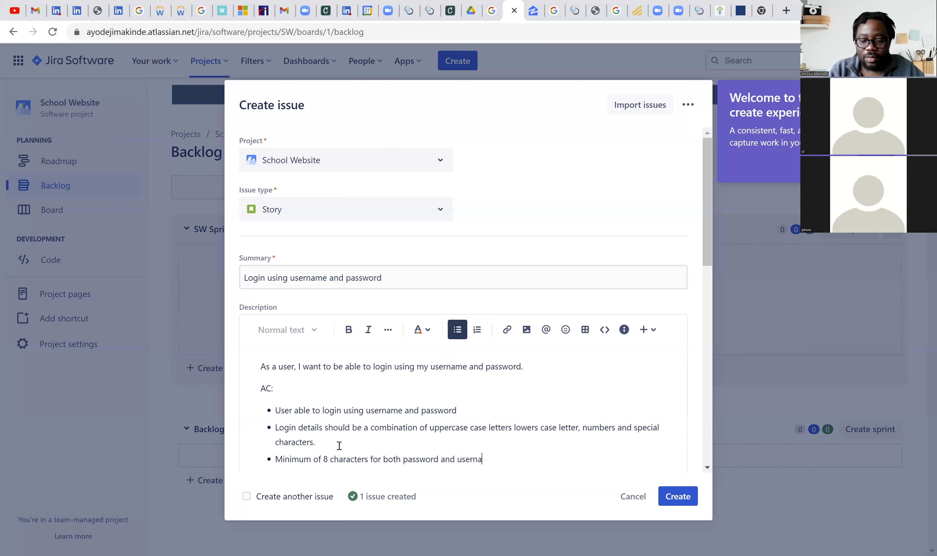
pyautogui.press('BackSpace')
pyautogui.write('mae')
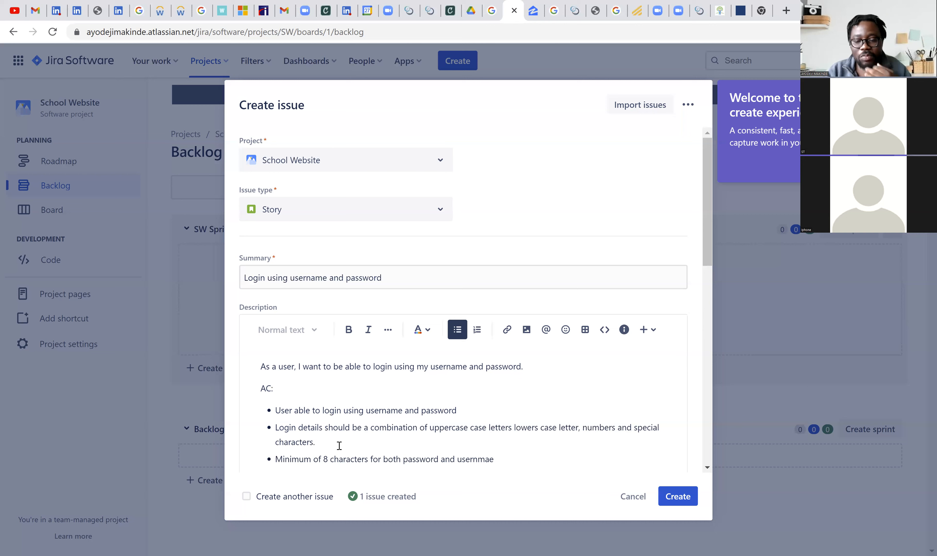
pyautogui.rightClick(472, 459)
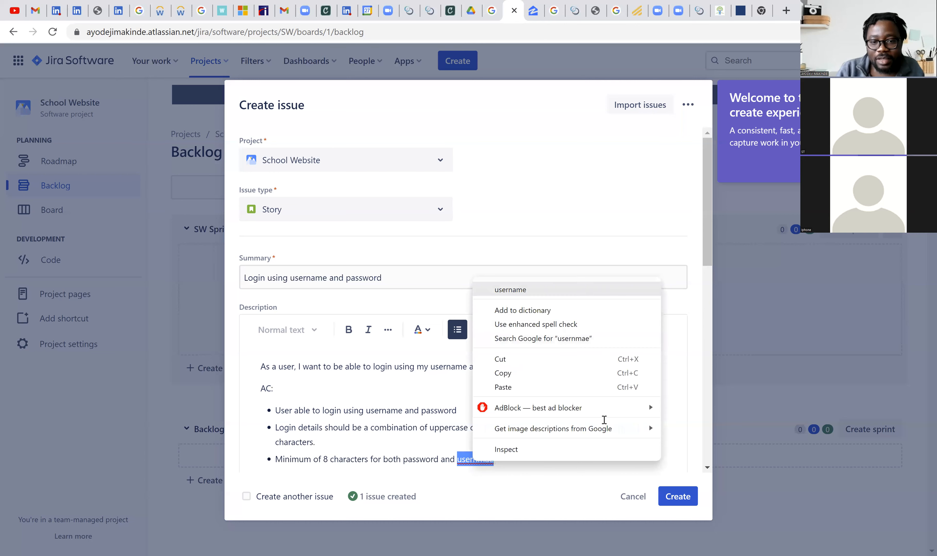
pyautogui.click(501, 289)
pyautogui.write('.')
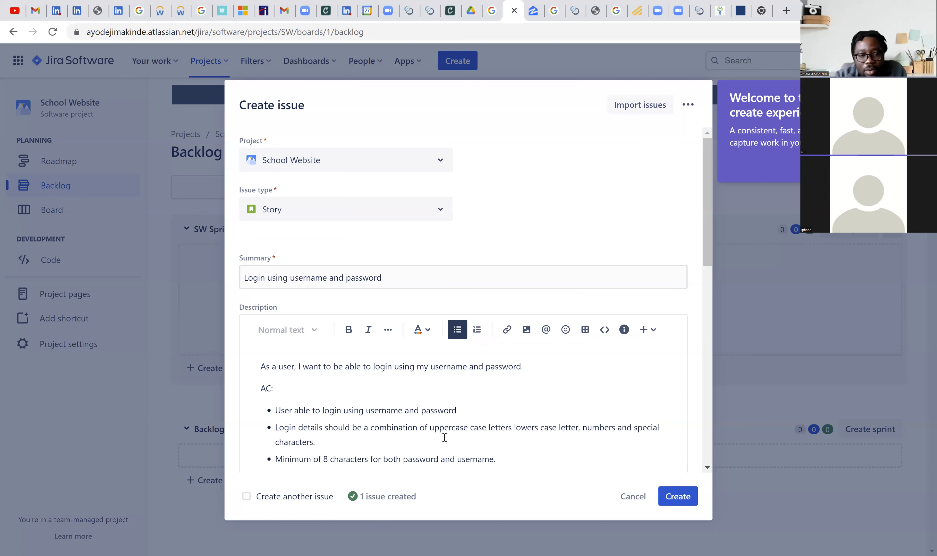
# - Review the story's remaining fields, including assignee, labels, sprint, story point estimate, attachment, linked issues and flag
pyautogui.scroll(-5, 395, 393)
pyautogui.scroll(-3, 397, 394)
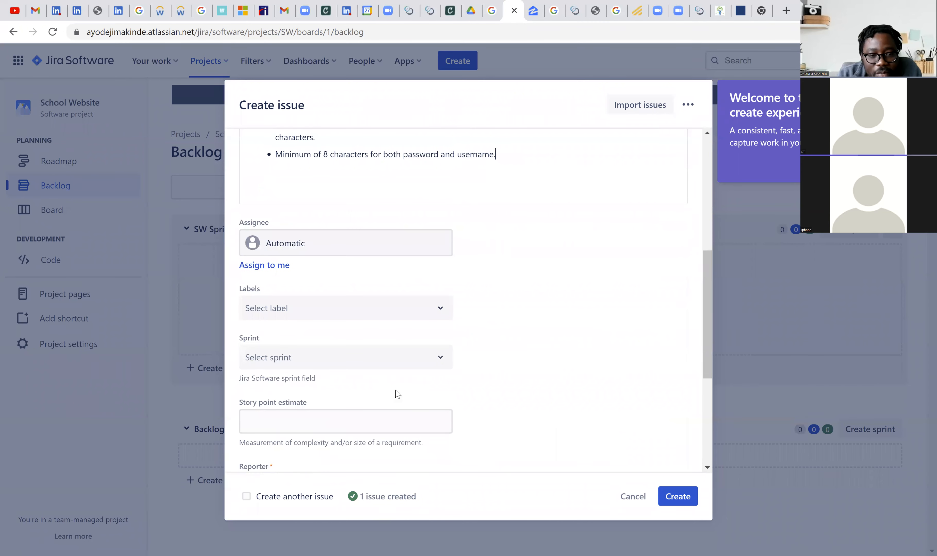
pyautogui.scroll(-6, 398, 394)
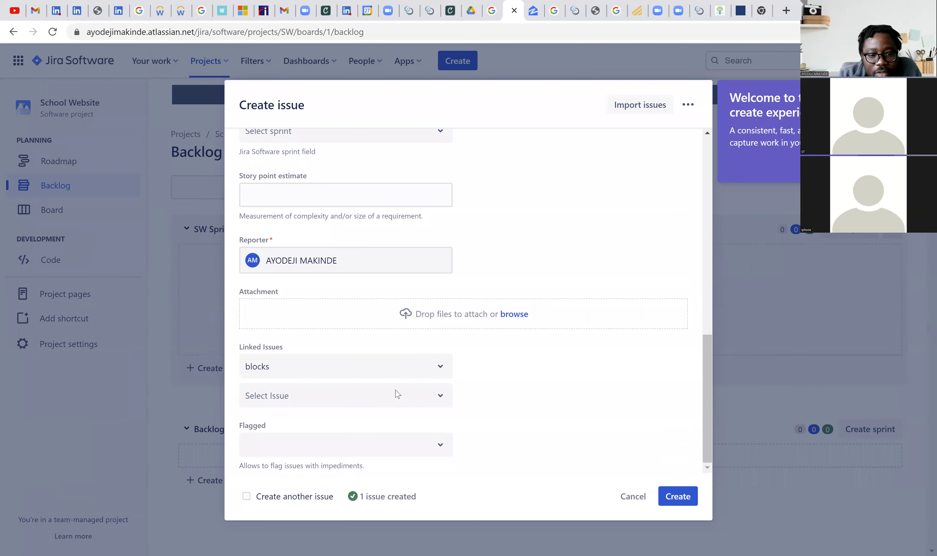
pyautogui.scroll(3, 398, 394)
pyautogui.scroll(-3, 397, 394)
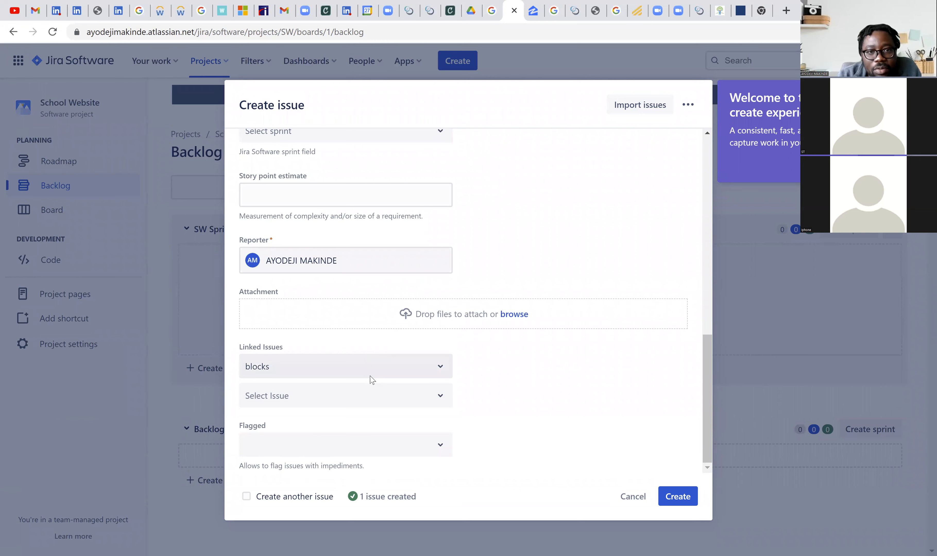
pyautogui.scroll(2, 372, 380)
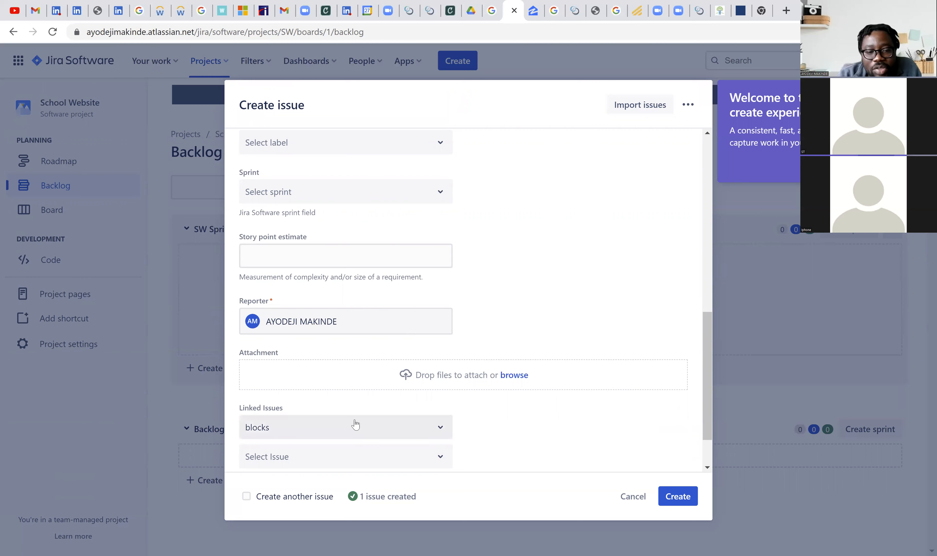
pyautogui.scroll(5, 357, 462)
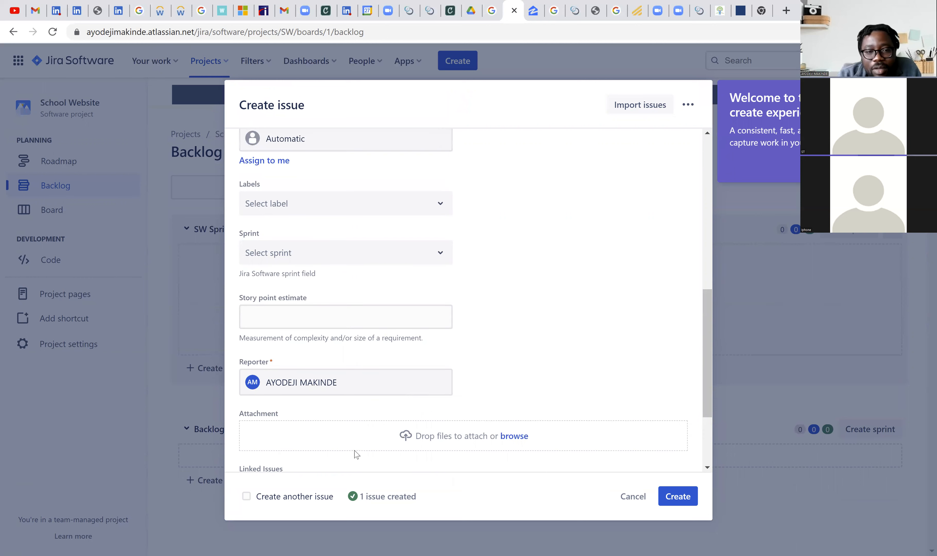
pyautogui.scroll(2, 355, 446)
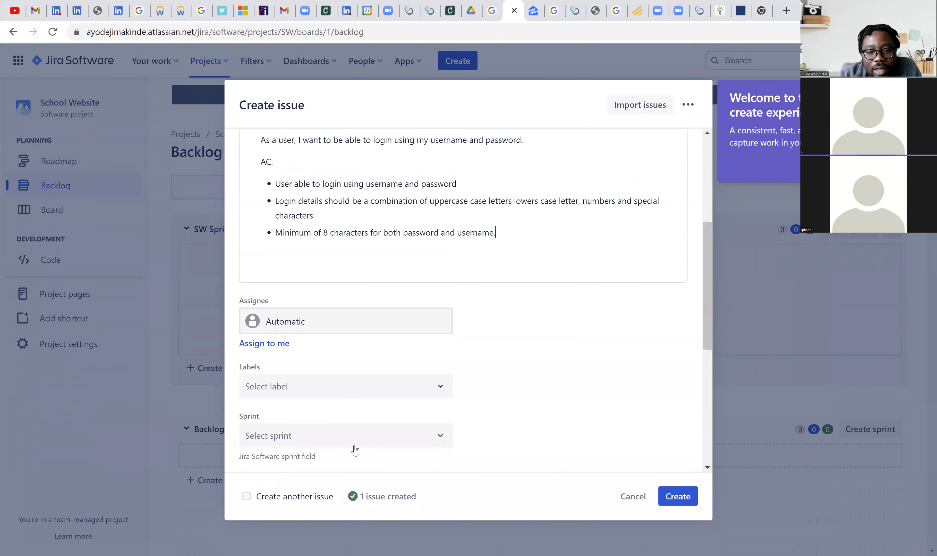
# - Create the username-and-password login story with the option to create another issue enabled
pyautogui.scroll(-8, 354, 448)
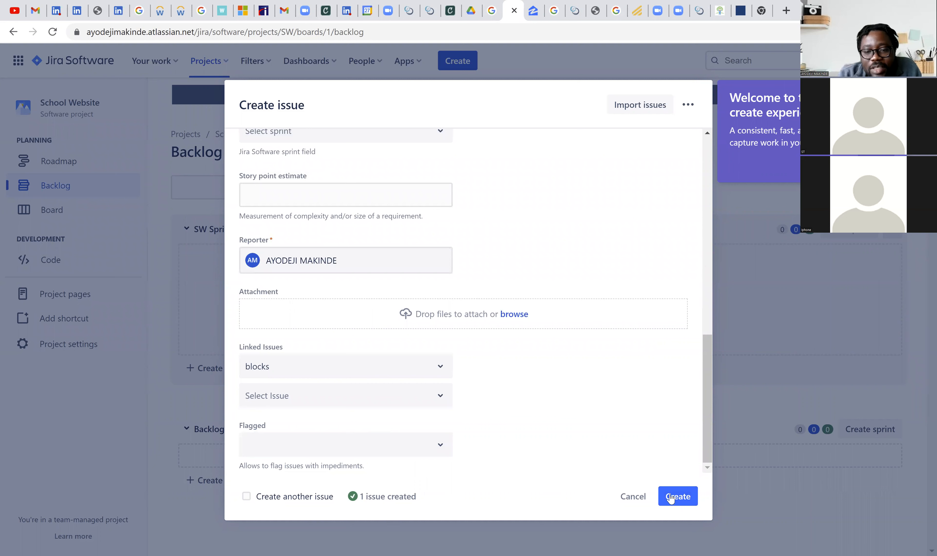
pyautogui.click(247, 496)
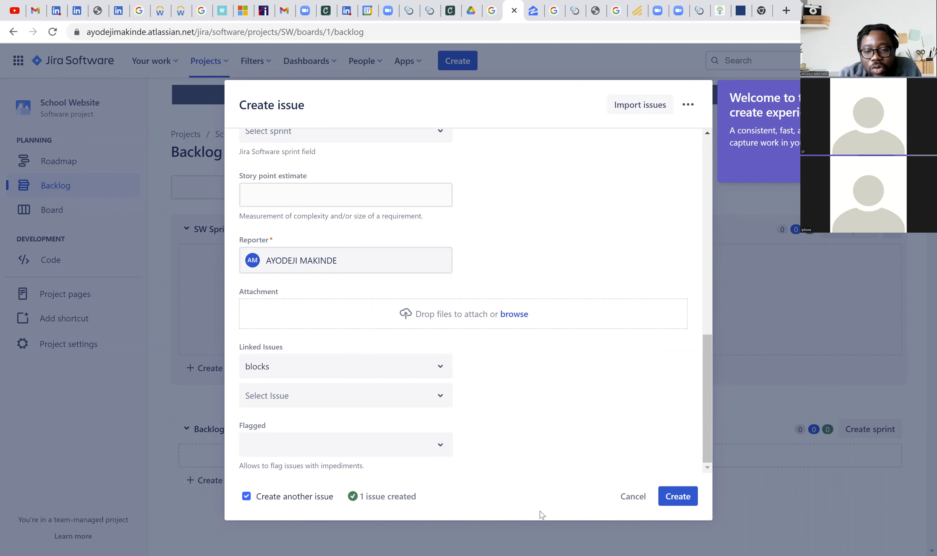
pyautogui.click(672, 496)
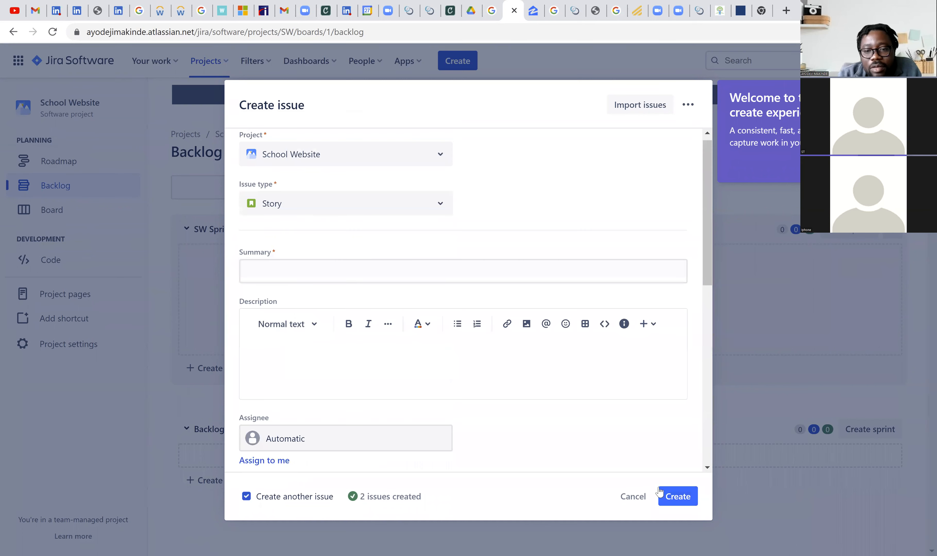
# - Enter "Login using face id" as the summary of the new story
pyautogui.click(273, 278)
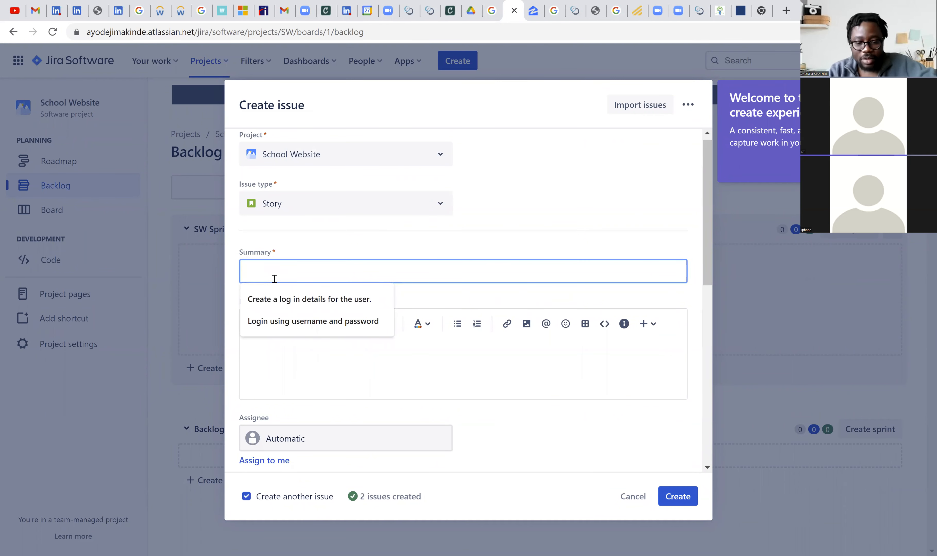
pyautogui.write('Login')
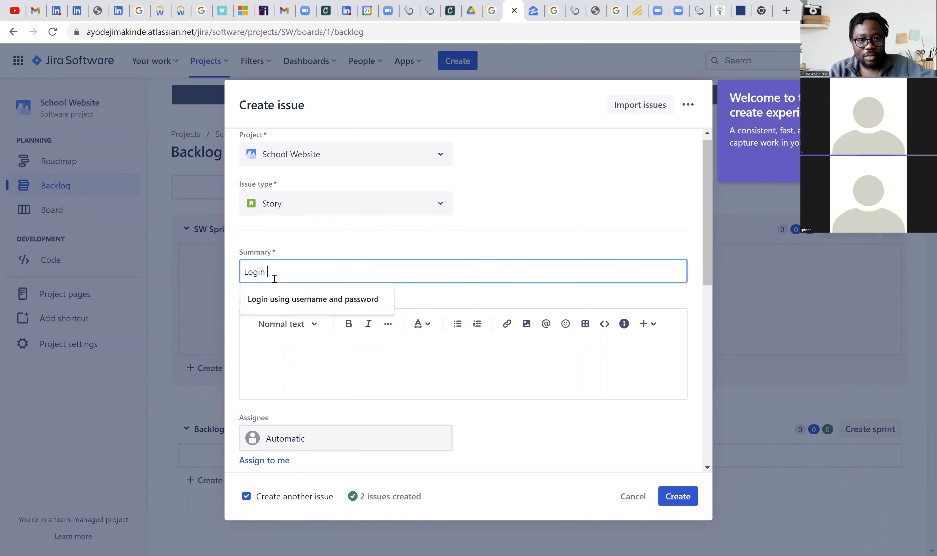
pyautogui.write('using ')
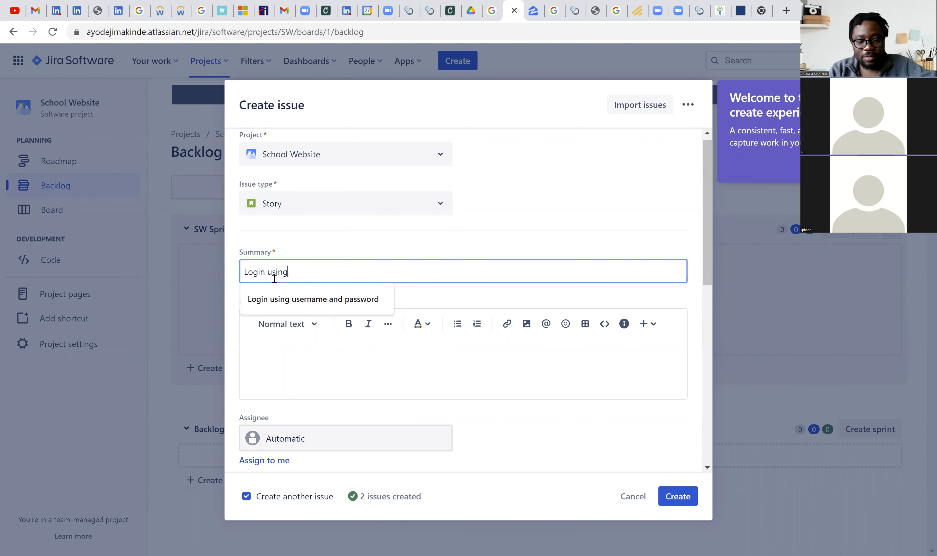
pyautogui.write('face')
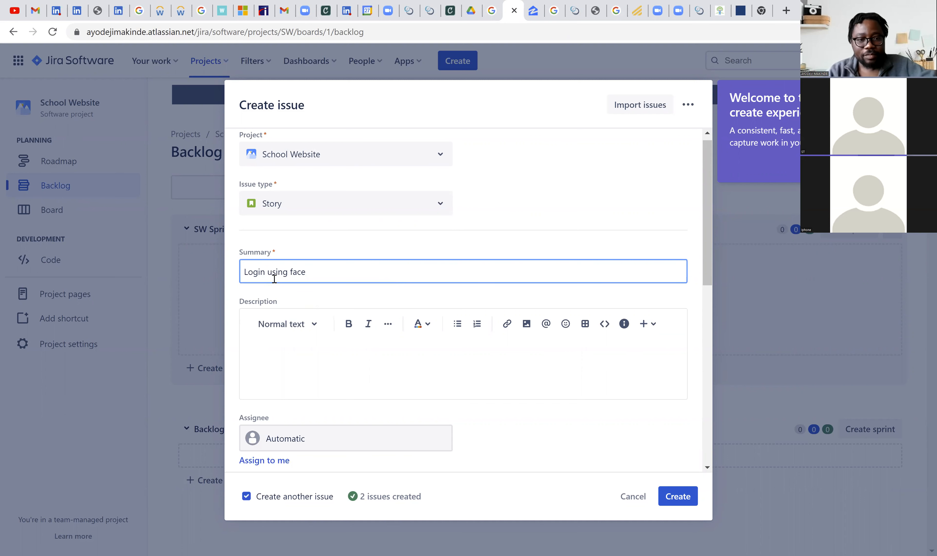
pyautogui.write(' id')
# - Write the user story "As a user, I want to be able to login using my face id." in the description
pyautogui.click(330, 355)
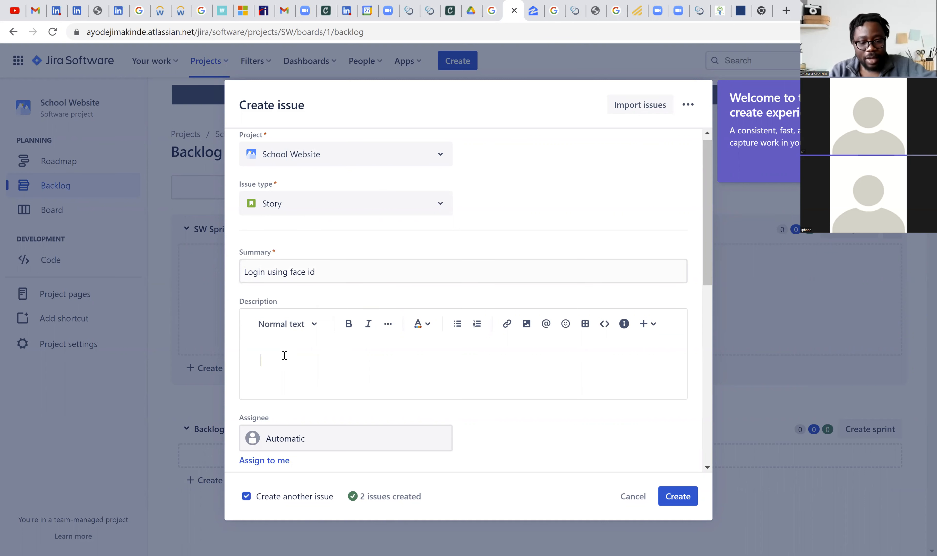
pyautogui.write('As a user')
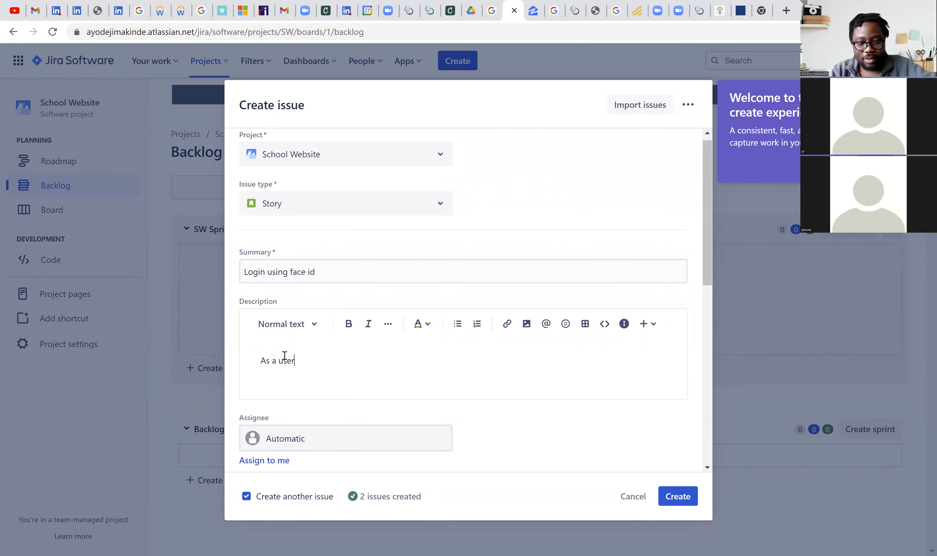
pyautogui.write(', I want')
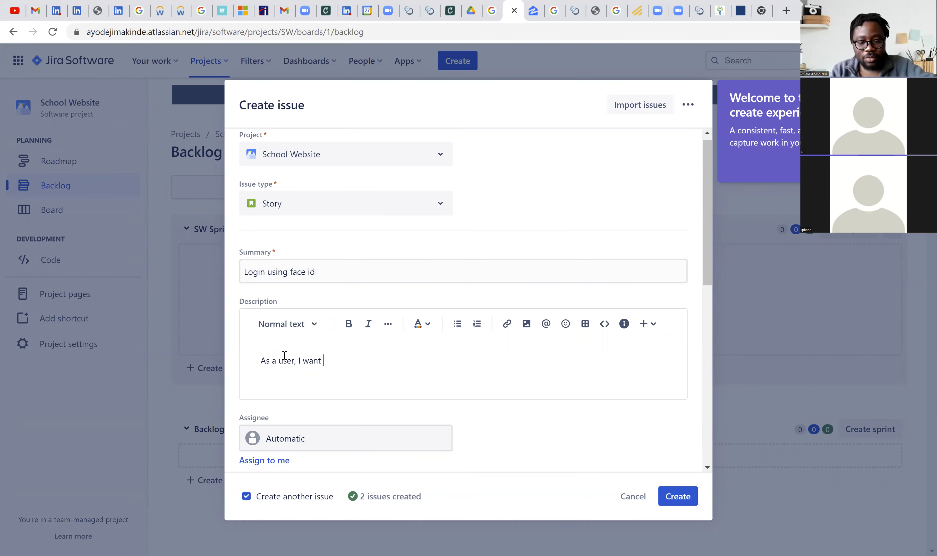
pyautogui.write(' to be able to do')
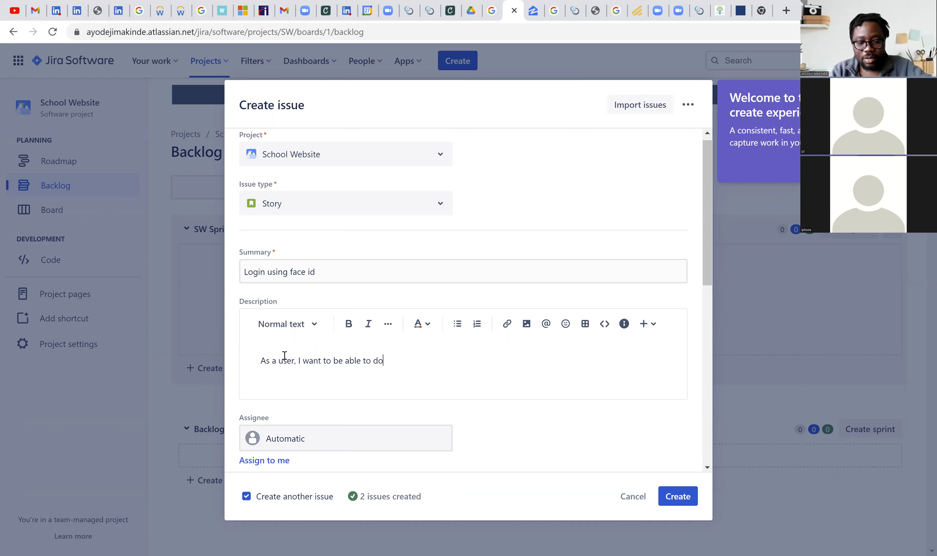
pyautogui.write('gin usin my face id.')
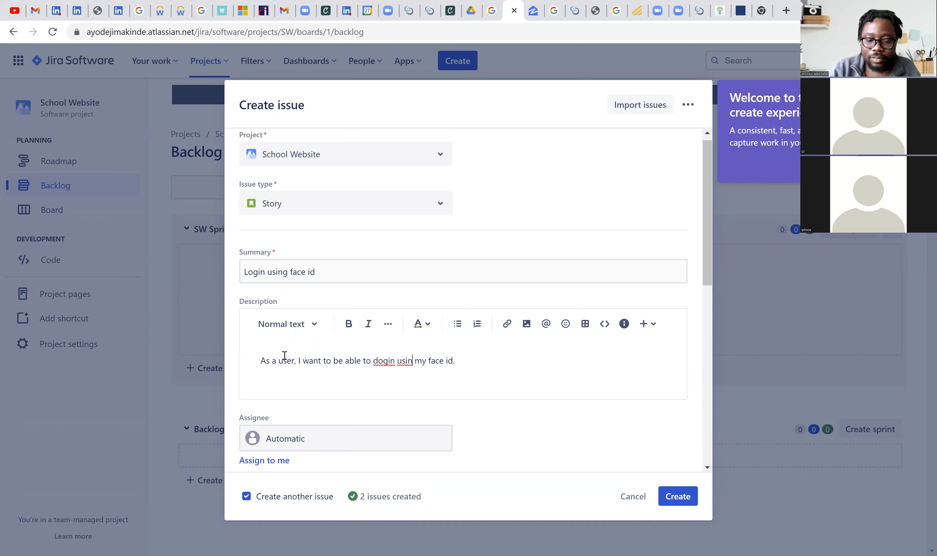
pyautogui.write('g')
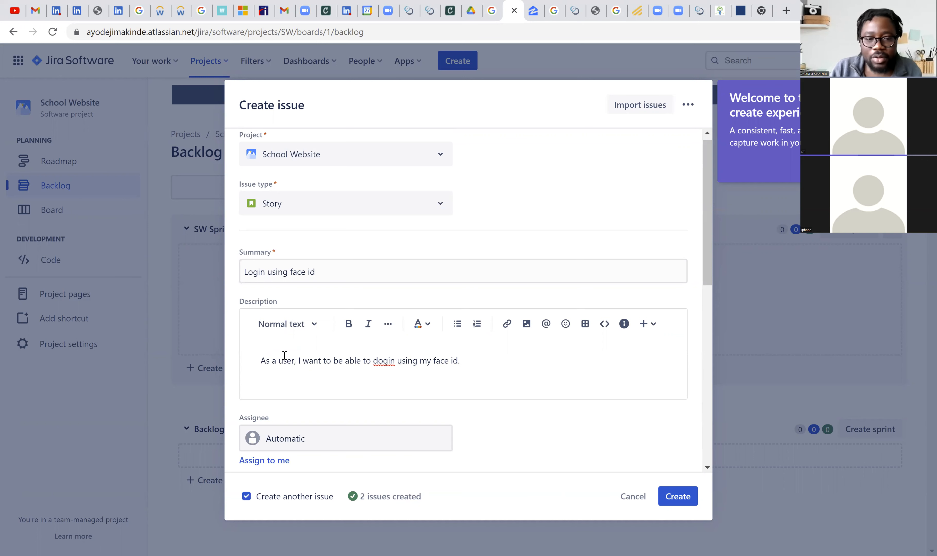
pyautogui.press('BackSpace')
pyautogui.write('l')
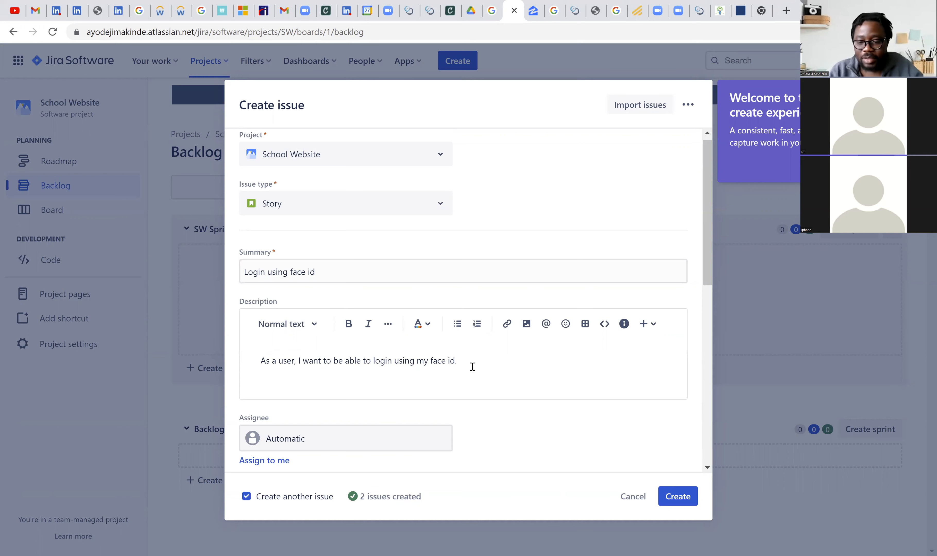
# - Add an "AC" heading after a blank line below the user story, with the criterion "User is able to login using face id." beneath it
pyautogui.press('Return')
pyautogui.press('Return')
pyautogui.write('A')
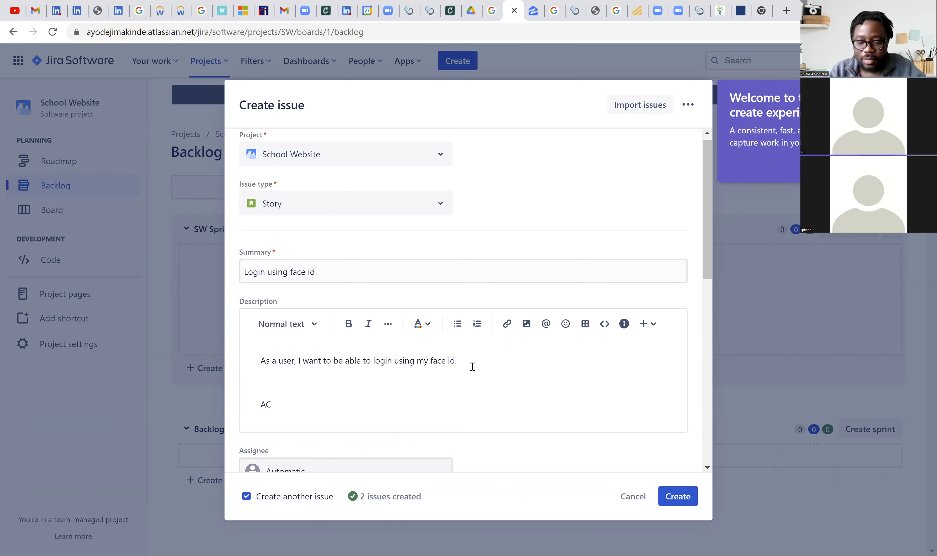
pyautogui.write('C')
pyautogui.press('Return')
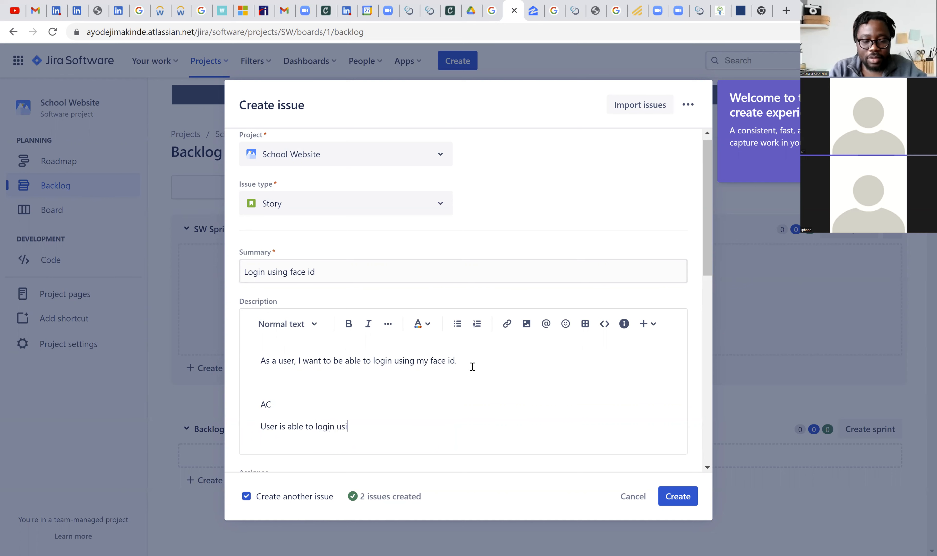
pyautogui.write('face id.')
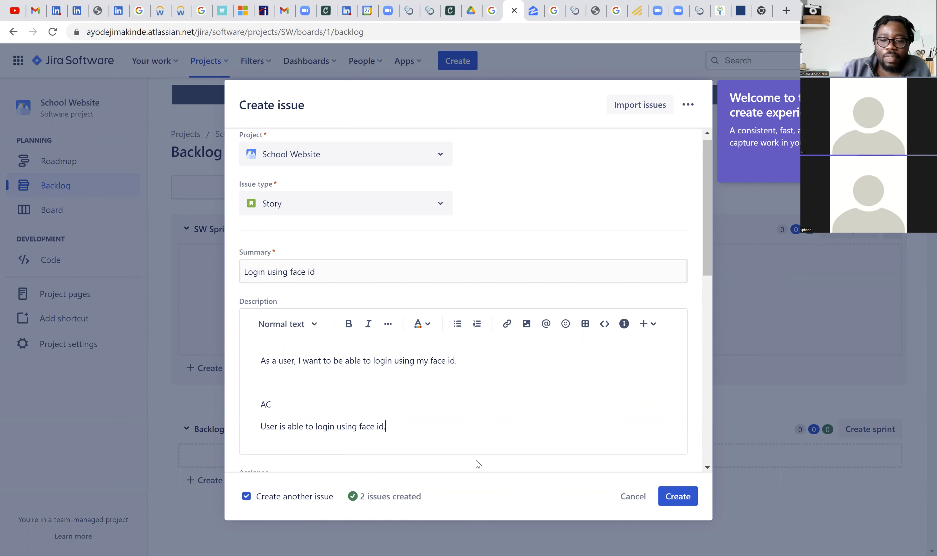
# - Turn off the option to create another issue and create the face id login story
pyautogui.click(250, 497)
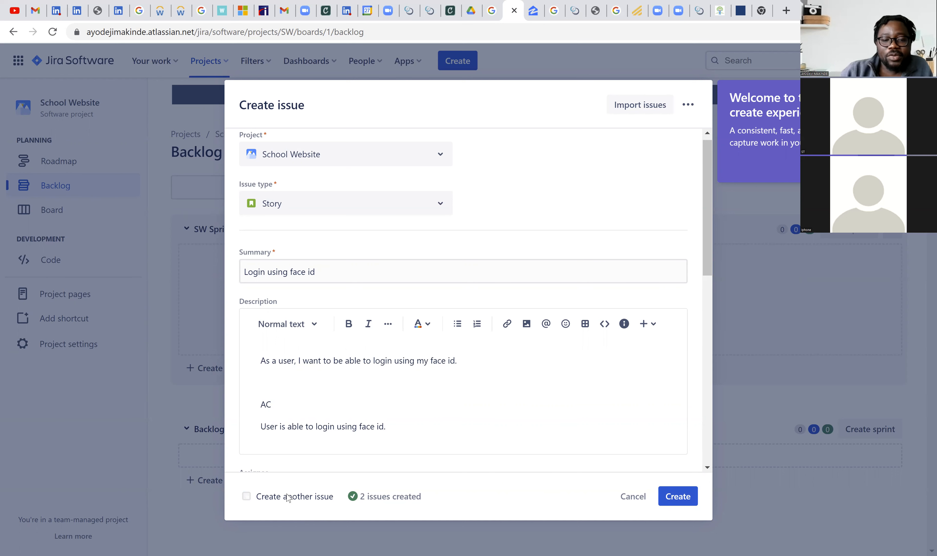
pyautogui.click(247, 497)
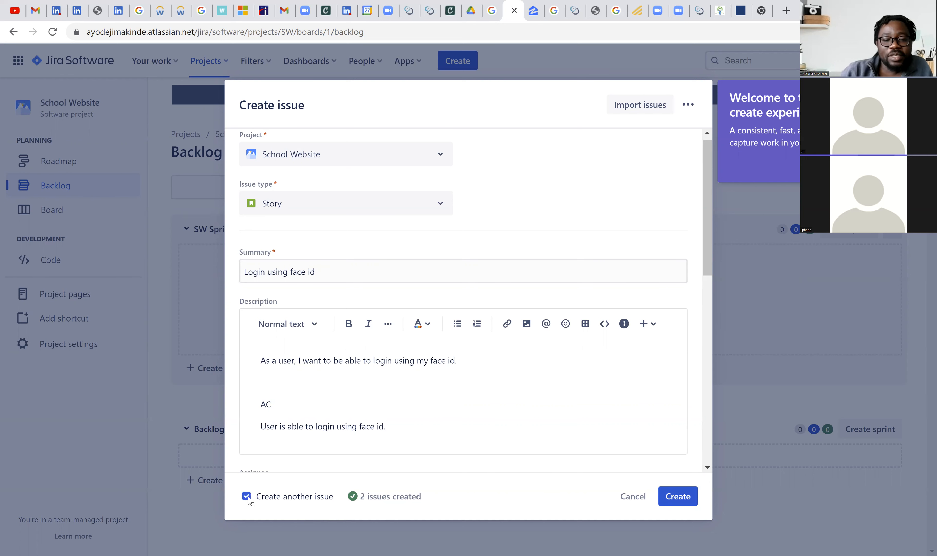
pyautogui.click(247, 497)
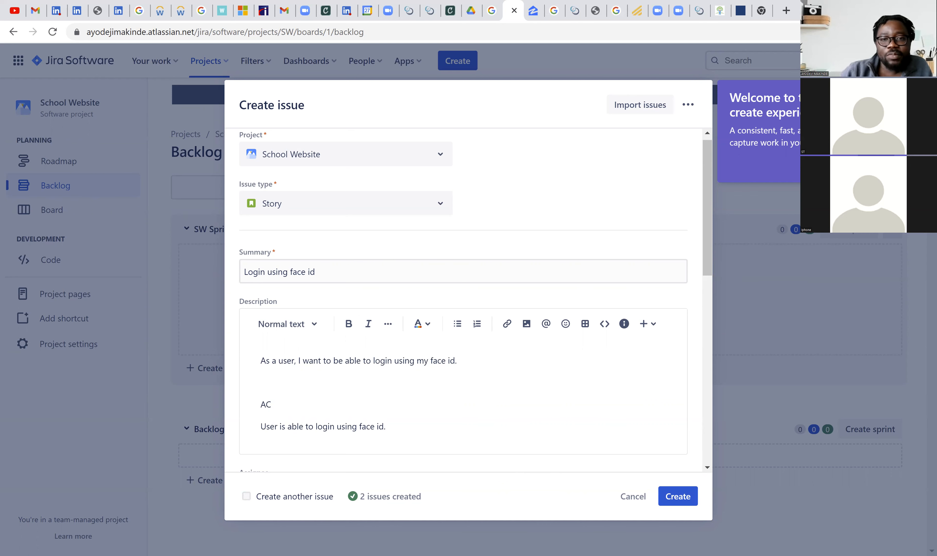
pyautogui.click(669, 492)
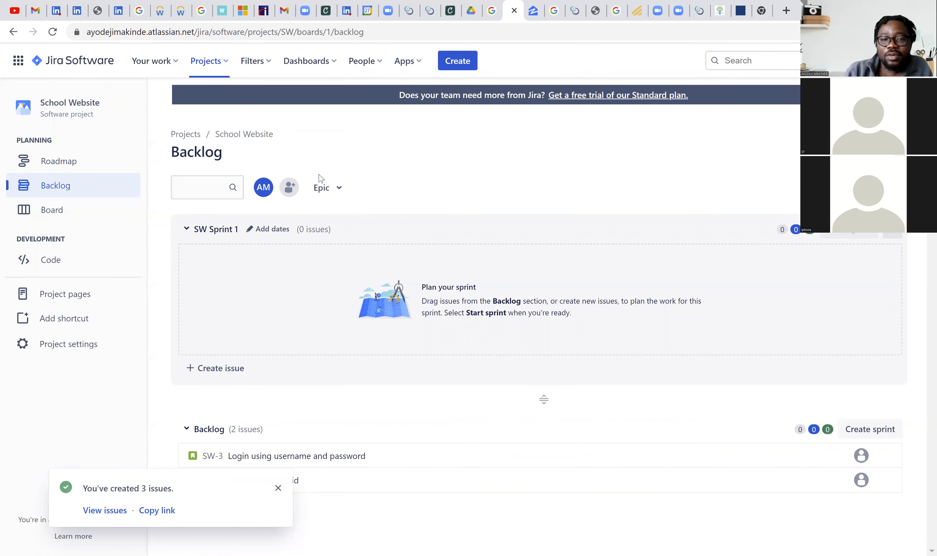
# - Show the Epic panel beside the School Website backlog
pyautogui.click(336, 193)
pyautogui.click(334, 269)
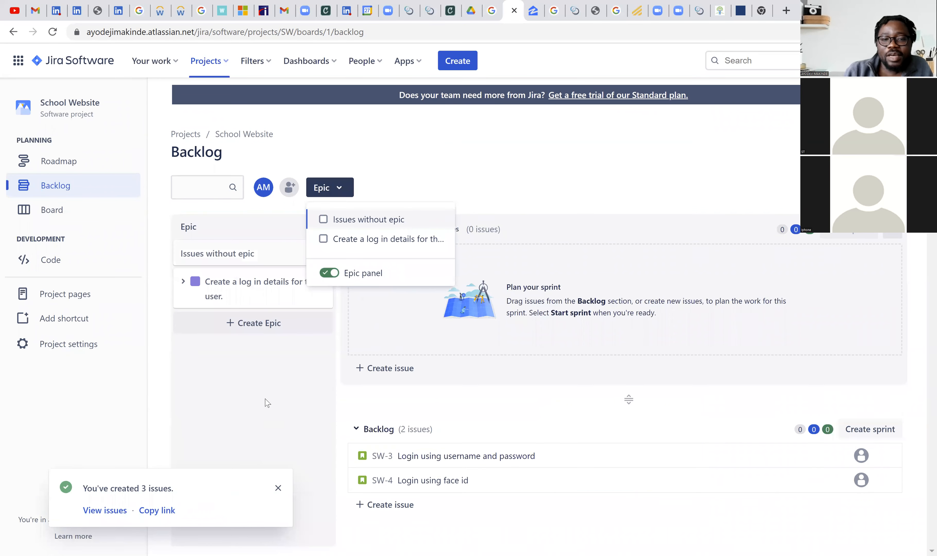
pyautogui.click(330, 273)
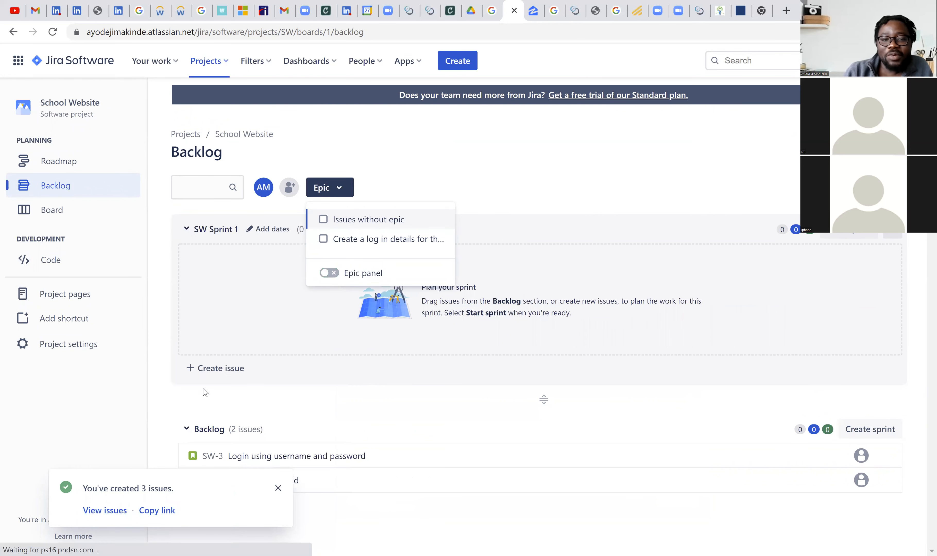
pyautogui.click(329, 272)
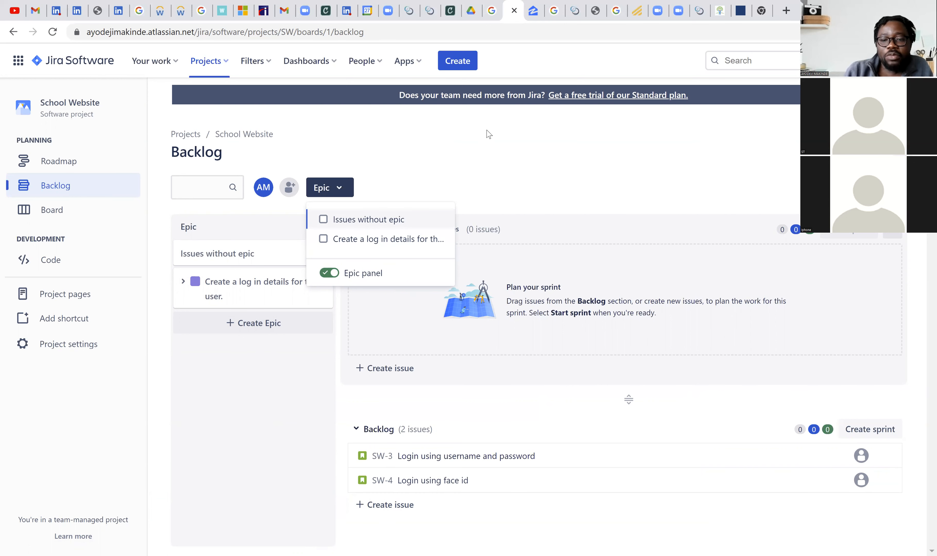
pyautogui.click(298, 343)
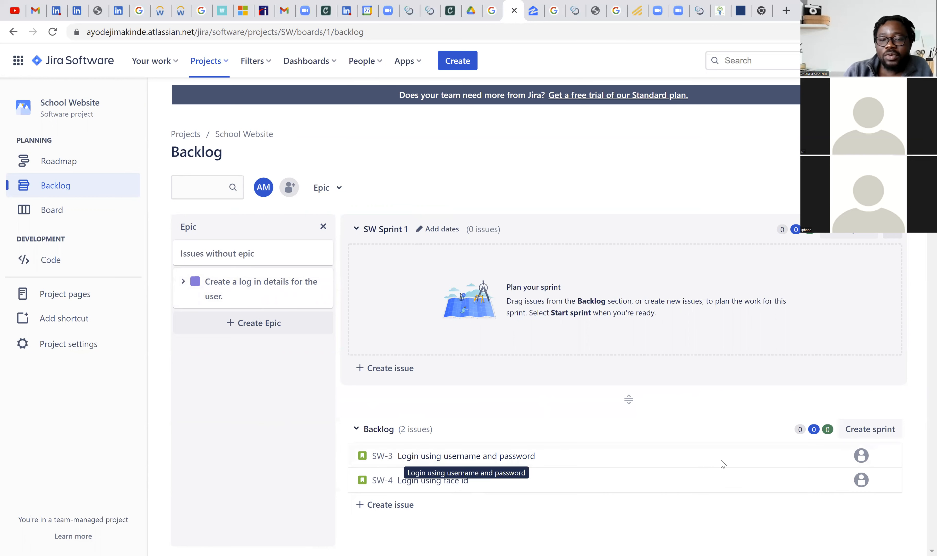
# - Open the "Login using username and password" story and examine its description, detail fields and available actions
pyautogui.click(473, 459)
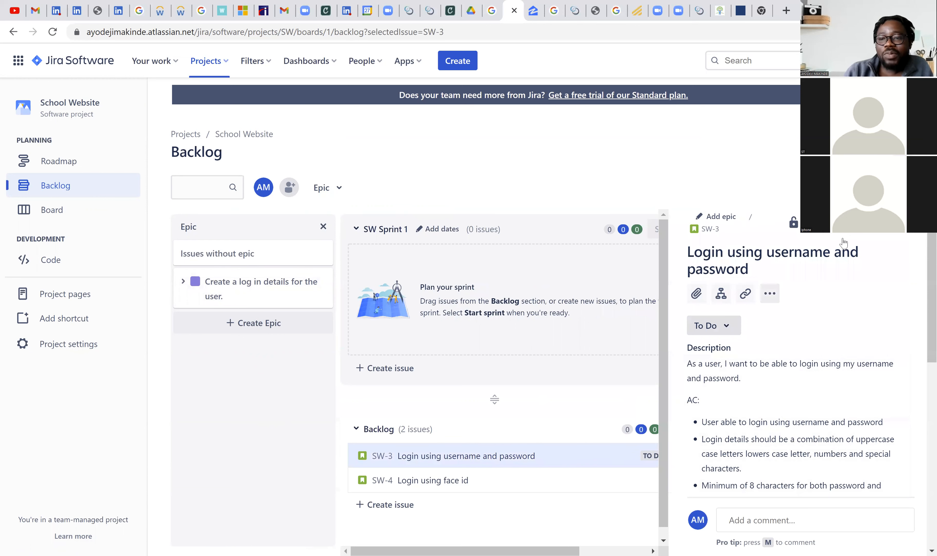
pyautogui.scroll(-8, 781, 338)
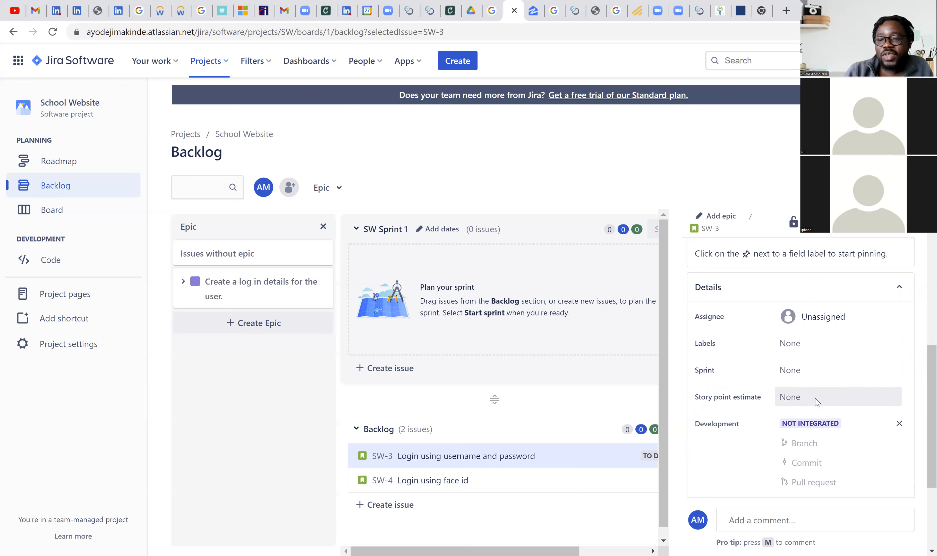
pyautogui.scroll(-3, 774, 398)
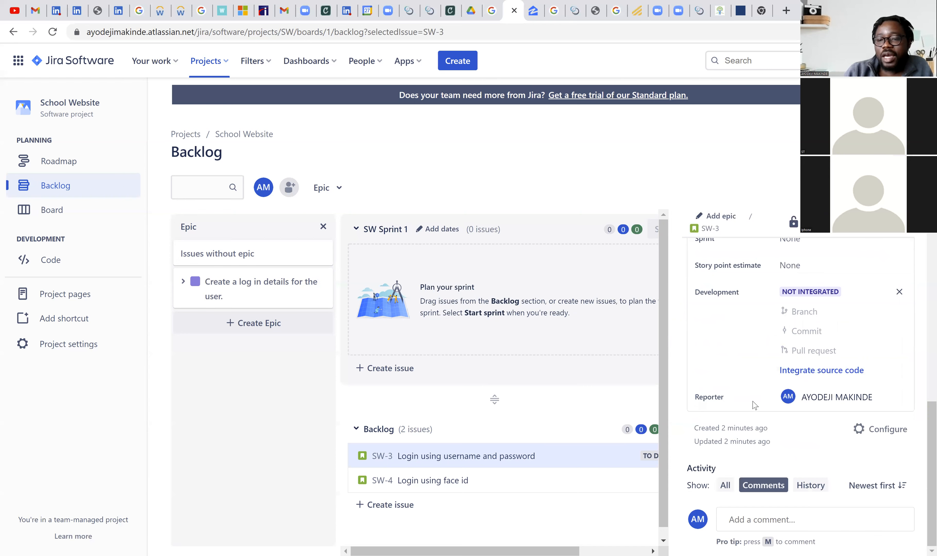
pyautogui.scroll(5, 754, 403)
pyautogui.scroll(5, 755, 403)
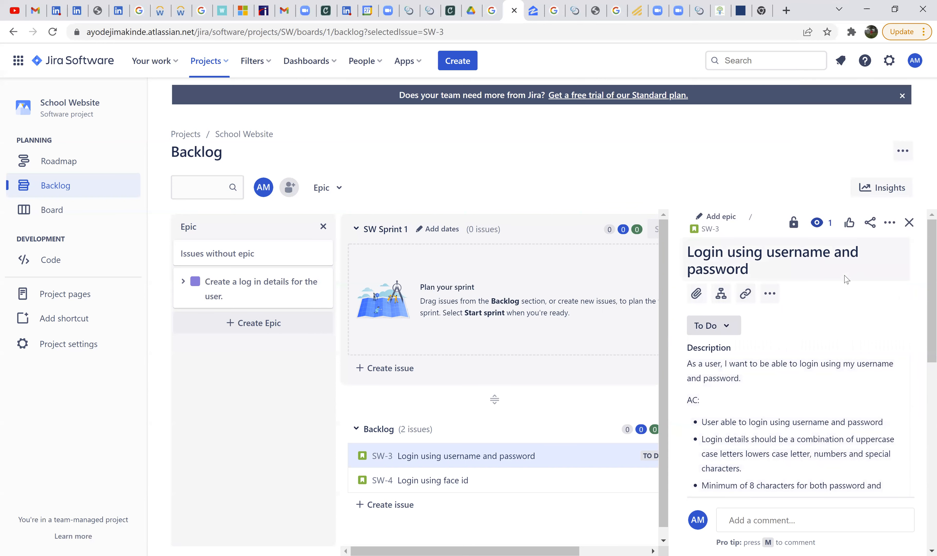
pyautogui.scroll(-3, 843, 349)
pyautogui.scroll(-8, 842, 346)
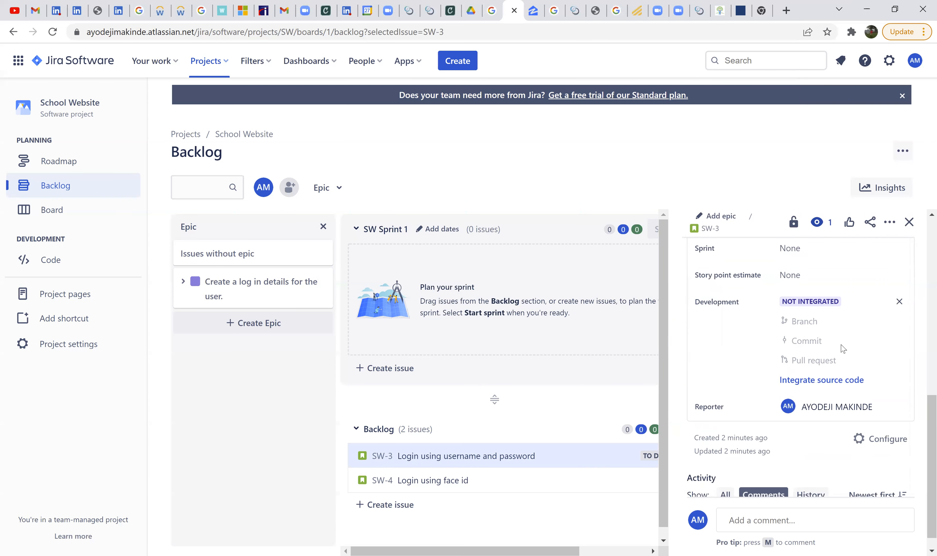
pyautogui.scroll(-1, 843, 350)
pyautogui.scroll(10, 841, 397)
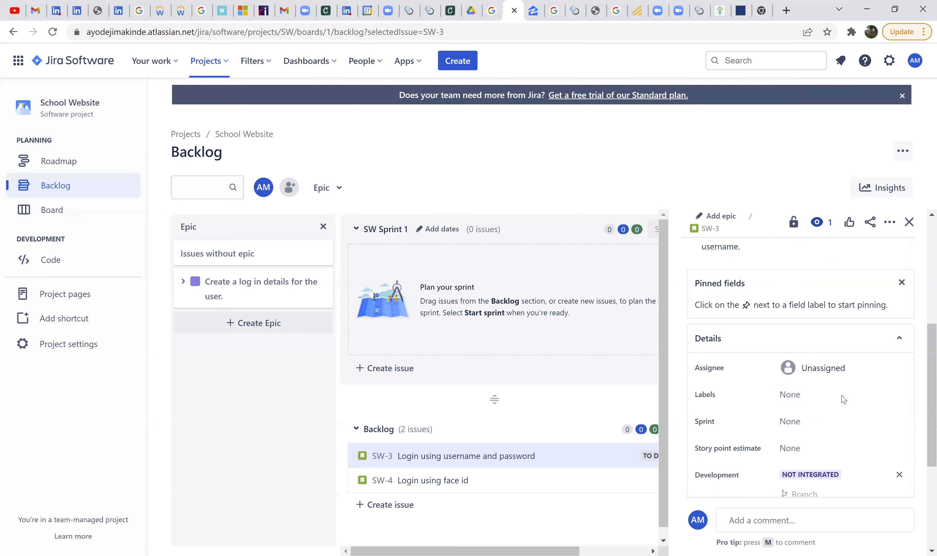
pyautogui.scroll(3, 842, 399)
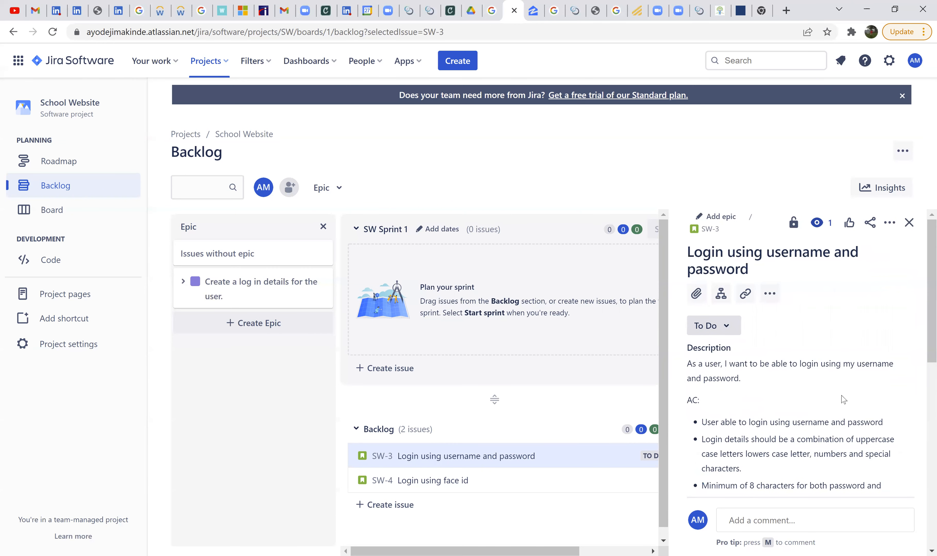
pyautogui.click(777, 302)
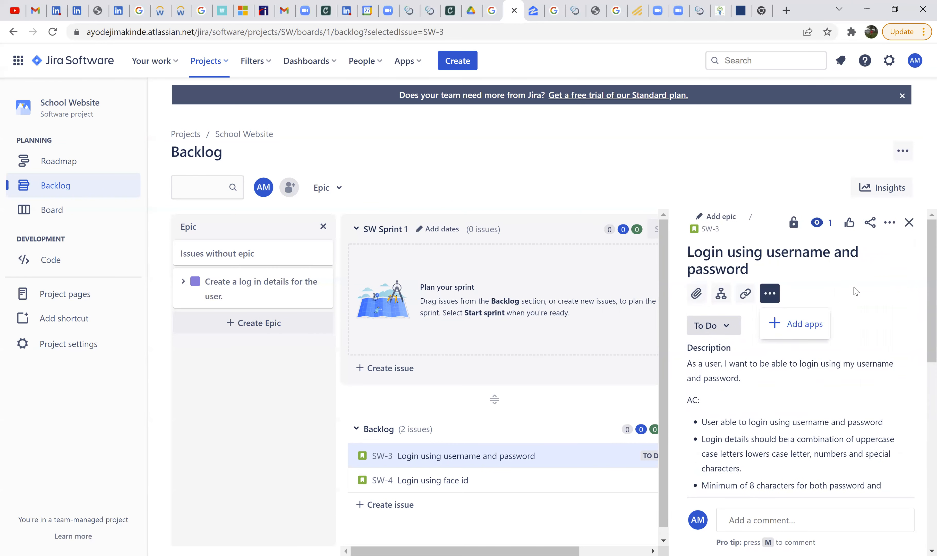
pyautogui.click(885, 227)
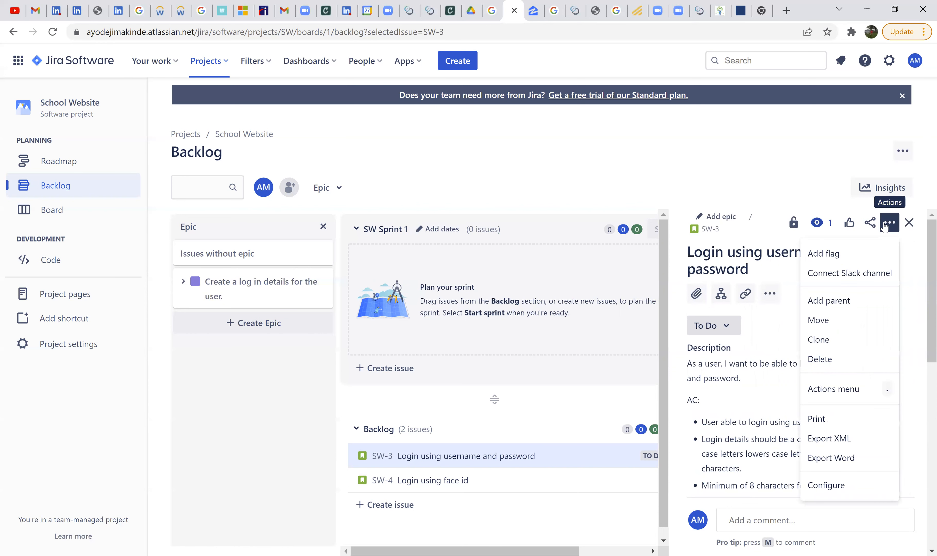
pyautogui.click(888, 224)
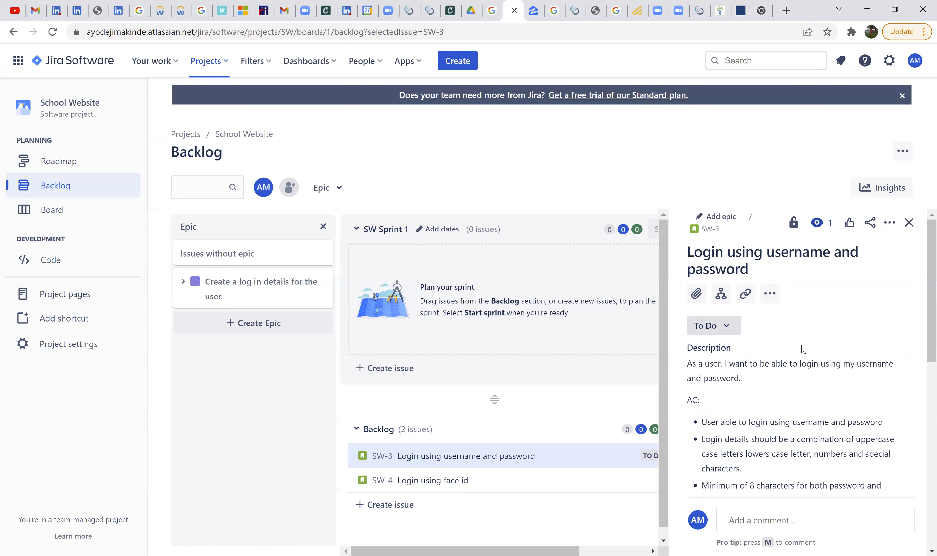
# - Add the username-and-password story to the epic "Create a log in details for the user." and close the story's details
pyautogui.click(727, 217)
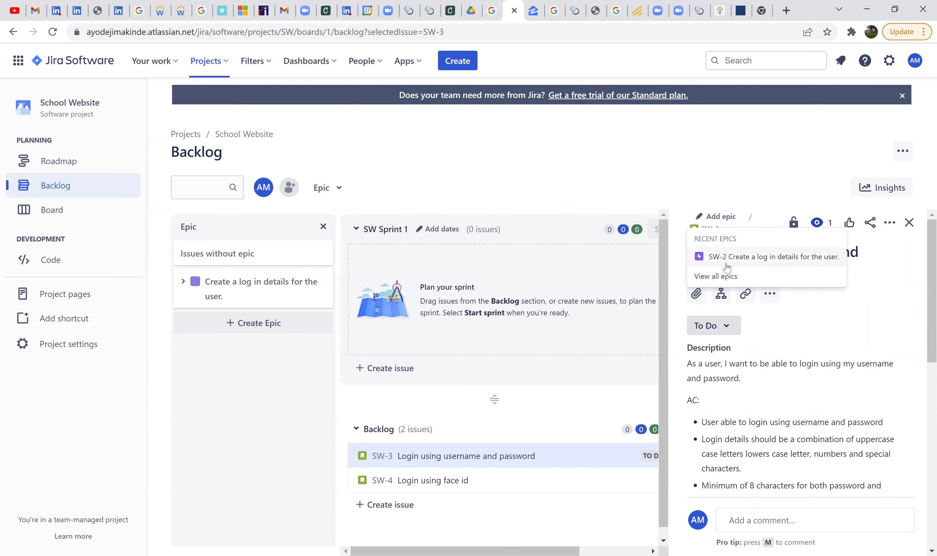
pyautogui.click(727, 278)
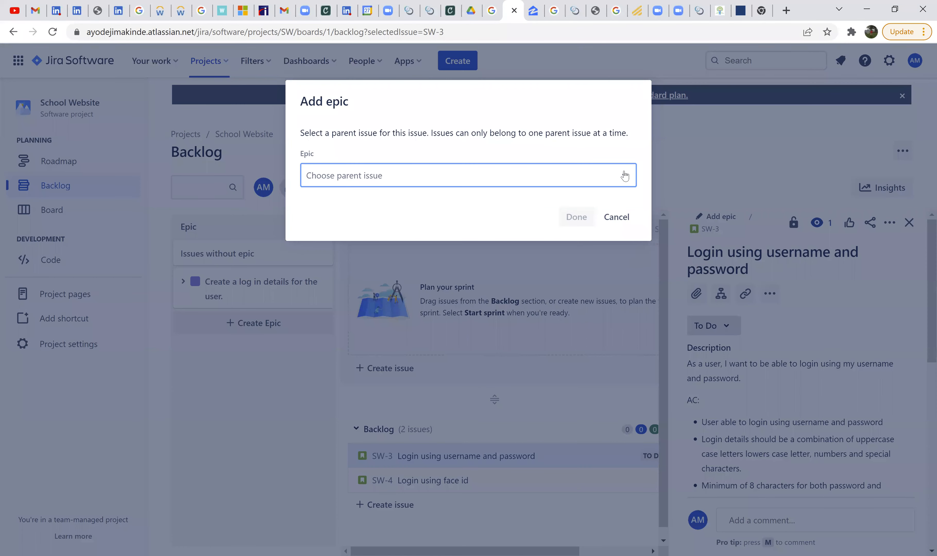
pyautogui.click(623, 173)
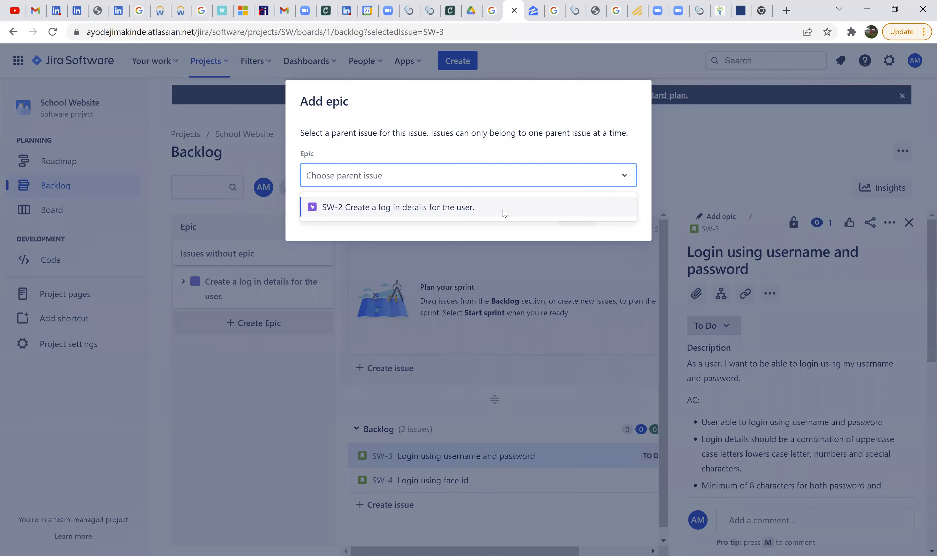
pyautogui.click(505, 213)
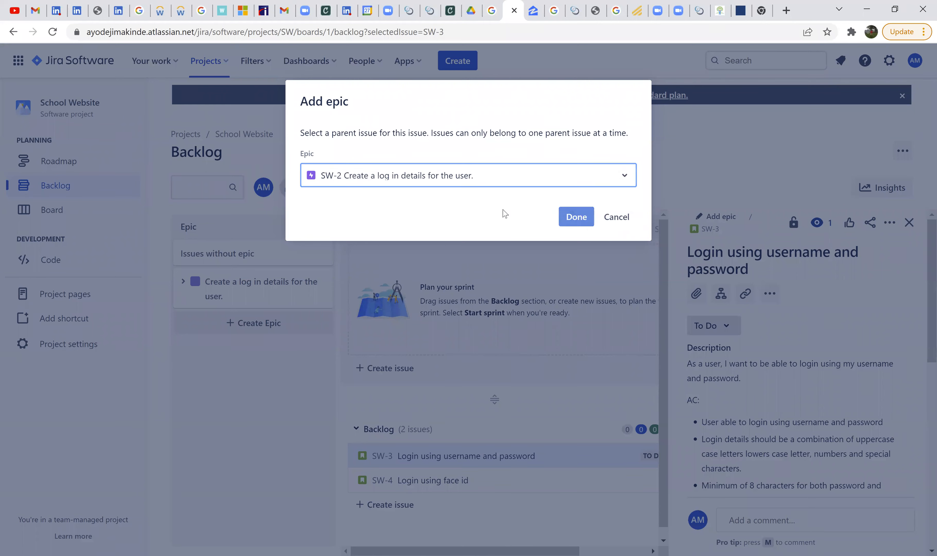
pyautogui.click(571, 217)
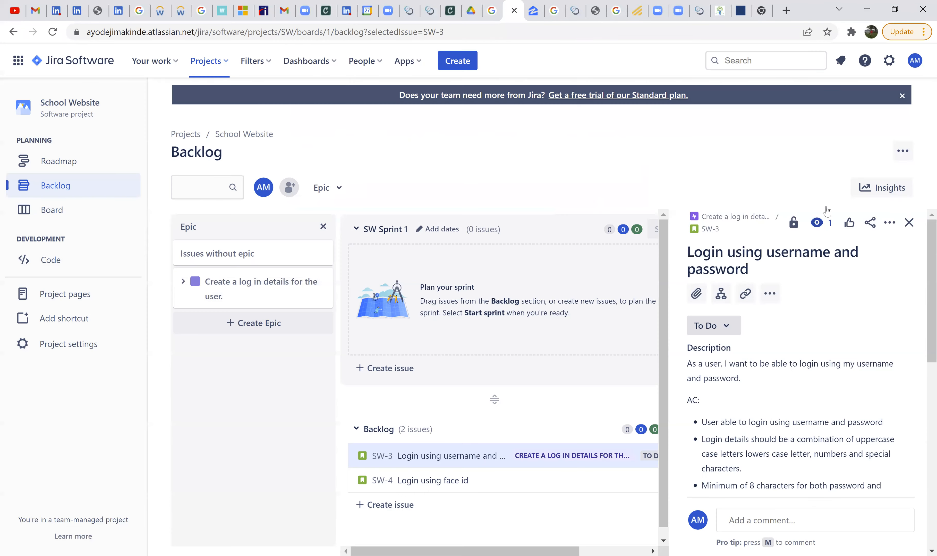
pyautogui.click(909, 222)
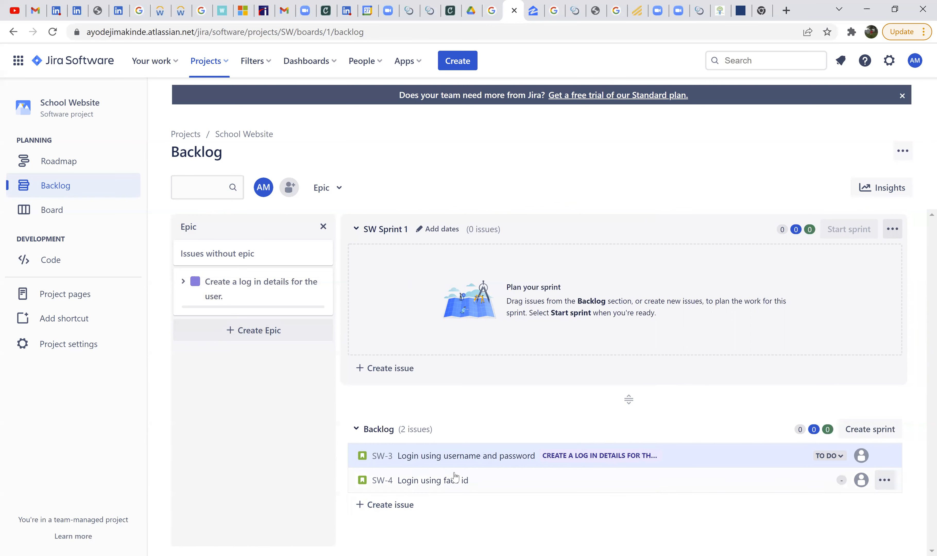
# - Add the "Login using face id" story to the epic "Create a log in details for the user."
pyautogui.click(468, 480)
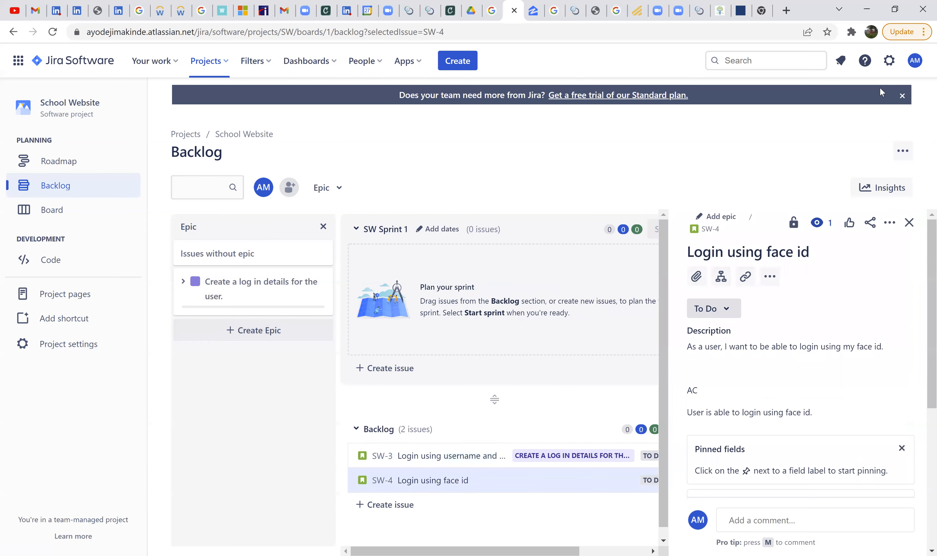
pyautogui.click(734, 219)
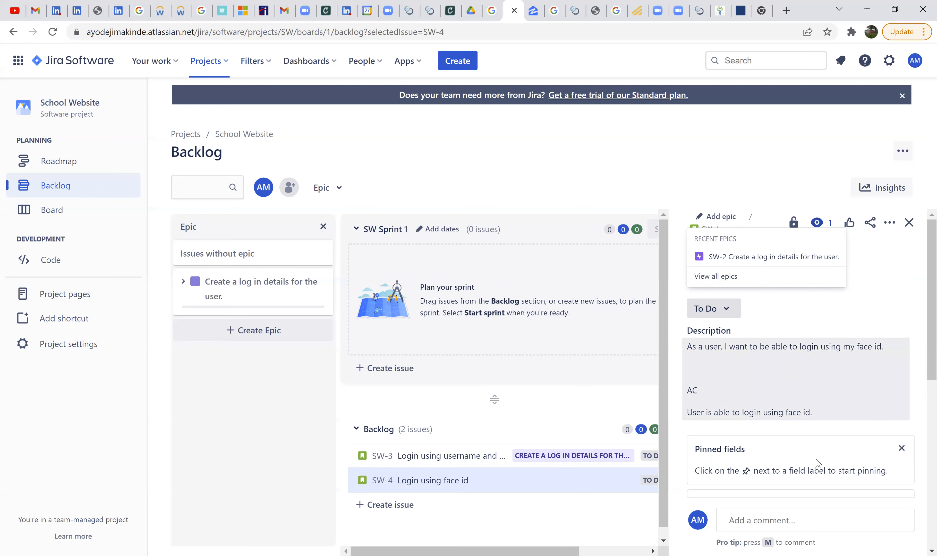
pyautogui.scroll(-5, 836, 457)
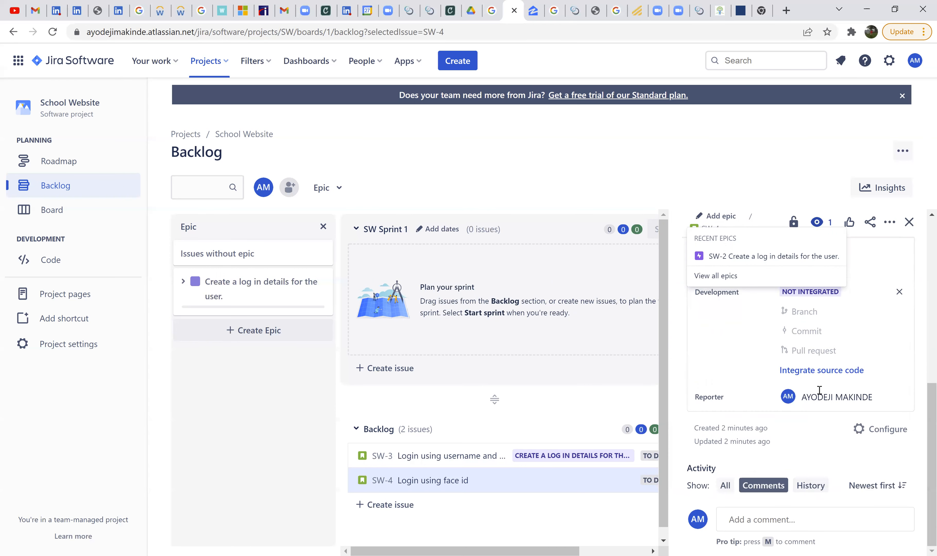
pyautogui.scroll(5, 845, 395)
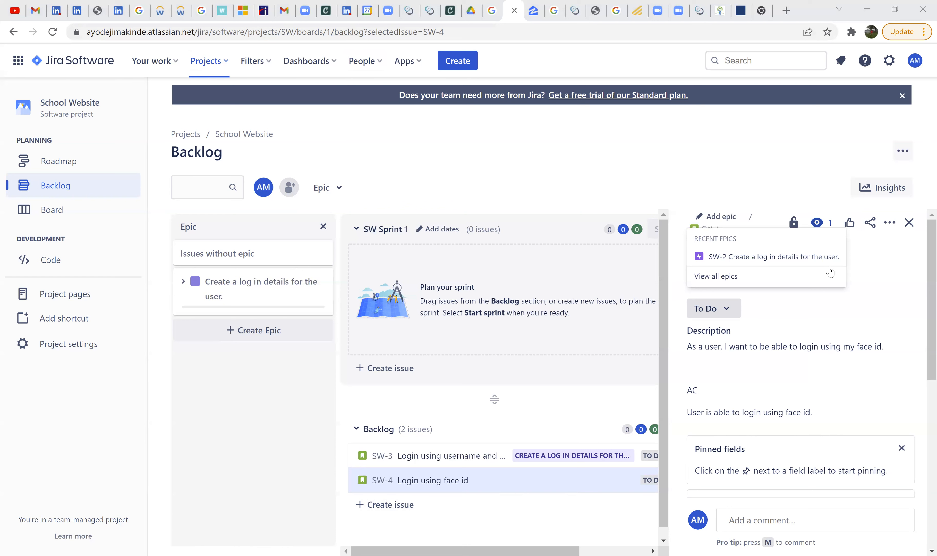
pyautogui.click(779, 258)
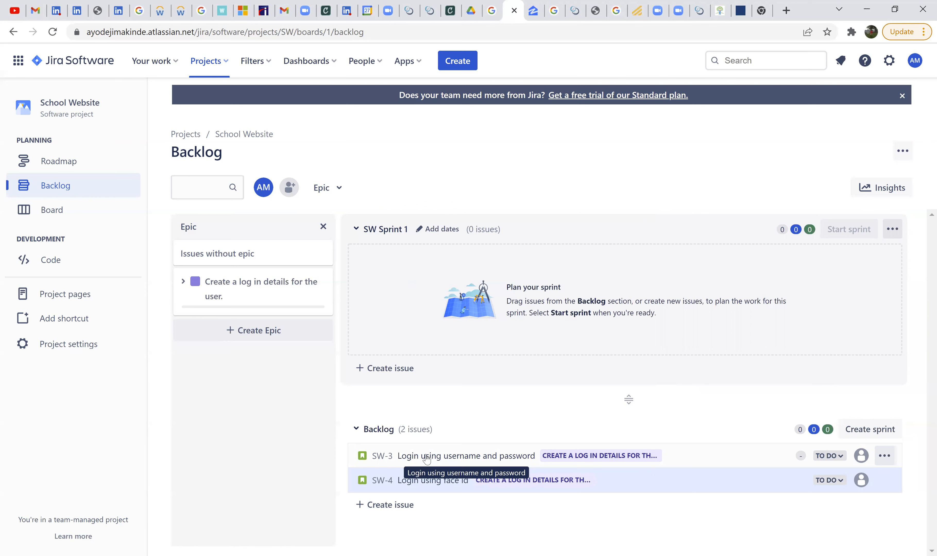
# - Review the two login stories, opening the username-and-password story's description for editing and saving it as is
pyautogui.click(475, 463)
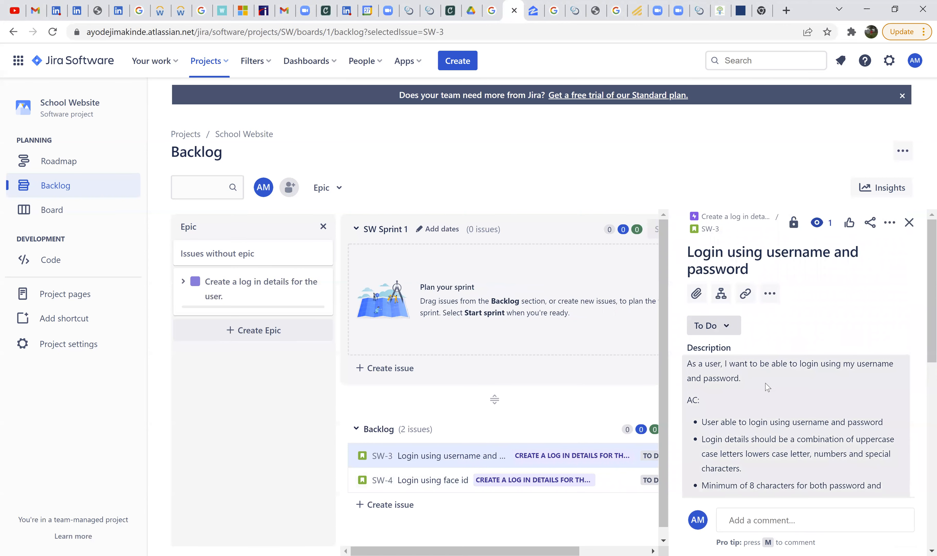
pyautogui.click(438, 491)
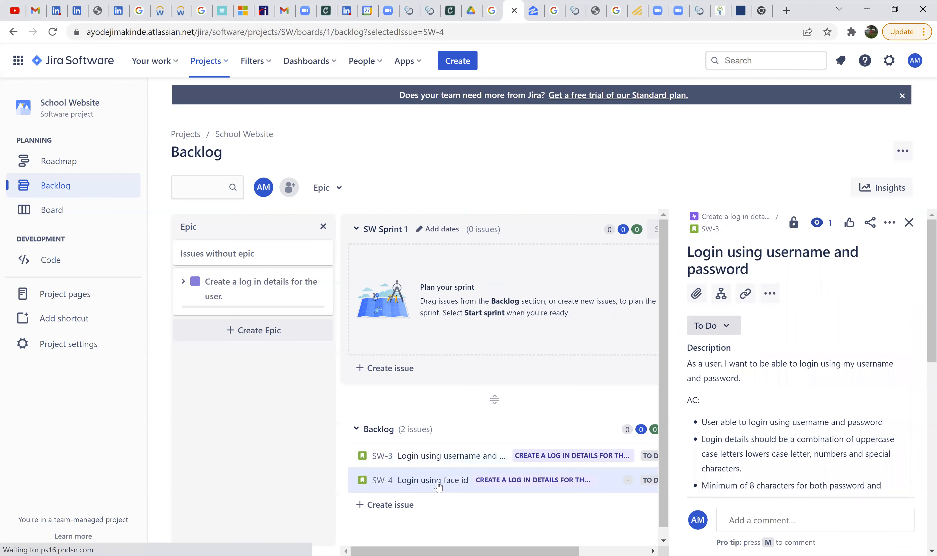
pyautogui.click(451, 465)
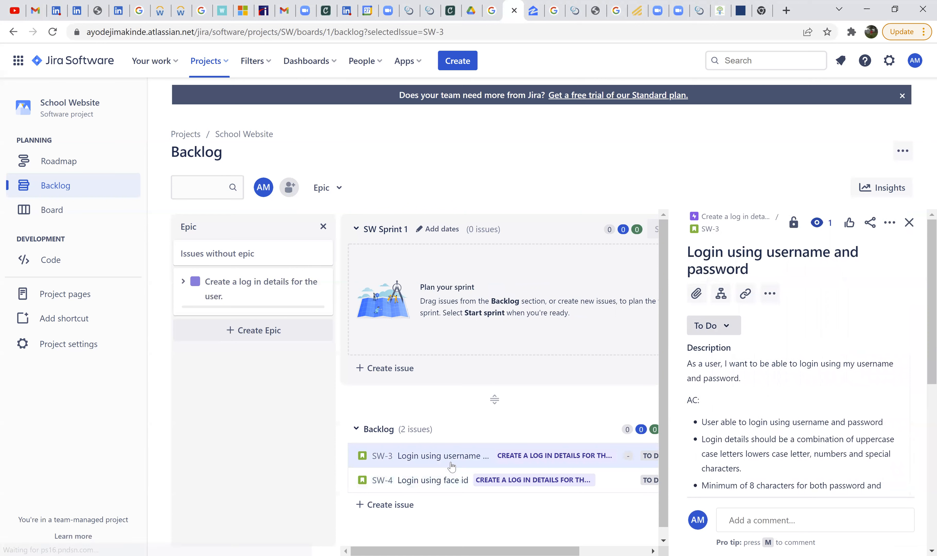
pyautogui.click(765, 390)
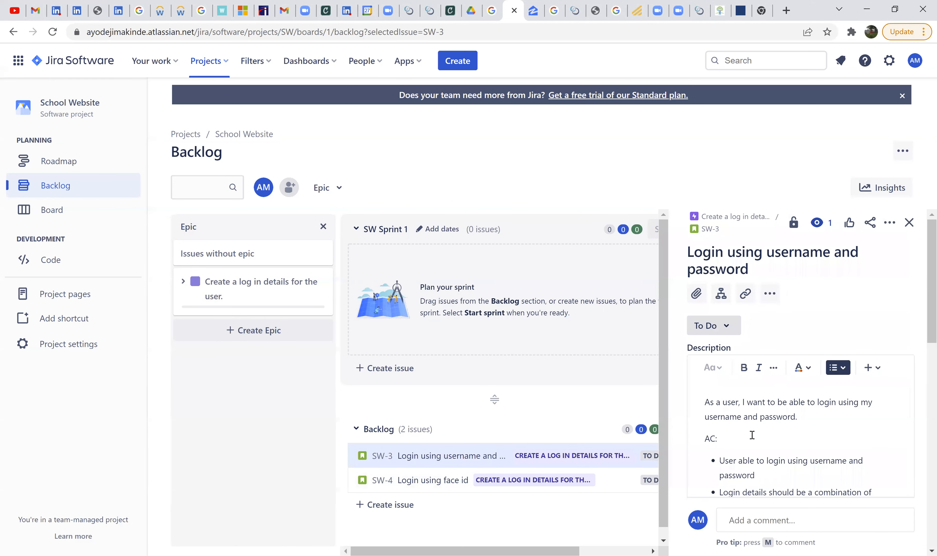
pyautogui.scroll(-6, 778, 460)
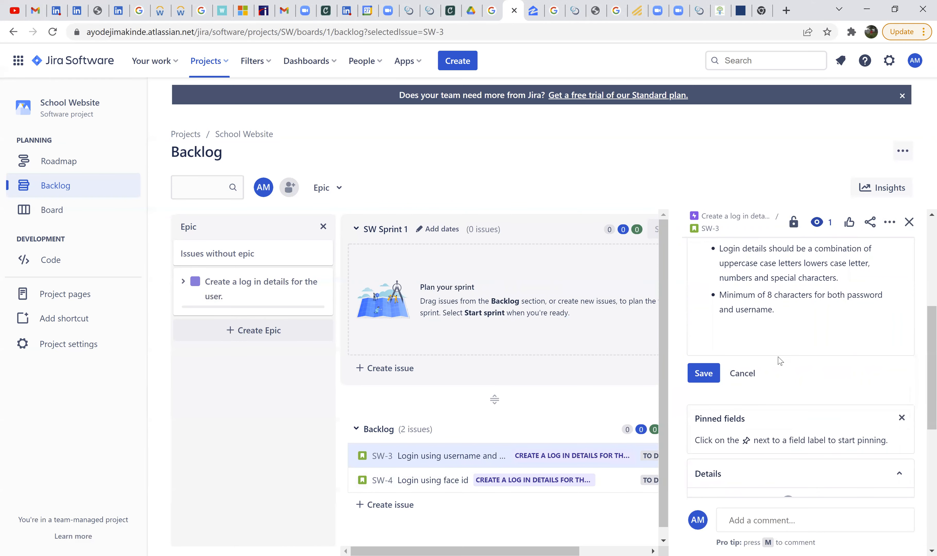
pyautogui.click(703, 374)
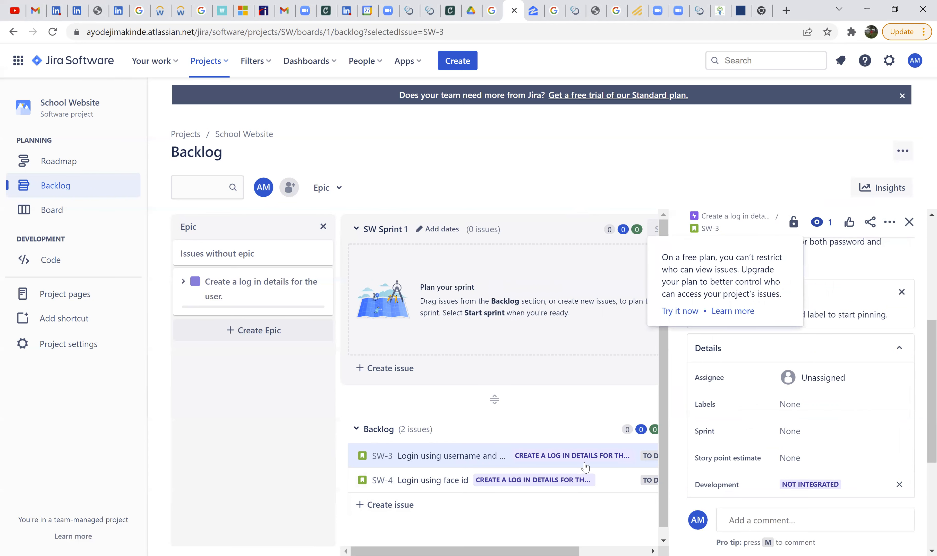
# - Search the web for "scrum poker" in a new browser tab and open the ScrumPoker-online.org site, dismissing its cookie notice
pyautogui.scroll(5, 813, 404)
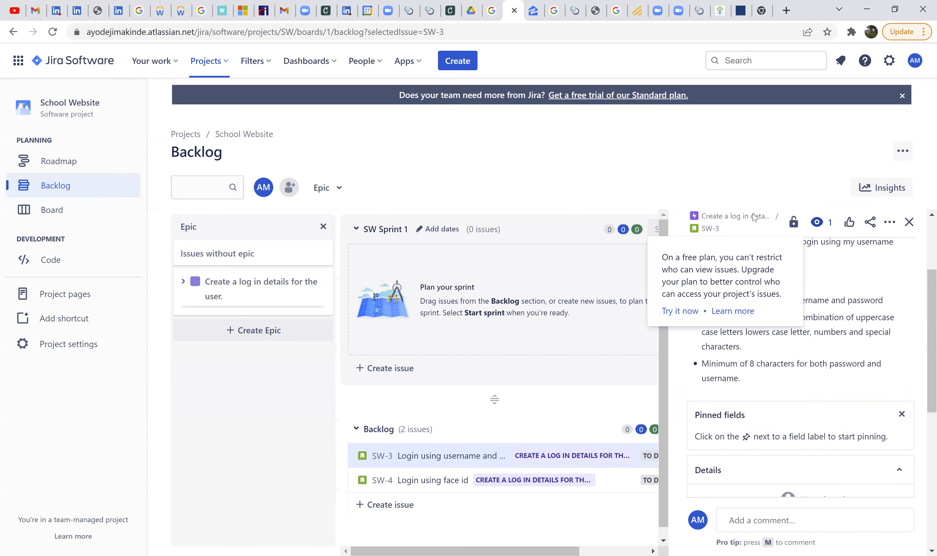
pyautogui.scroll(2, 822, 387)
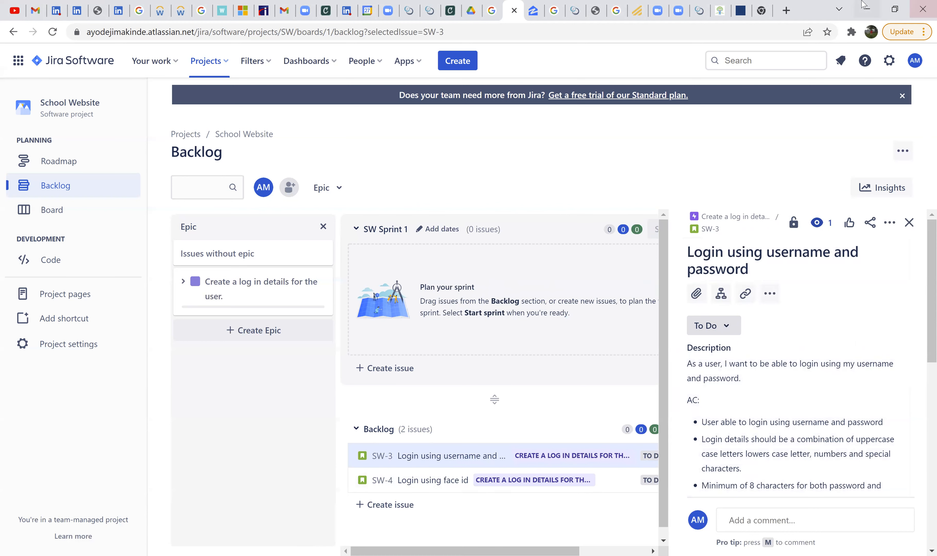
pyautogui.click(786, 15)
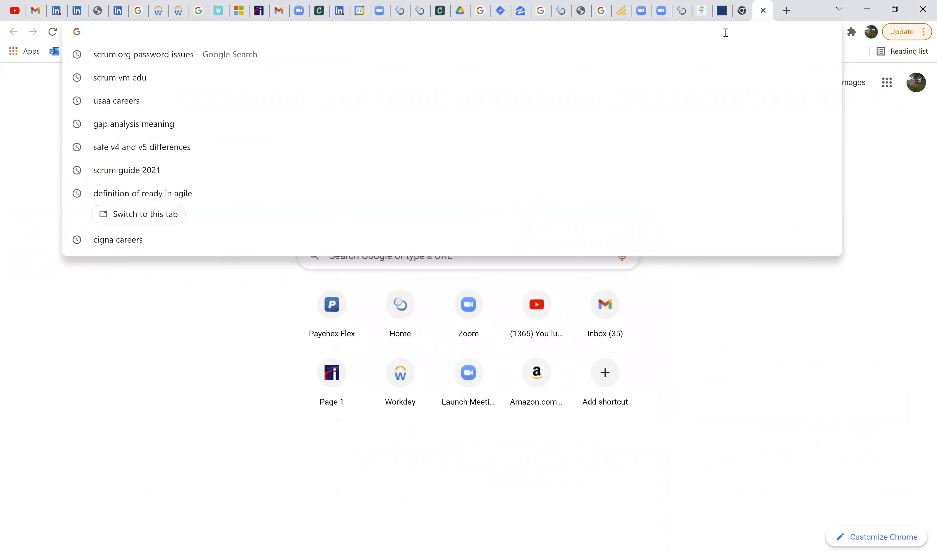
pyautogui.write('scrum p')
pyautogui.write('oker')
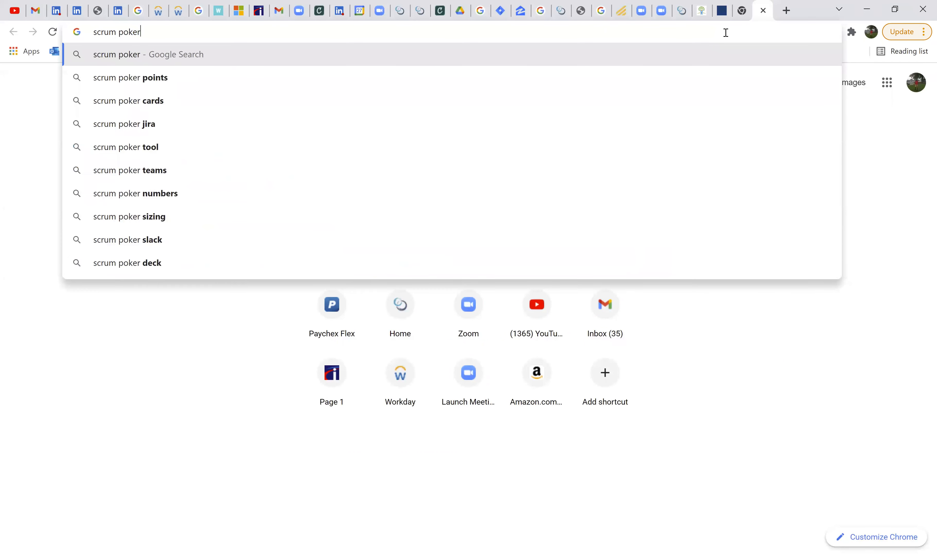
pyautogui.press('Return')
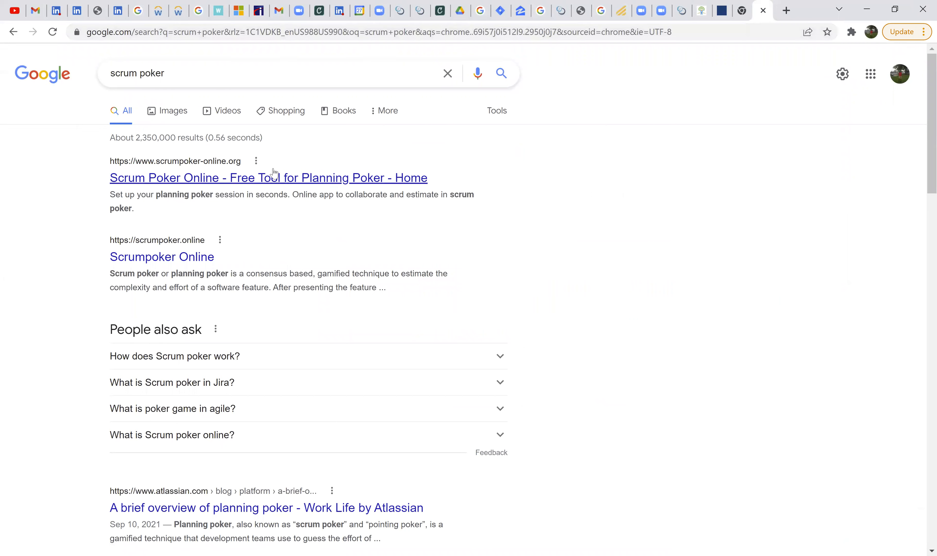
pyautogui.click(275, 185)
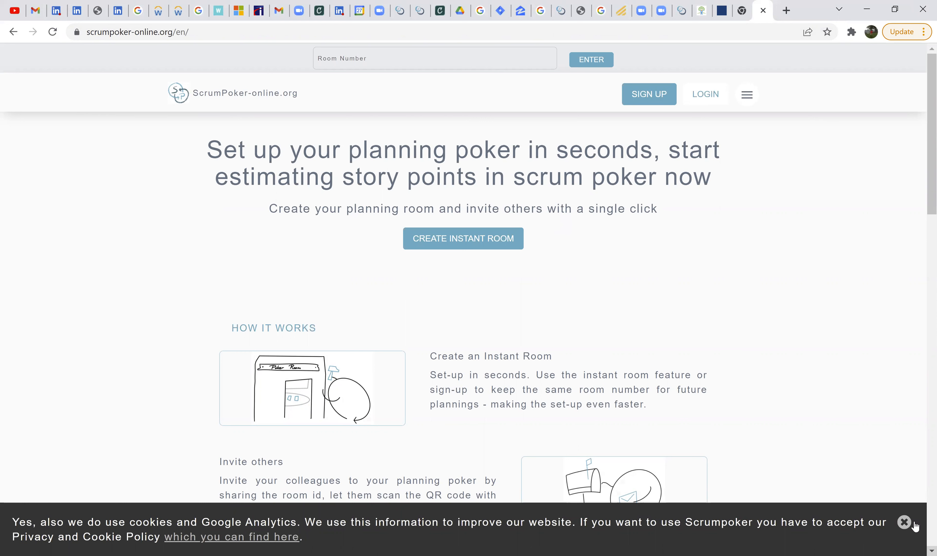
pyautogui.click(904, 523)
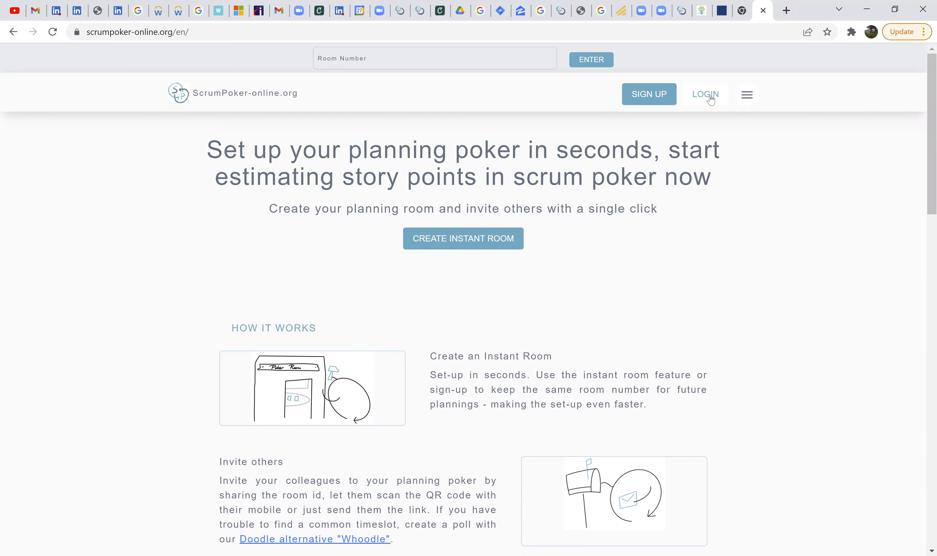
# - Examine the site's login page and the homepage's guidance on story points and estimation, and return to the homepage
pyautogui.click(691, 101)
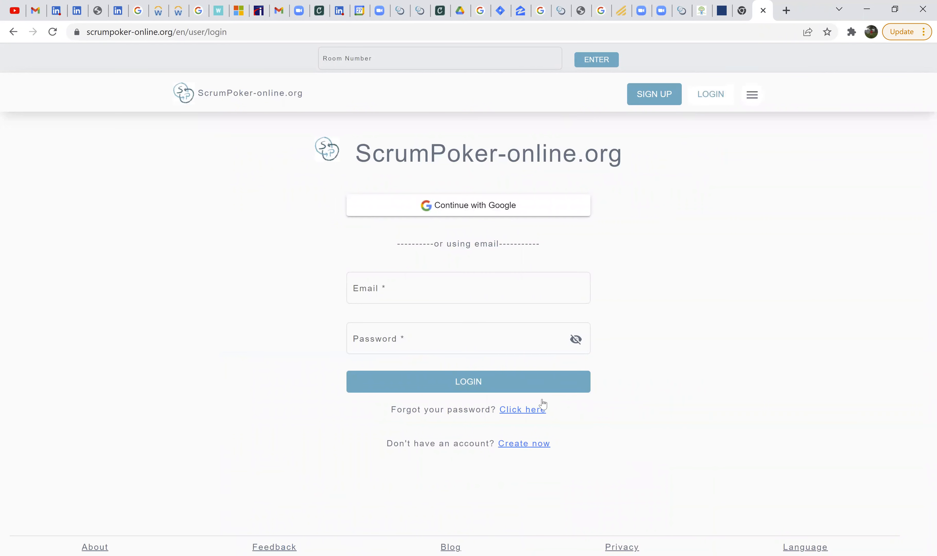
pyautogui.click(513, 59)
pyautogui.click(407, 57)
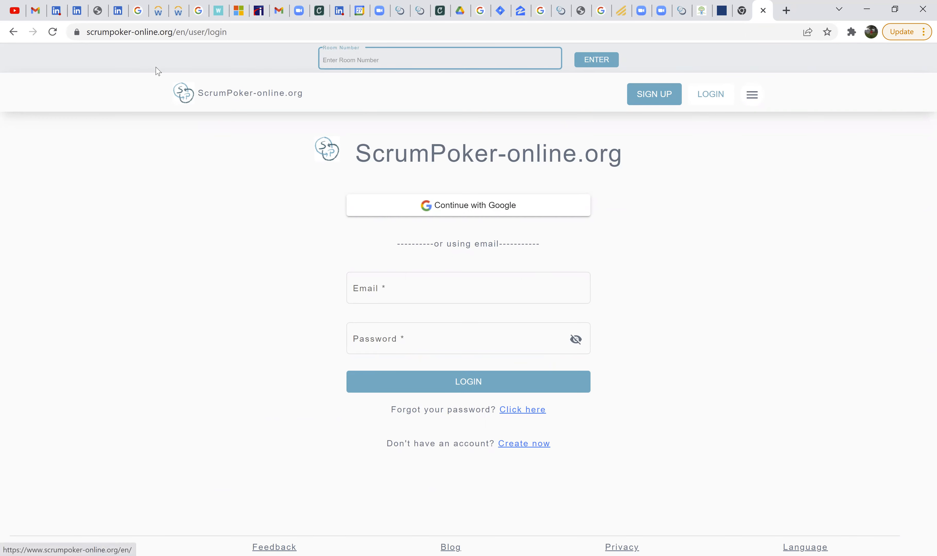
pyautogui.click(14, 32)
pyautogui.scroll(-10, 436, 382)
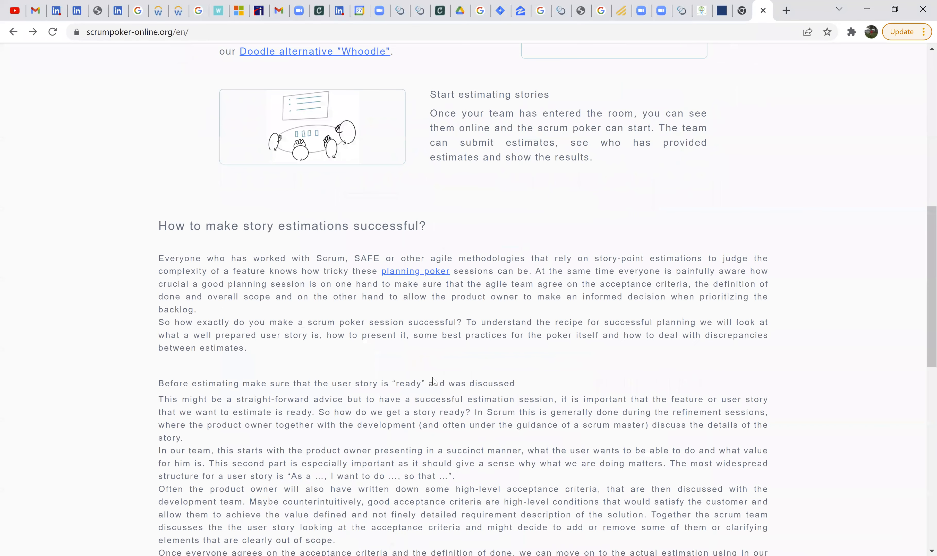
pyautogui.scroll(-10, 436, 374)
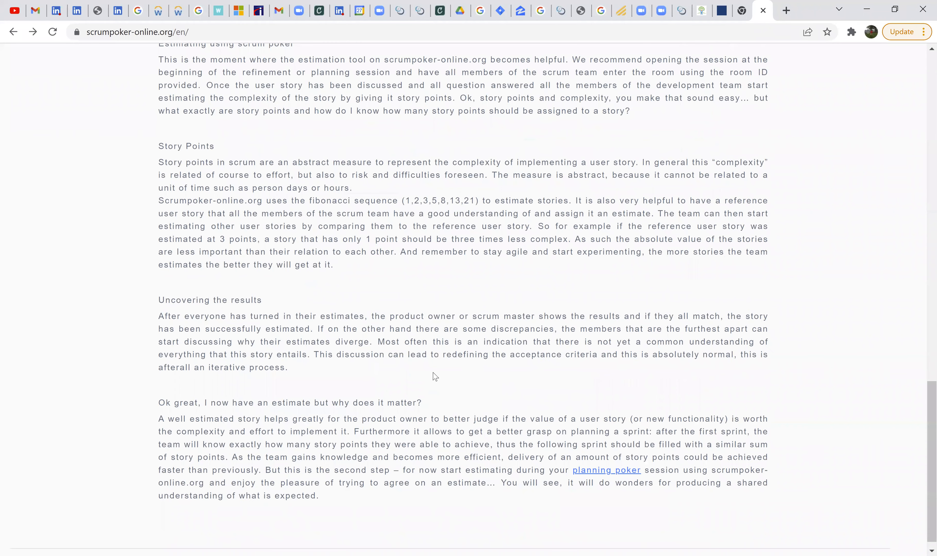
pyautogui.scroll(20, 436, 377)
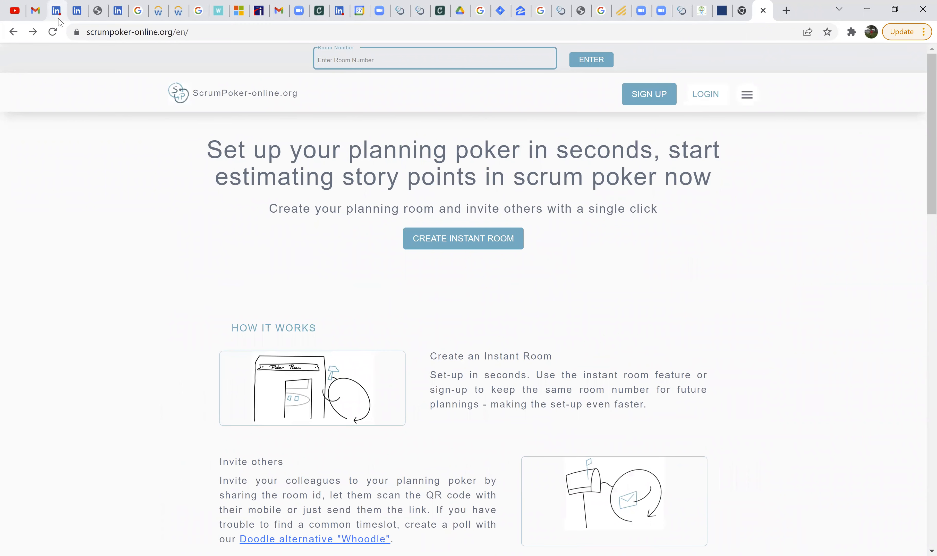
pyautogui.click(702, 94)
pyautogui.click(434, 290)
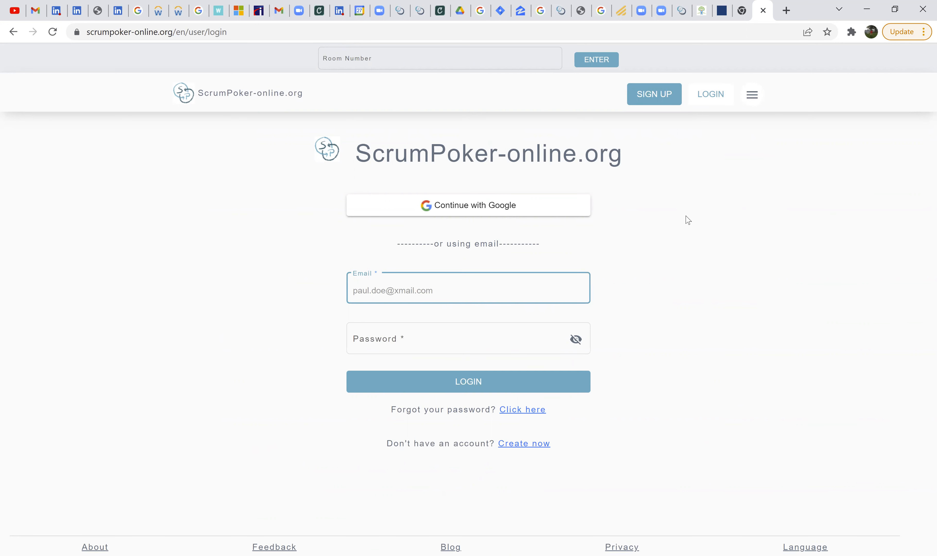
pyautogui.click(14, 32)
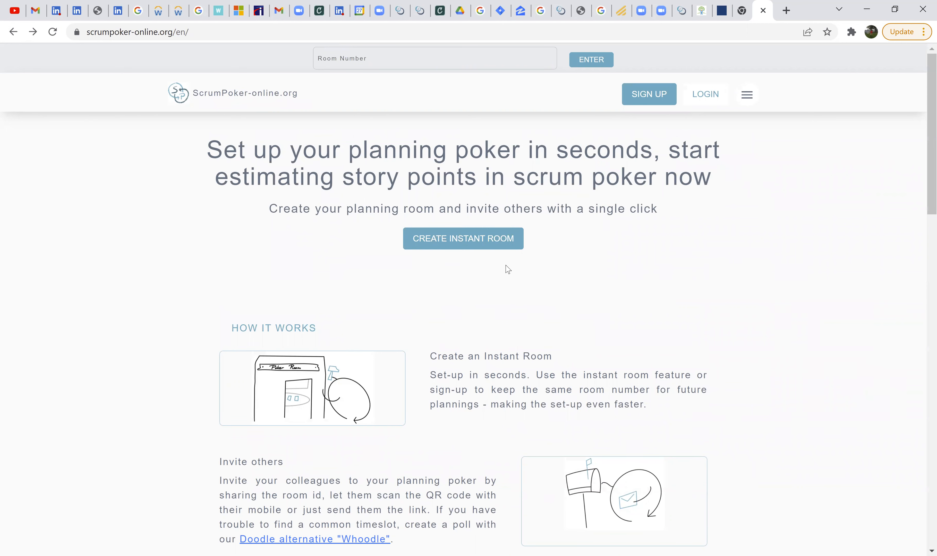
# - Create an instant planning poker room with the host's display name and dismiss the joining instructions
pyautogui.click(497, 235)
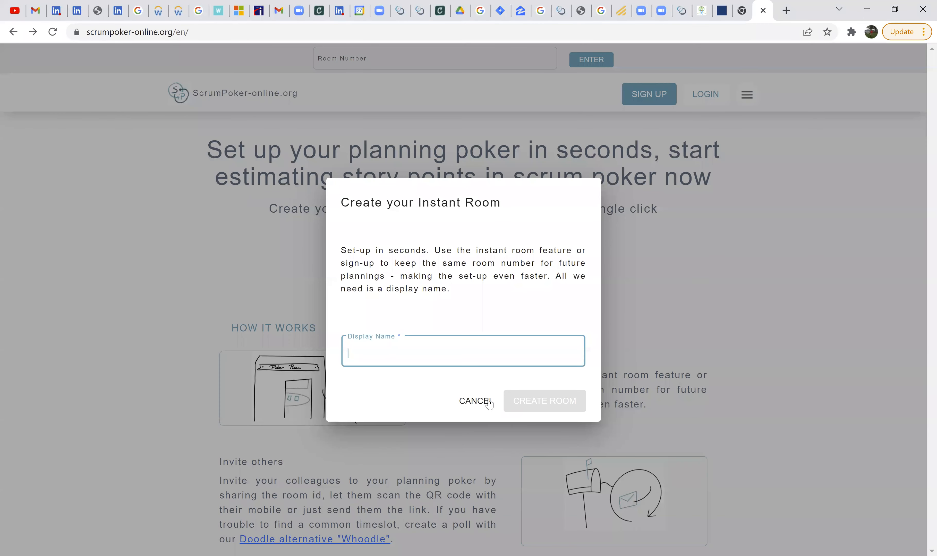
pyautogui.click(477, 349)
pyautogui.write('DJ')
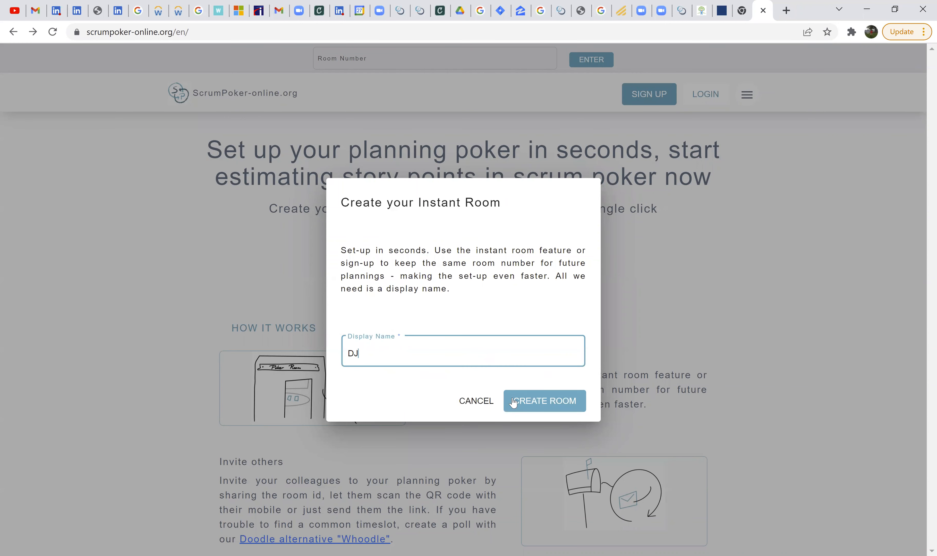
pyautogui.click(514, 402)
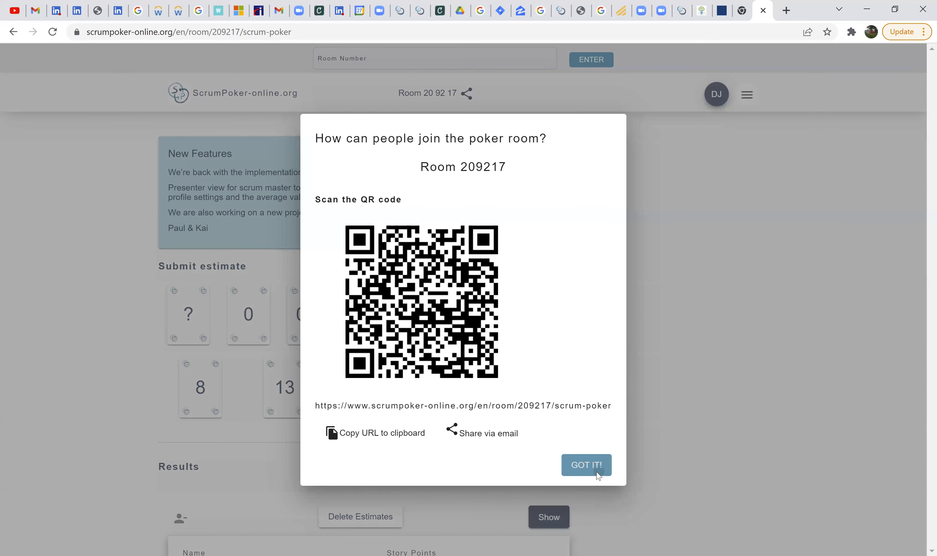
pyautogui.click(598, 472)
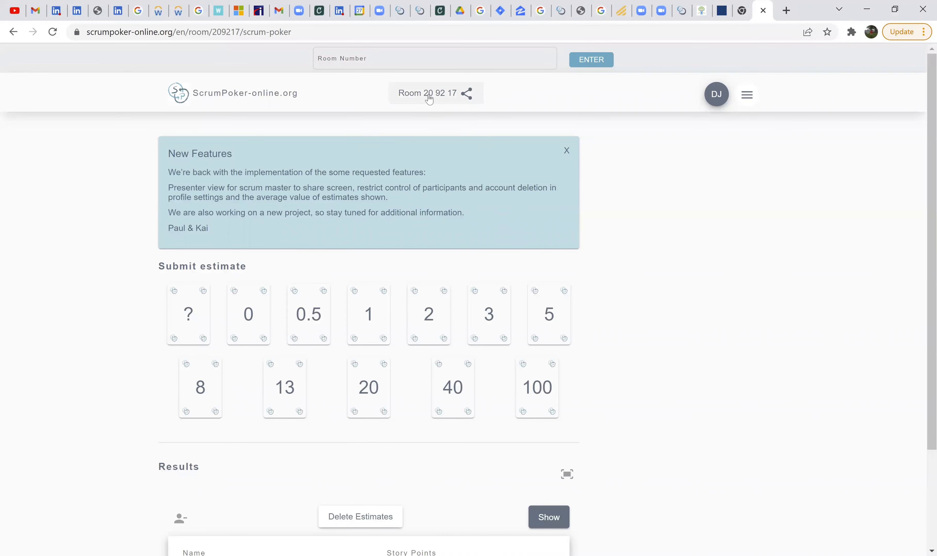
# - Show the poker room's joining details, highlight the room number and close the details
pyautogui.click(429, 99)
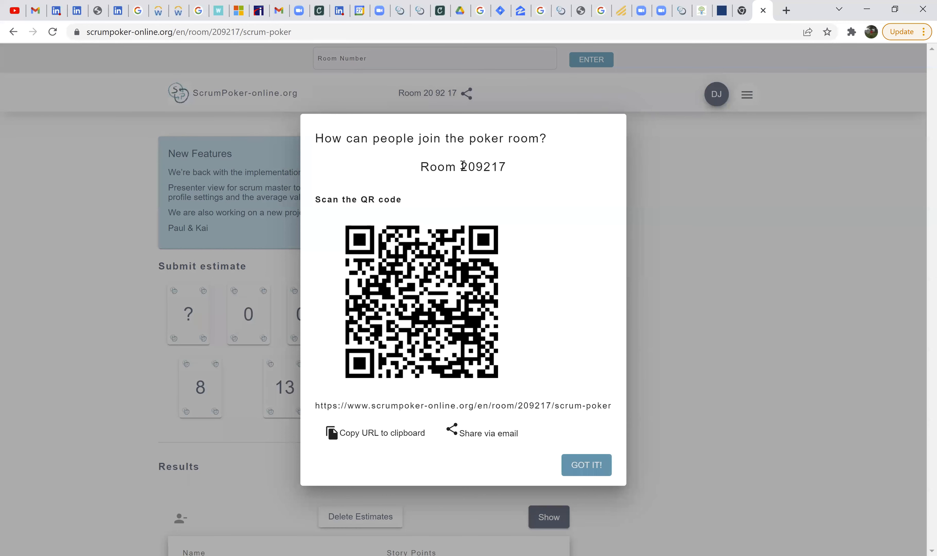
pyautogui.moveTo(462, 166); pyautogui.dragTo(506, 166)
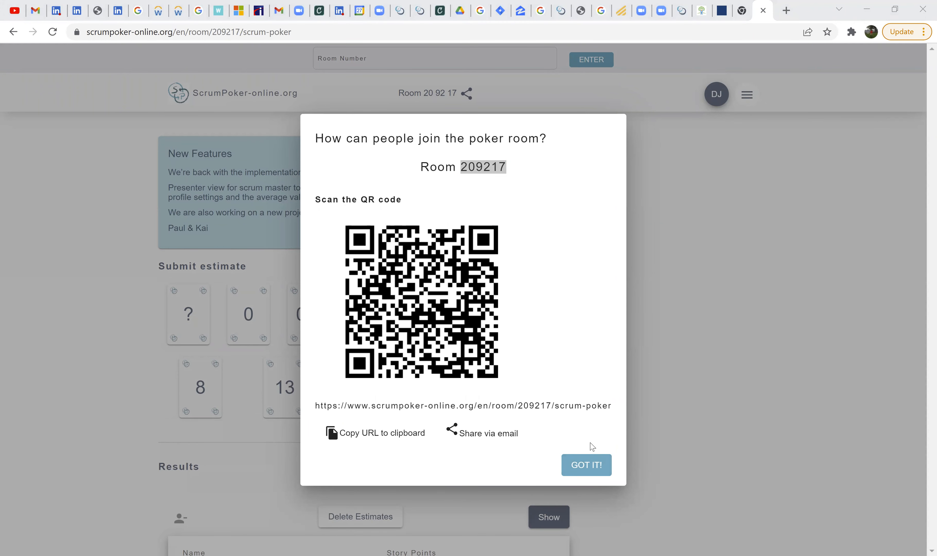
pyautogui.click(589, 462)
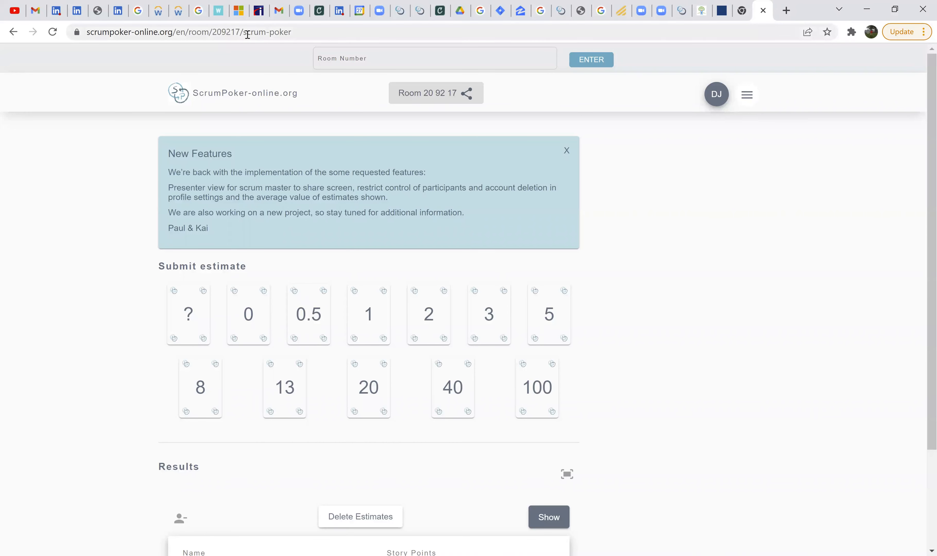
# - Select the poker room's full web address for sharing with the participants
pyautogui.doubleClick(298, 35)
pyautogui.click(299, 33)
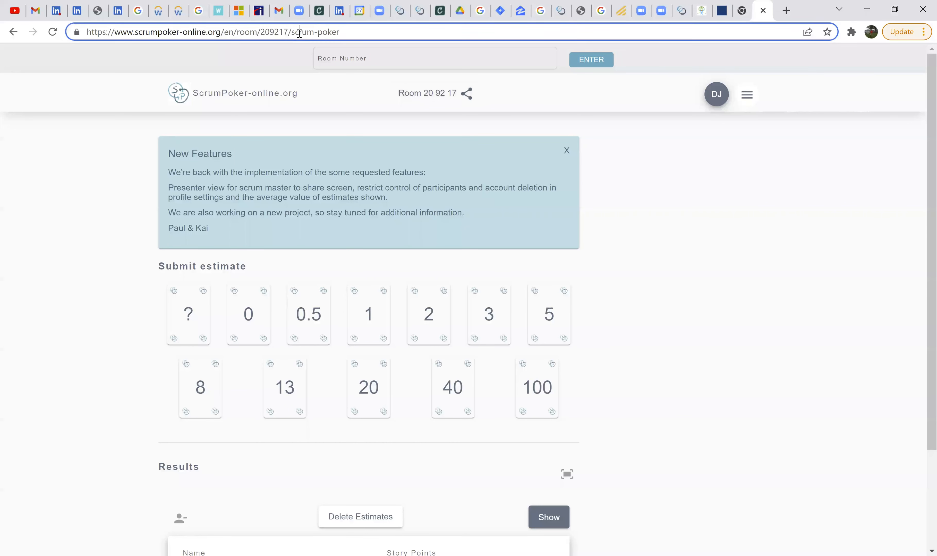
pyautogui.tripleClick(300, 34)
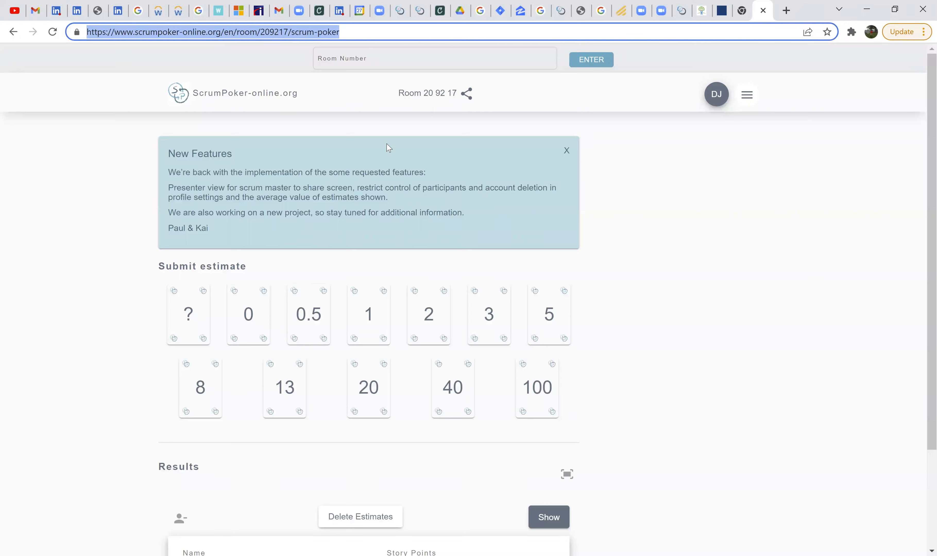
pyautogui.click(386, 144)
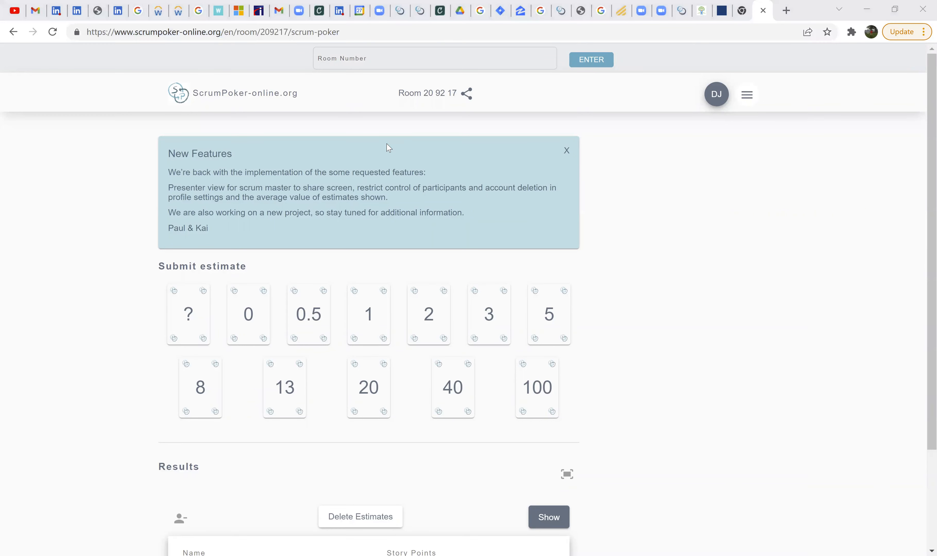
pyautogui.click(549, 396)
pyautogui.click(378, 59)
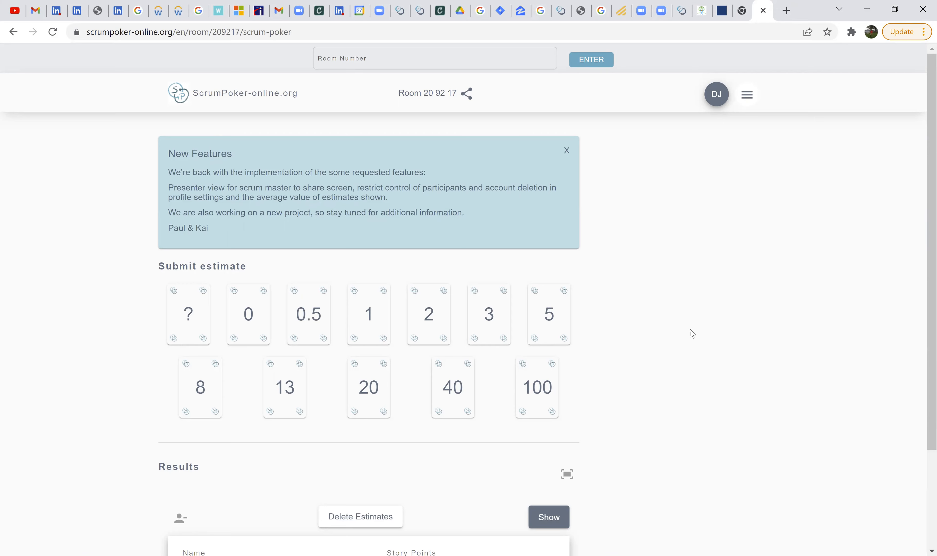
# - Check the participants in the poker room's results list and close the unused empty browser tab
pyautogui.scroll(-3, 693, 333)
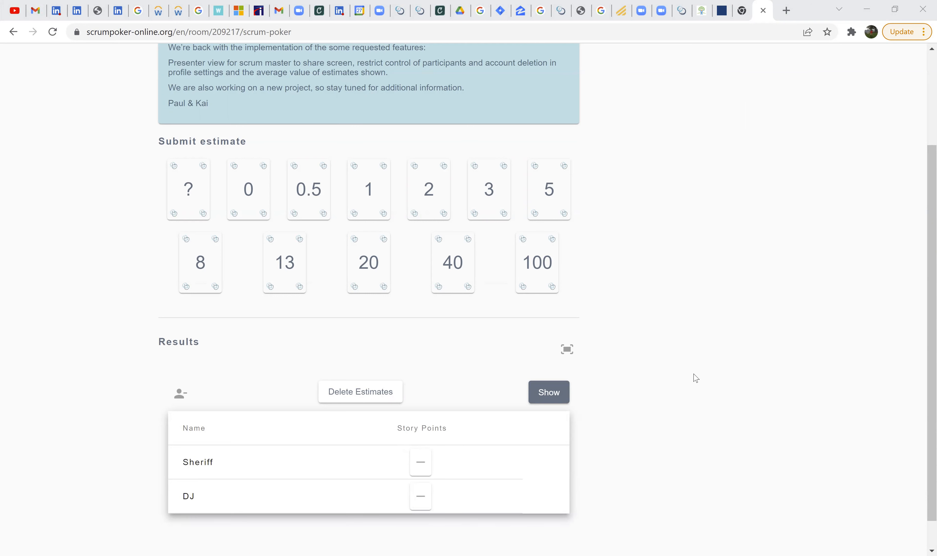
pyautogui.scroll(-1, 449, 447)
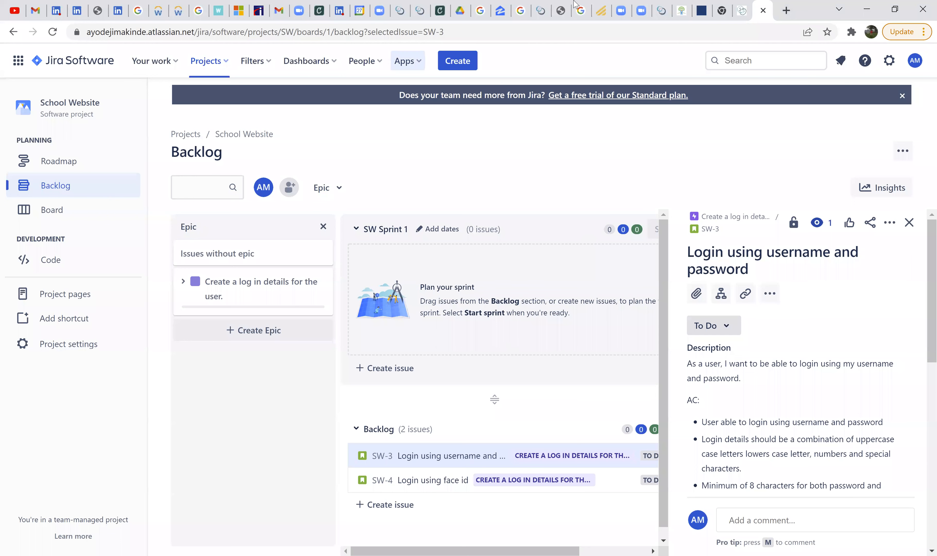
pyautogui.click(722, 11)
pyautogui.click(742, 12)
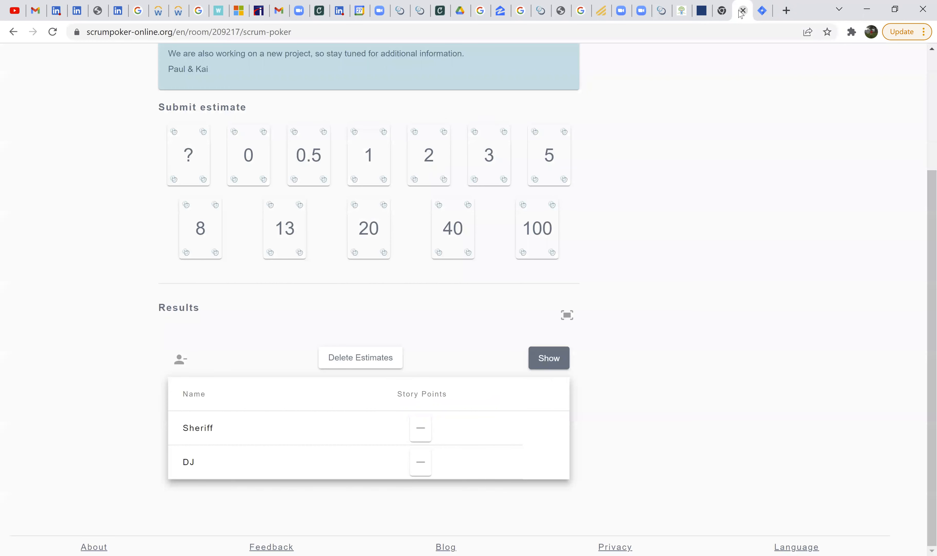
pyautogui.click(722, 11)
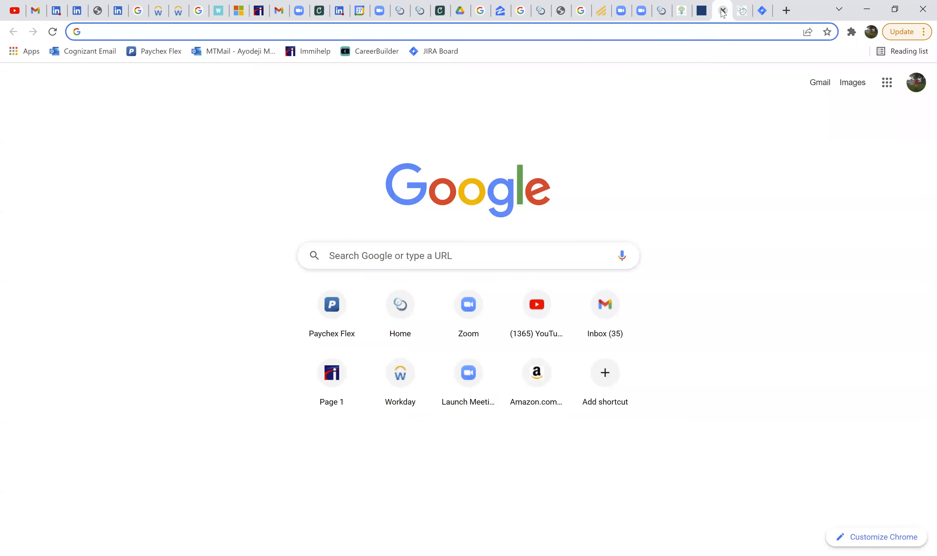
pyautogui.click(723, 10)
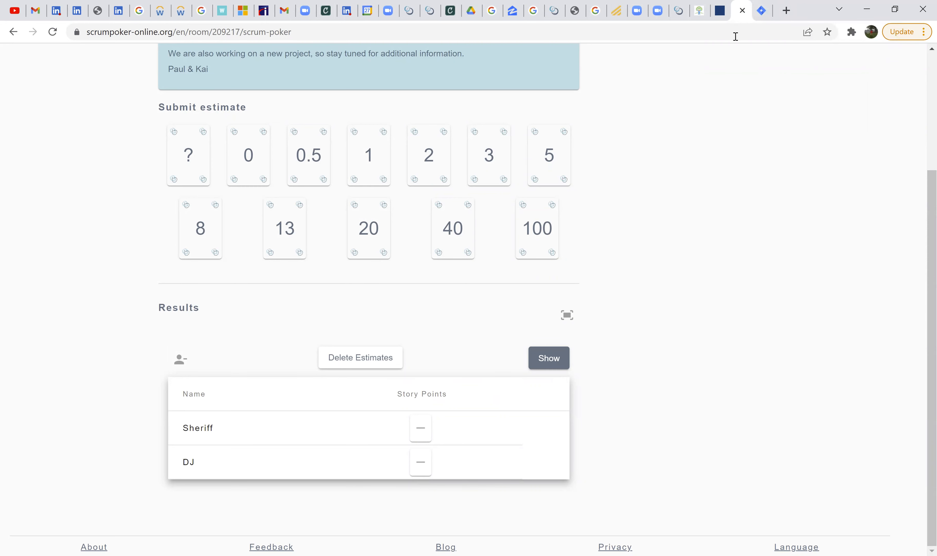
# - Review the username-and-password story's description and detail fields in Jira, and return to the poker room to check its participants and estimate cards
pyautogui.click(768, 16)
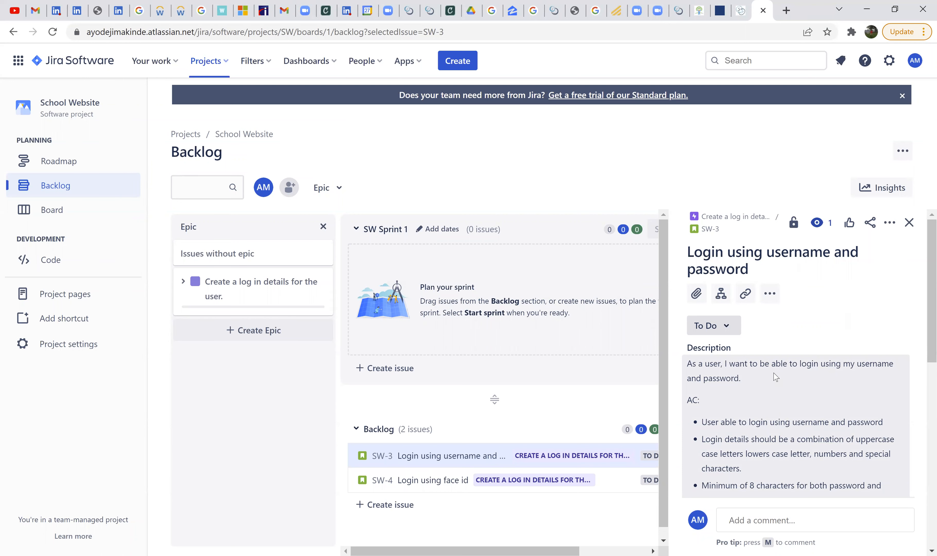
pyautogui.scroll(-8, 778, 386)
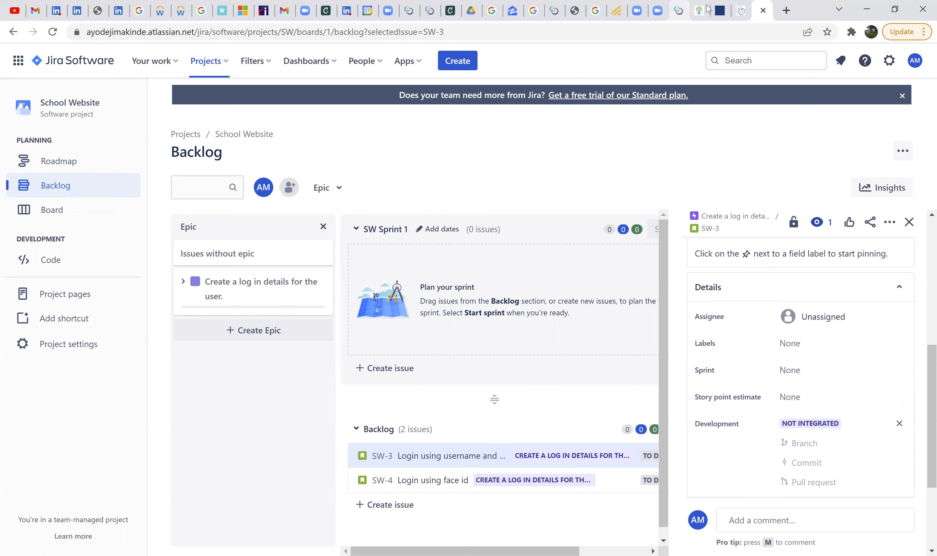
pyautogui.scroll(5, 768, 430)
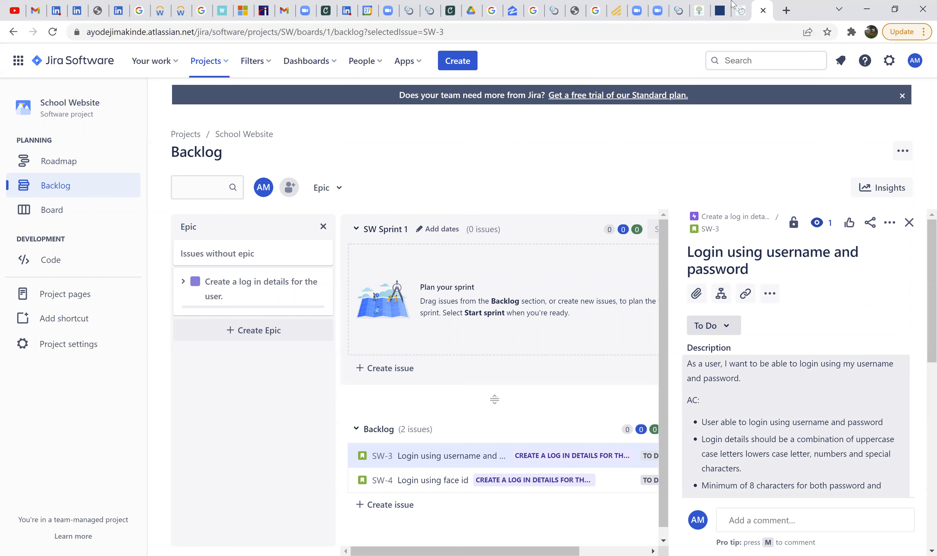
pyautogui.click(742, 8)
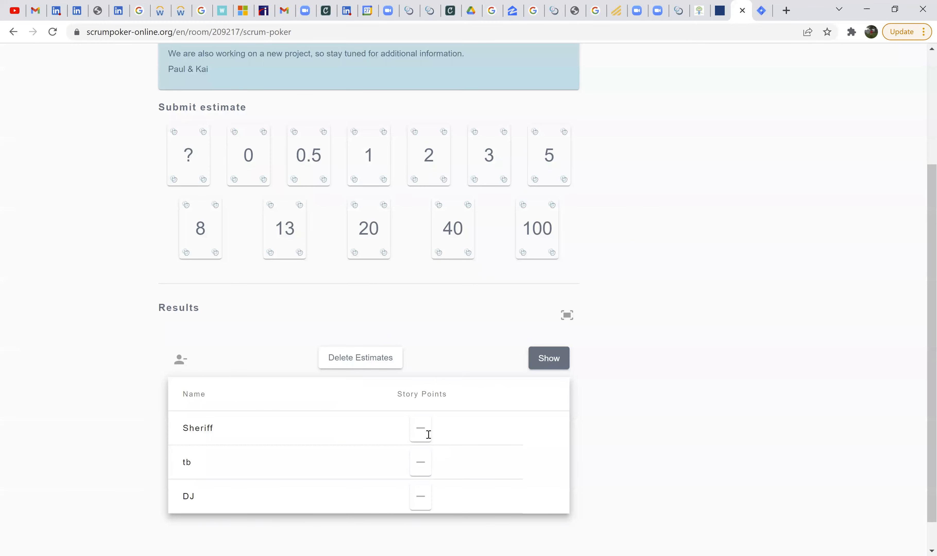
pyautogui.scroll(3, 335, 240)
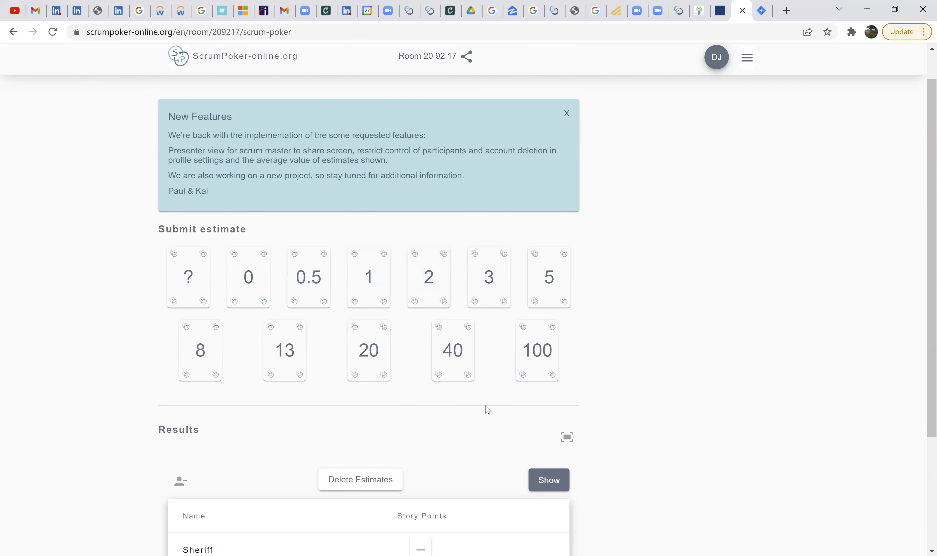
# - Reveal the participants' submitted estimates in the poker room's results, and delete all estimates to clear the round
pyautogui.scroll(-1, 455, 363)
pyautogui.scroll(-2, 455, 362)
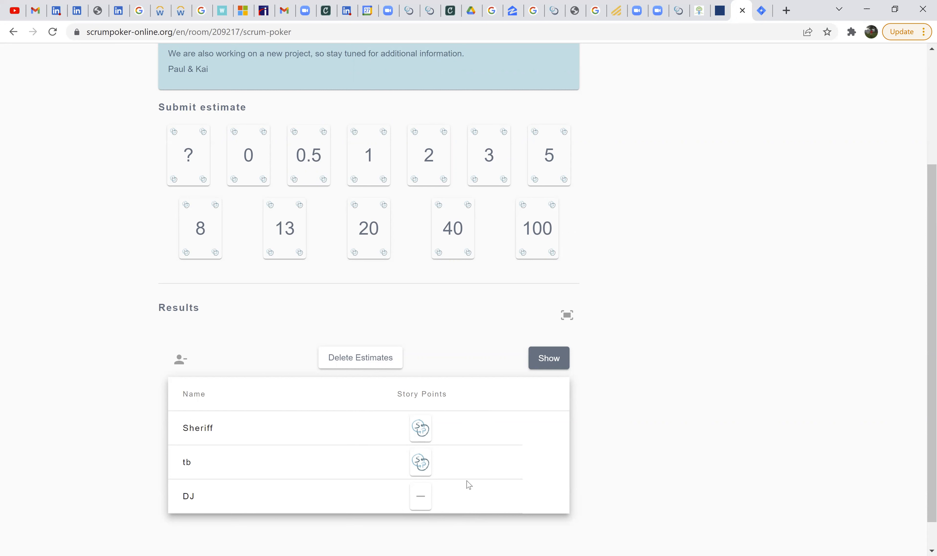
pyautogui.click(542, 368)
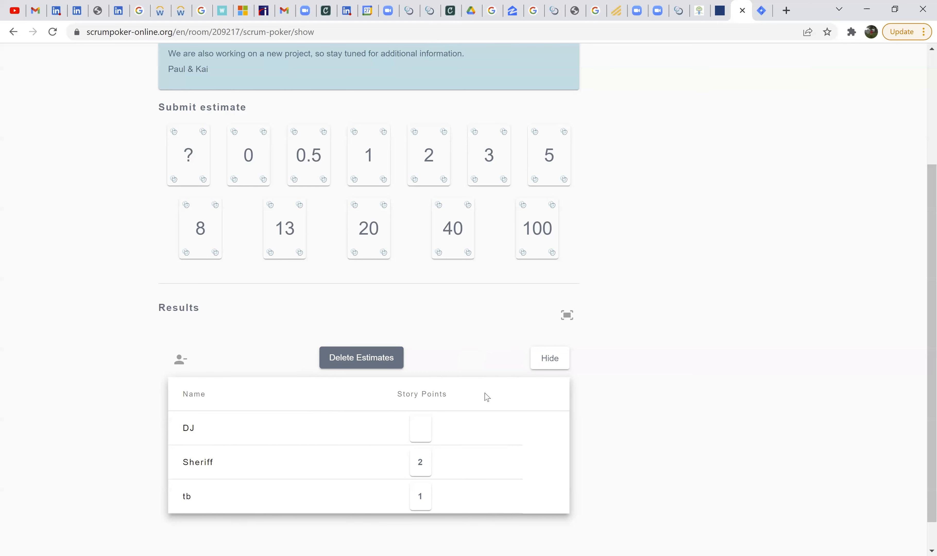
pyautogui.click(397, 363)
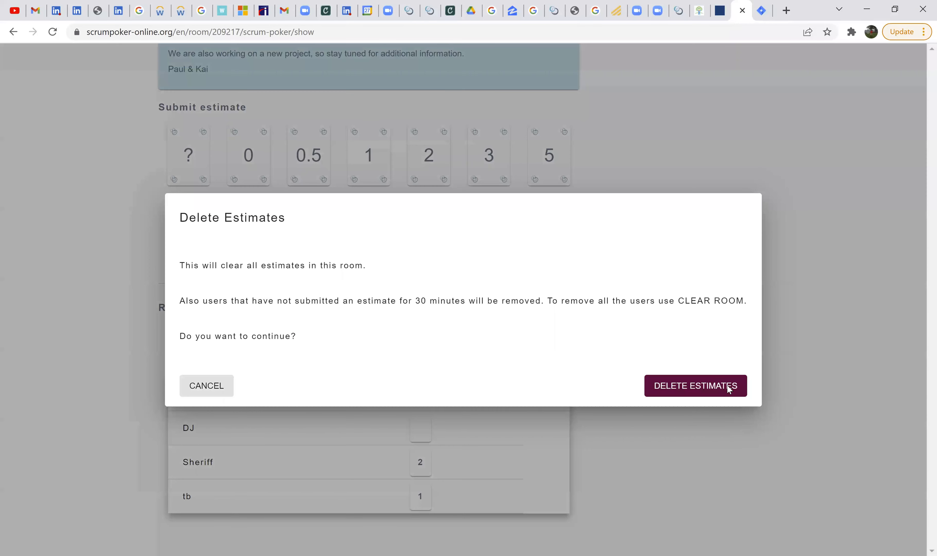
pyautogui.click(728, 388)
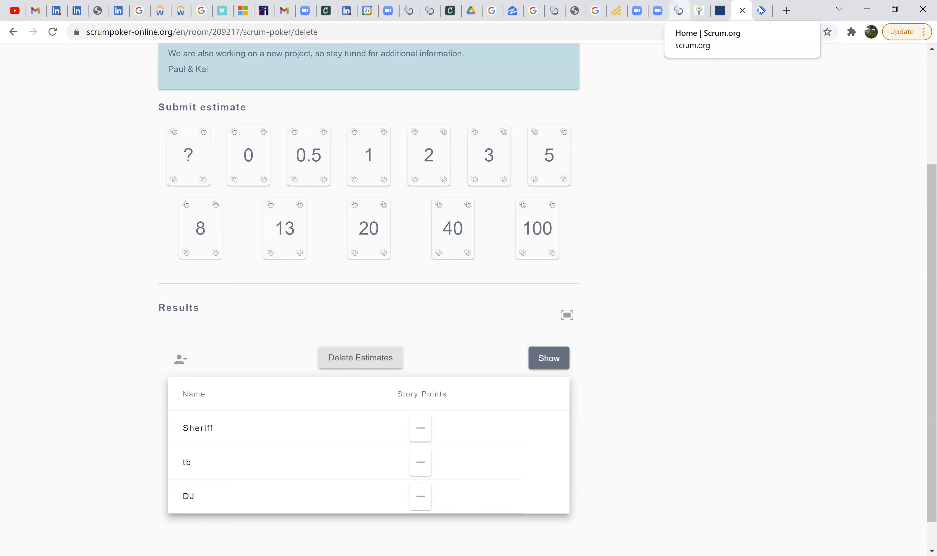
# - Switch to Jira, set the story point estimate of the username-and-password login story to 3, save it and close the story's details
pyautogui.hotkey('ctrl', 'Tab')
pyautogui.scroll(-6, 749, 413)
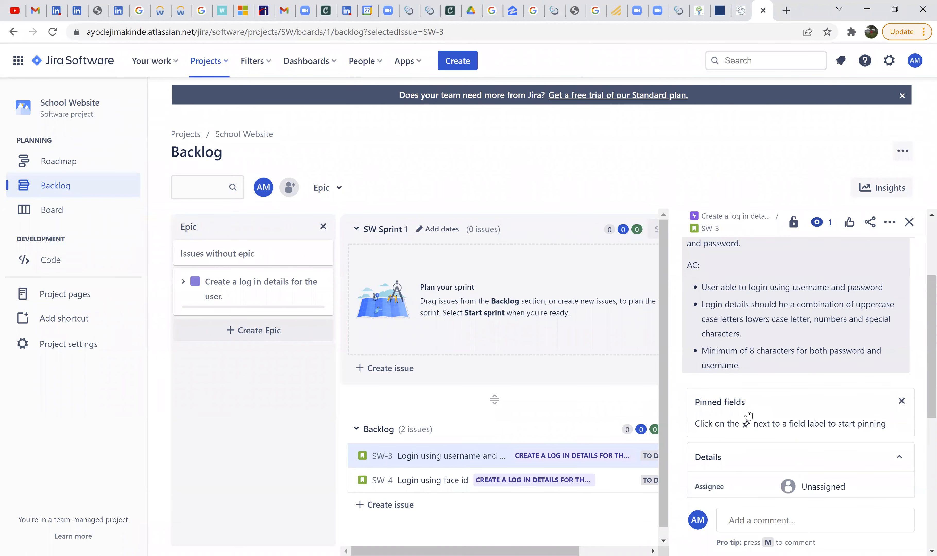
pyautogui.click(813, 397)
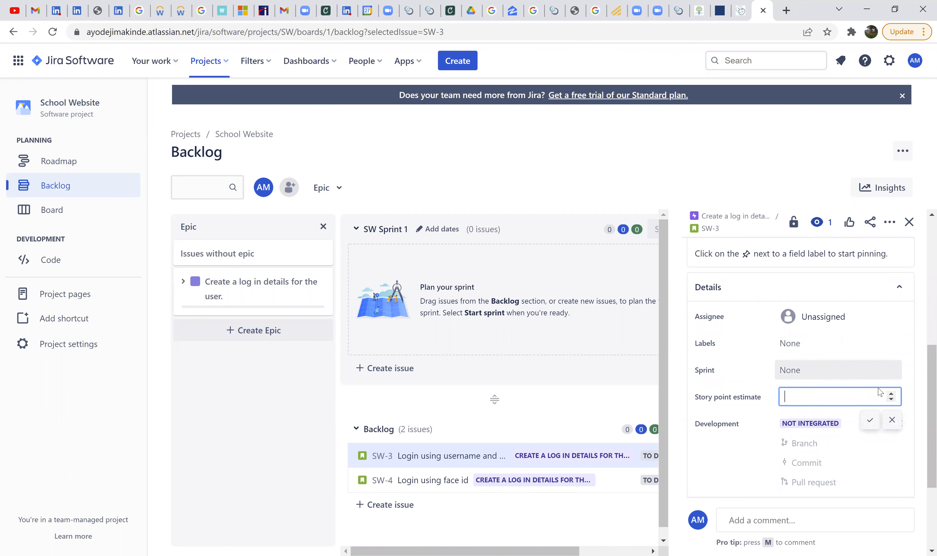
pyautogui.click(892, 395)
pyautogui.click(892, 394)
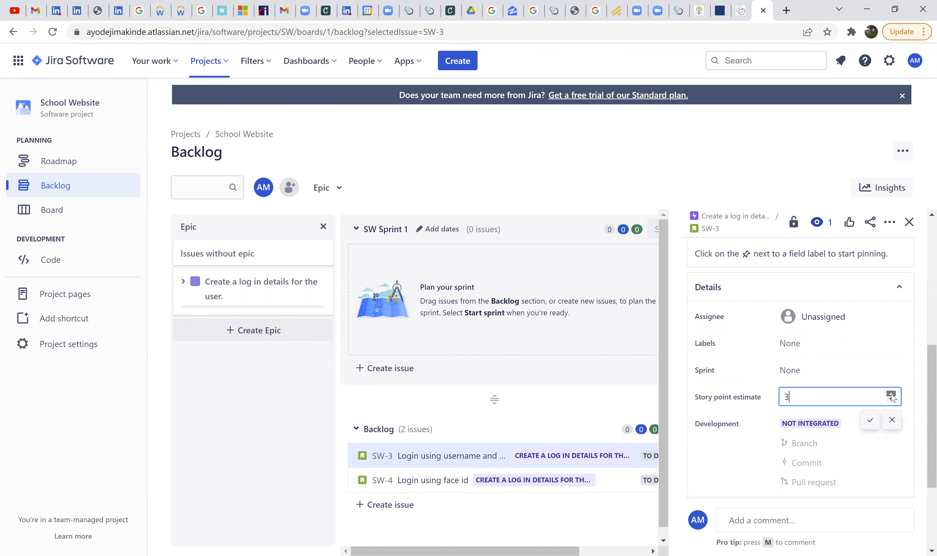
pyautogui.click(891, 400)
pyautogui.click(891, 399)
pyautogui.moveTo(798, 400); pyautogui.dragTo(739, 412)
pyautogui.write('3')
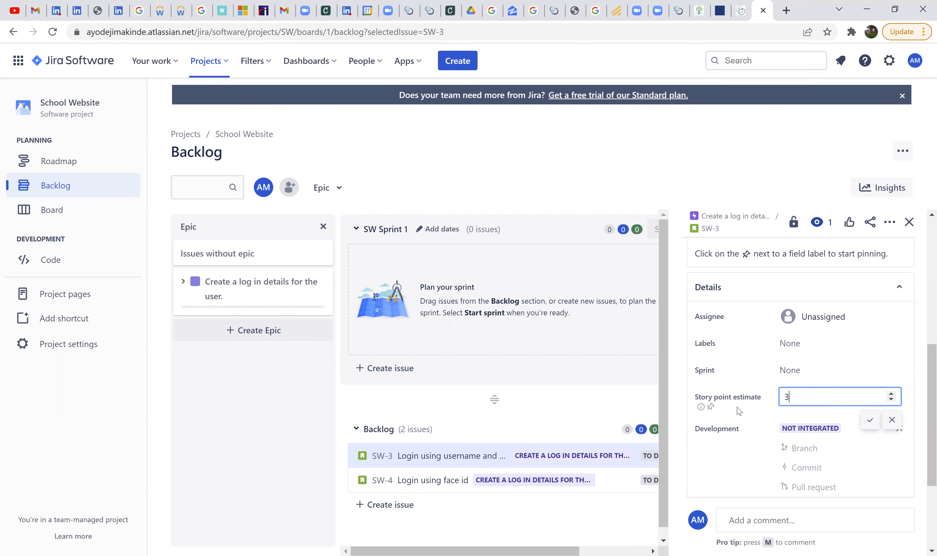
pyautogui.click(869, 421)
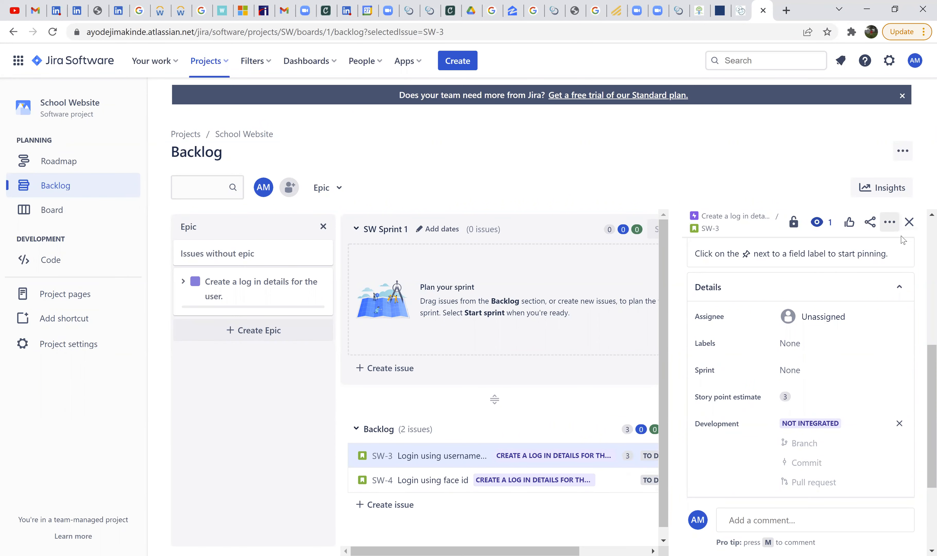
pyautogui.click(908, 221)
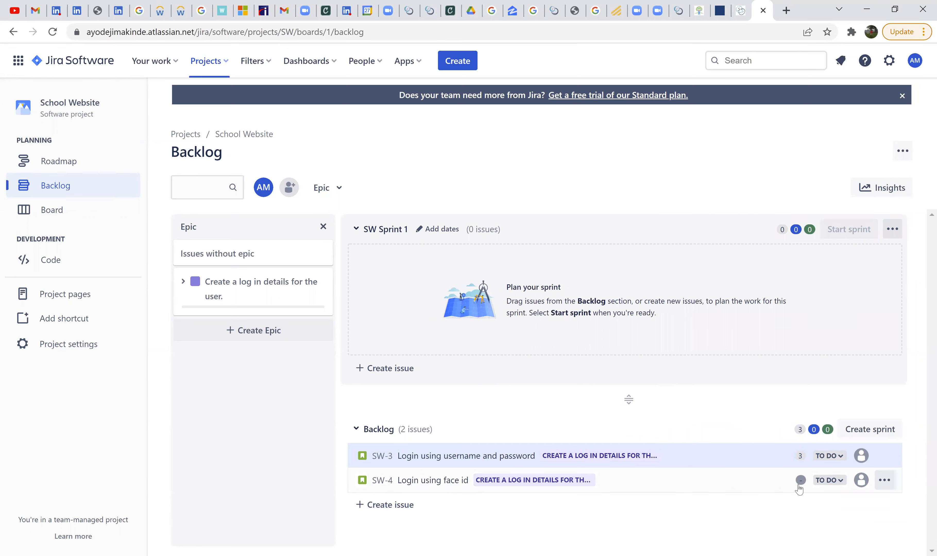
# - Open the "Login using face id" story from the backlog and review its description, acceptance criteria and detail fields
pyautogui.click(793, 472)
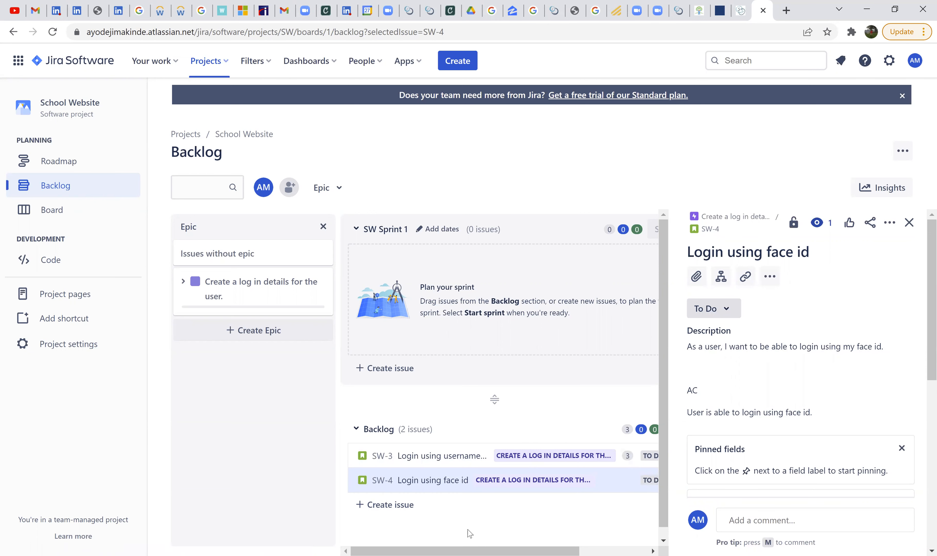
pyautogui.click(912, 232)
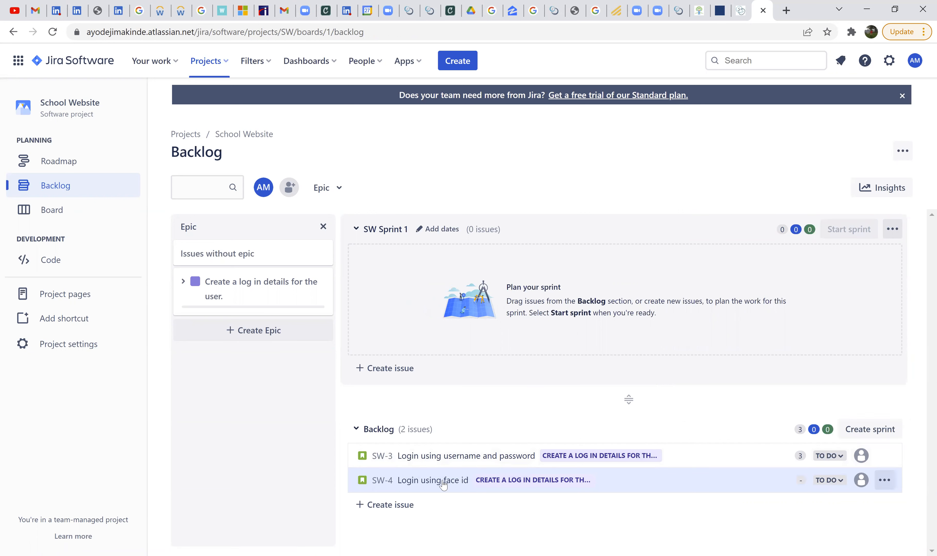
pyautogui.click(537, 488)
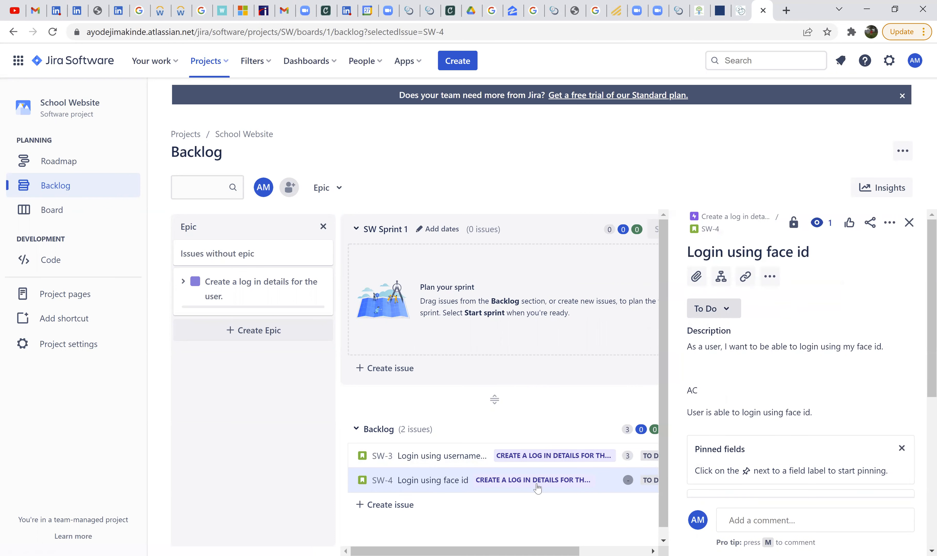
pyautogui.scroll(-5, 818, 416)
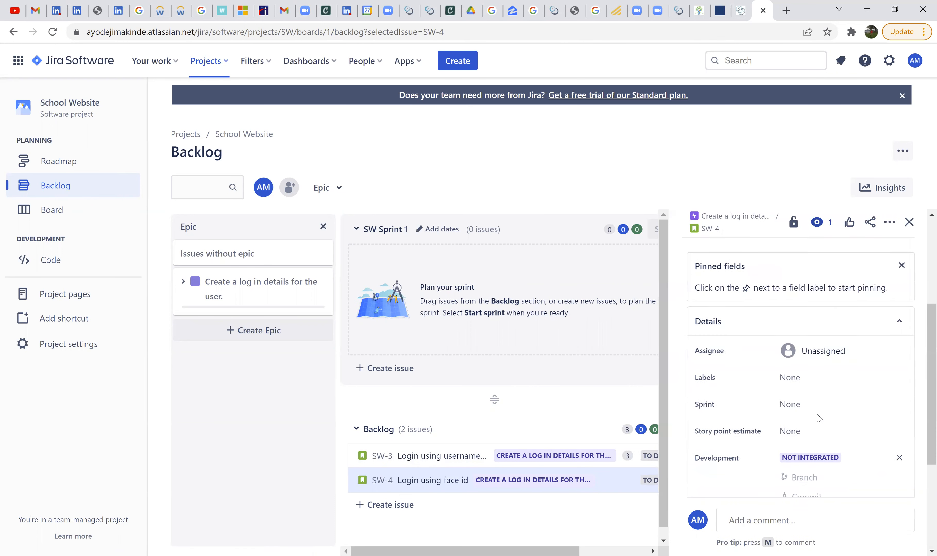
pyautogui.scroll(5, 819, 419)
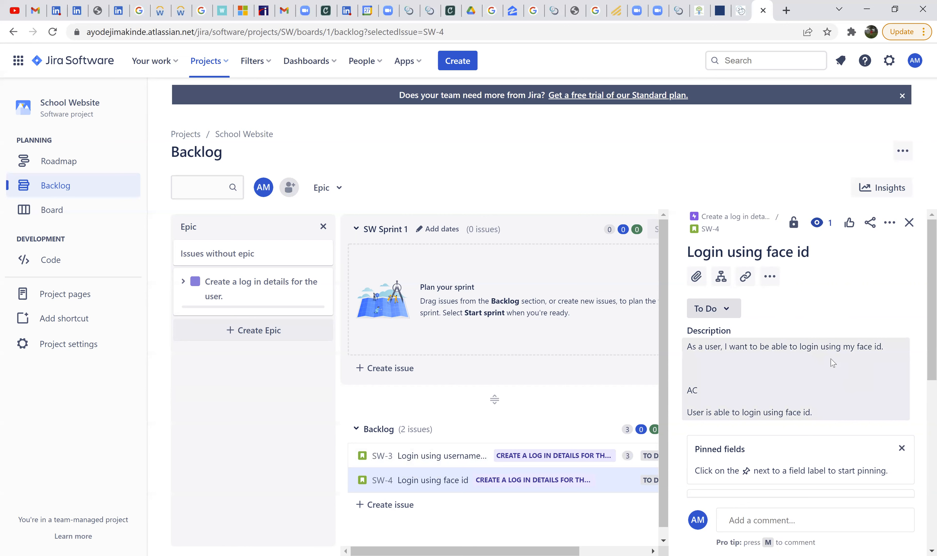
pyautogui.scroll(-5, 818, 379)
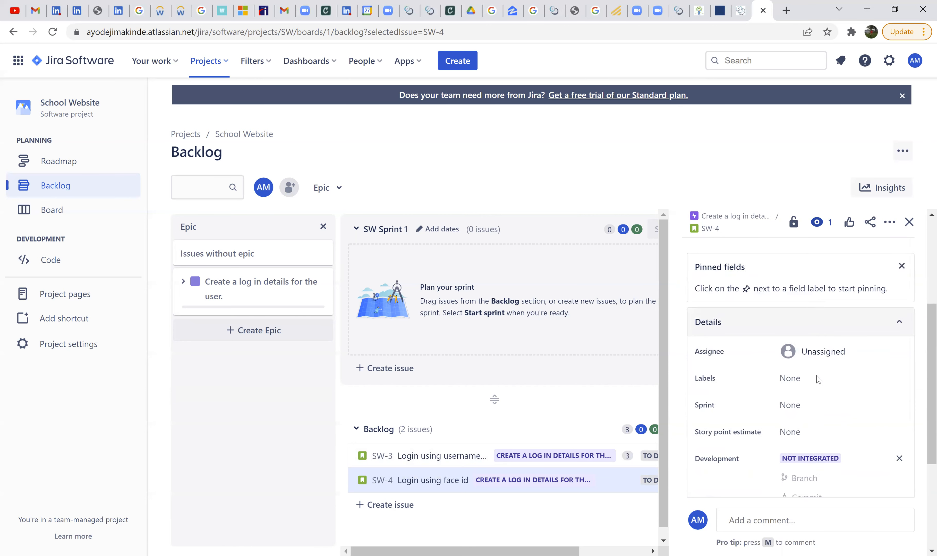
pyautogui.scroll(-4, 818, 380)
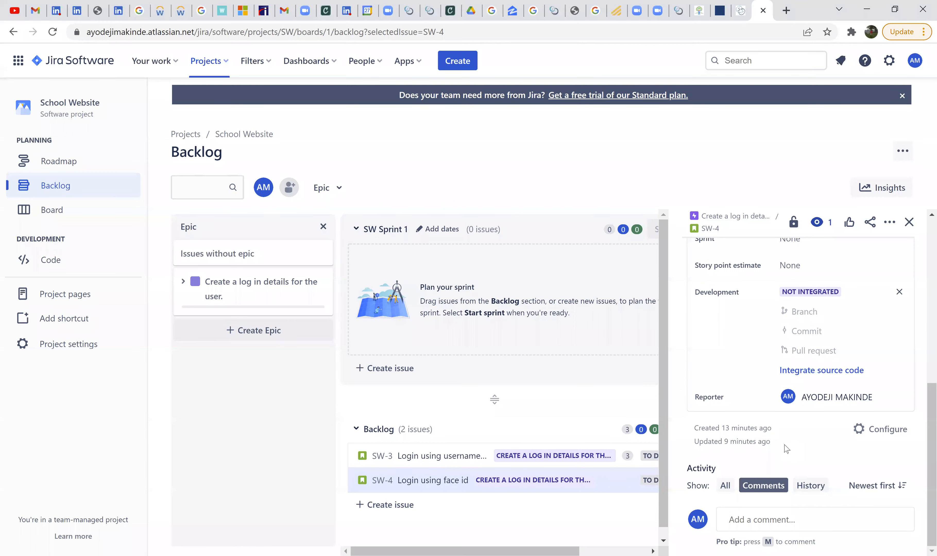
# - Set the face id login story's story point estimate to 5, save it and close the story's details
pyautogui.scroll(2, 757, 421)
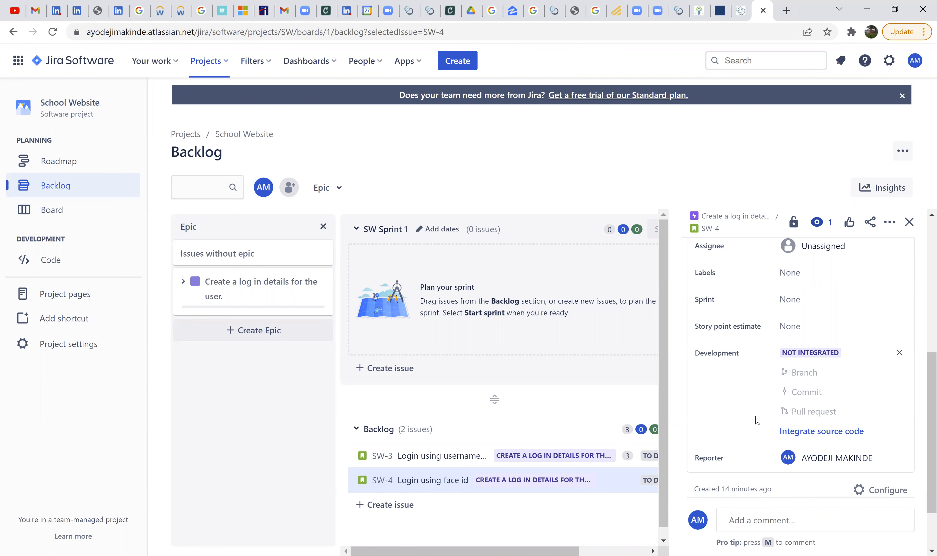
pyautogui.click(810, 324)
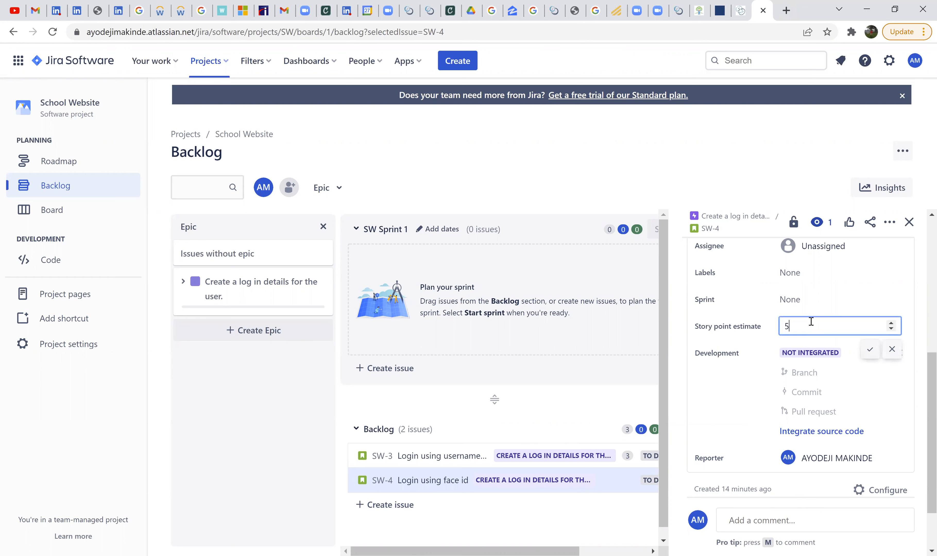
pyautogui.click(872, 354)
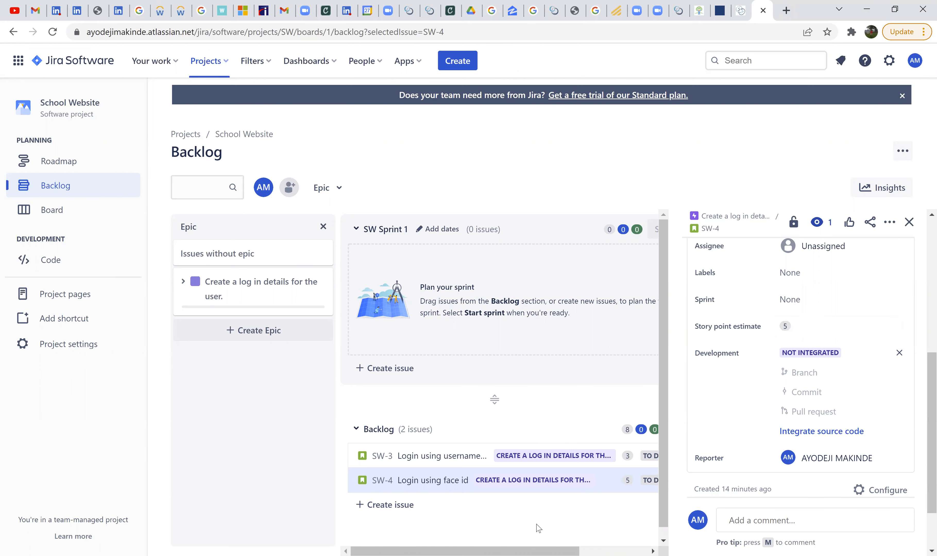
pyautogui.click(909, 221)
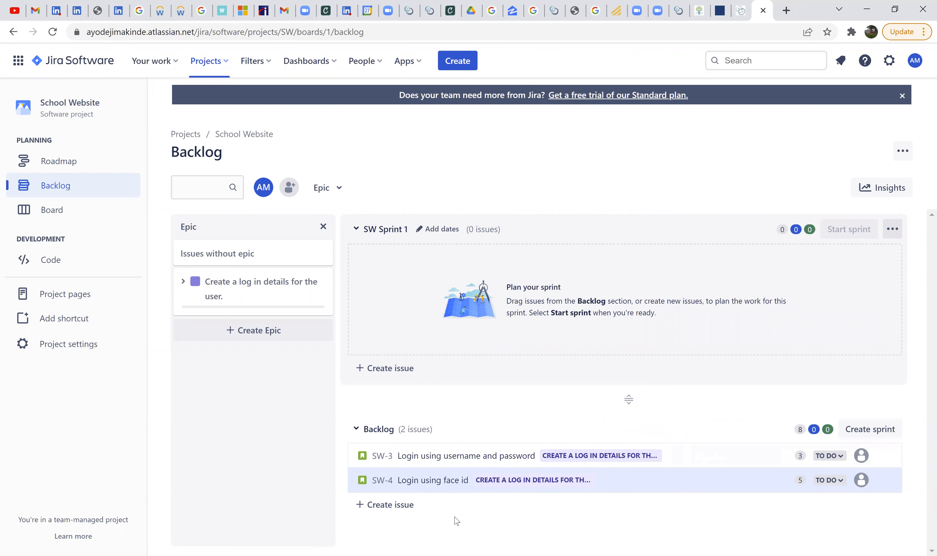
# - Review the username-and-password story's description, acceptance criteria and story point estimate, and close its details
pyautogui.click(494, 461)
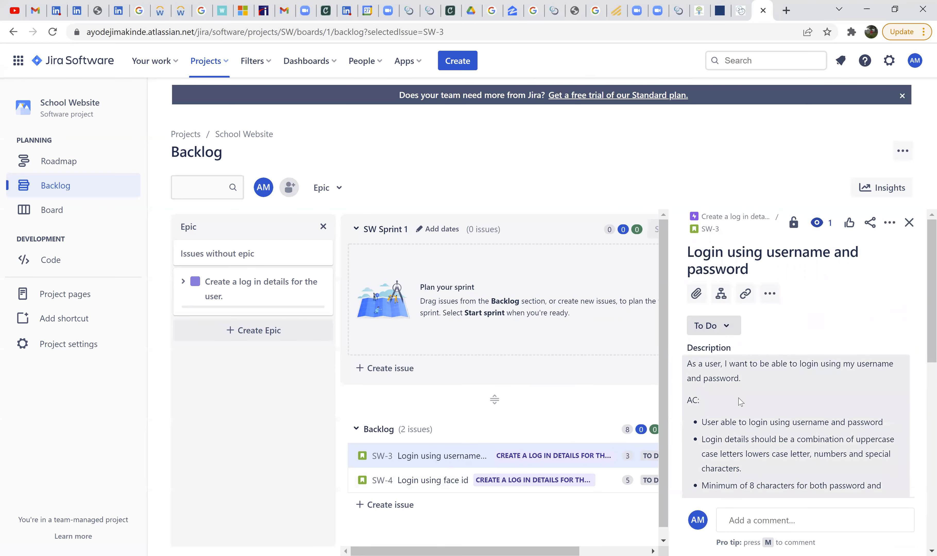
pyautogui.scroll(-10, 783, 387)
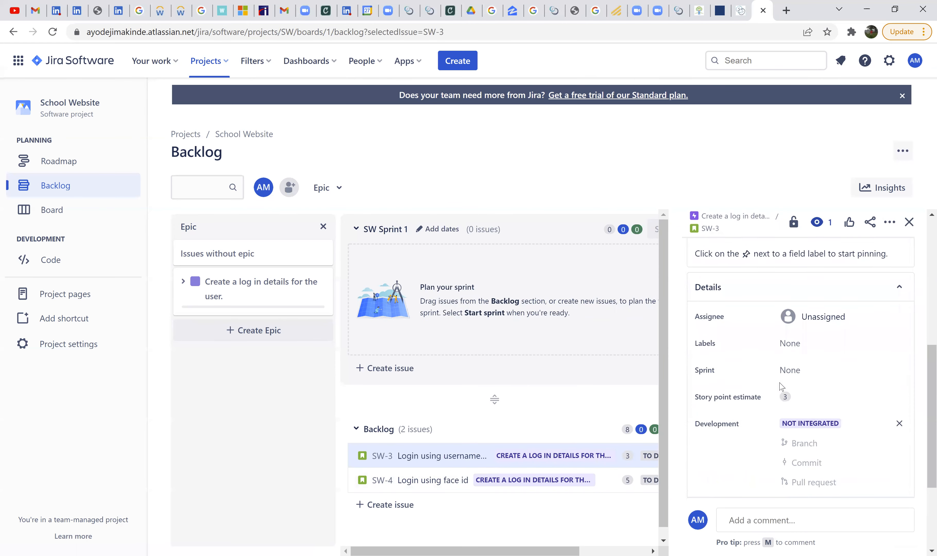
pyautogui.scroll(10, 787, 294)
pyautogui.moveTo(793, 223)
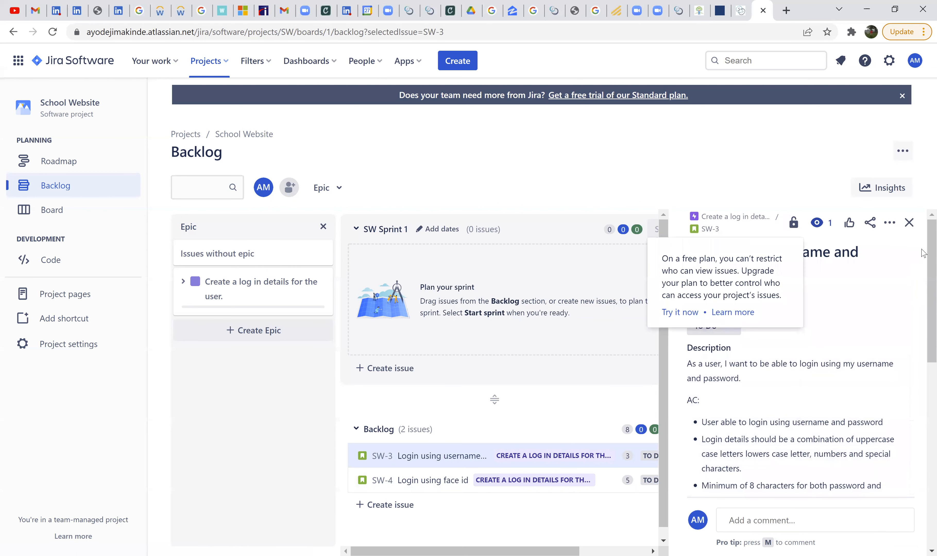
pyautogui.click(909, 223)
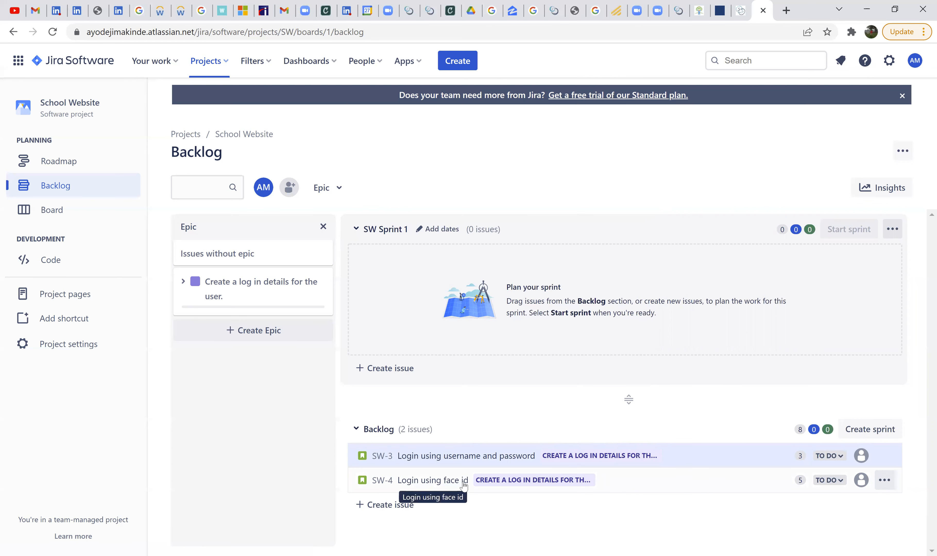
# - Rank the face id story above the username-and-password story in the backlog, and return the username-and-password story to first place
pyautogui.rightClick(684, 461)
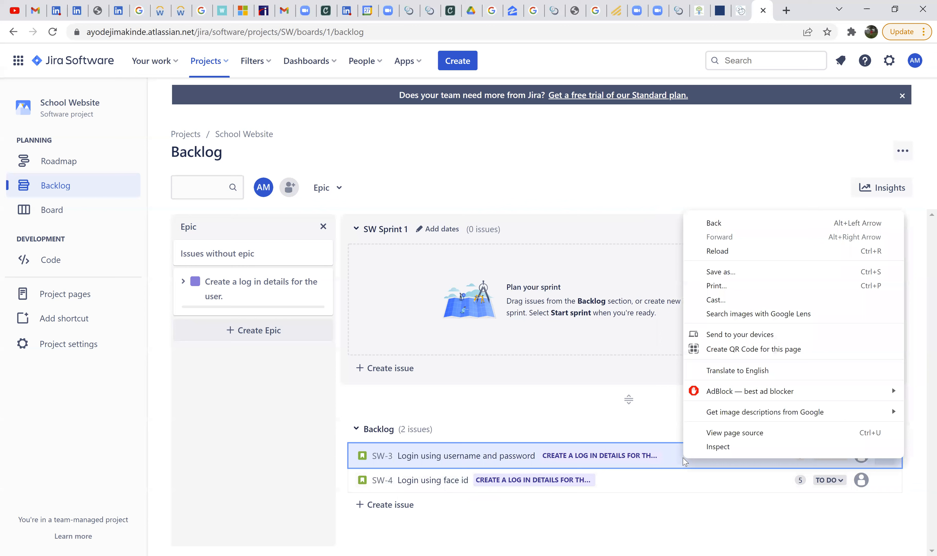
pyautogui.rightClick(658, 462)
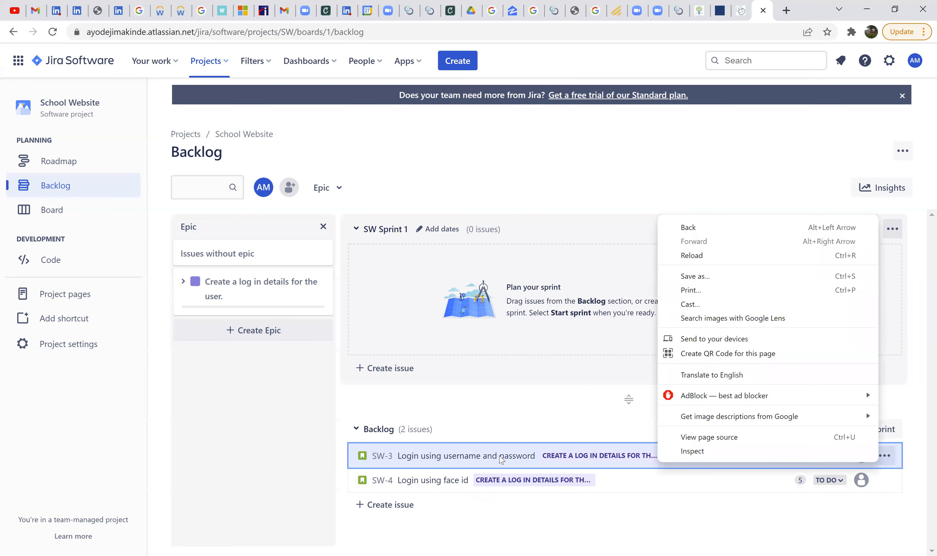
pyautogui.click(500, 456)
pyautogui.moveTo(499, 457); pyautogui.dragTo(546, 409)
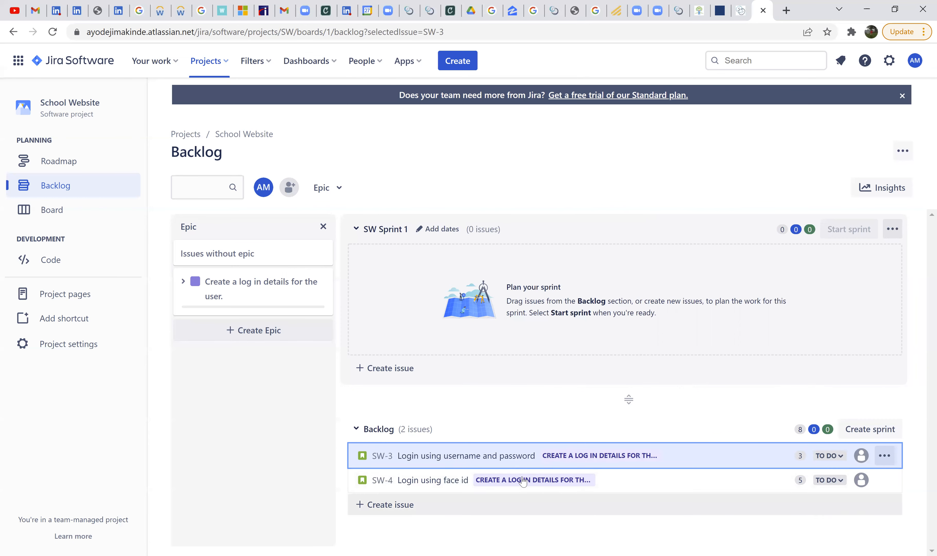
pyautogui.moveTo(650, 485); pyautogui.dragTo(670, 450)
pyautogui.moveTo(678, 485); pyautogui.dragTo(675, 447)
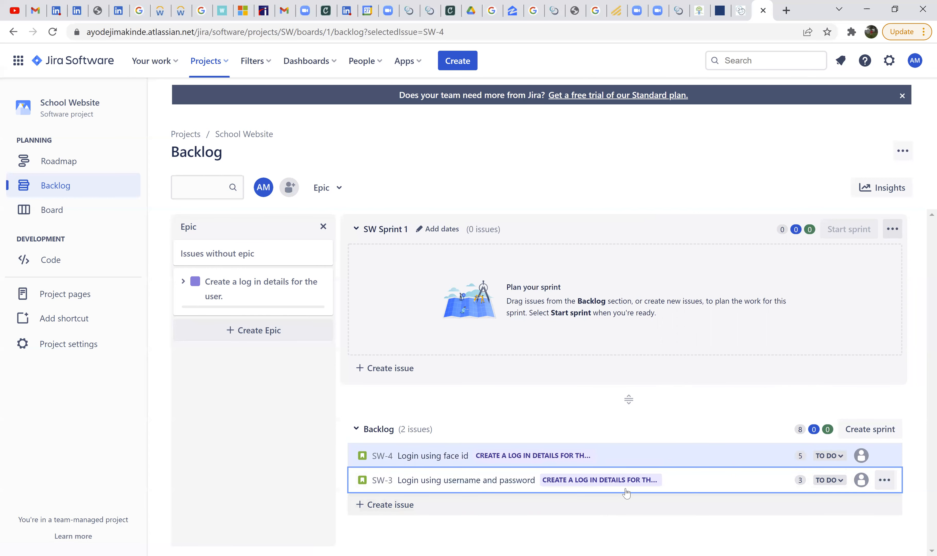
pyautogui.moveTo(721, 485); pyautogui.dragTo(717, 445)
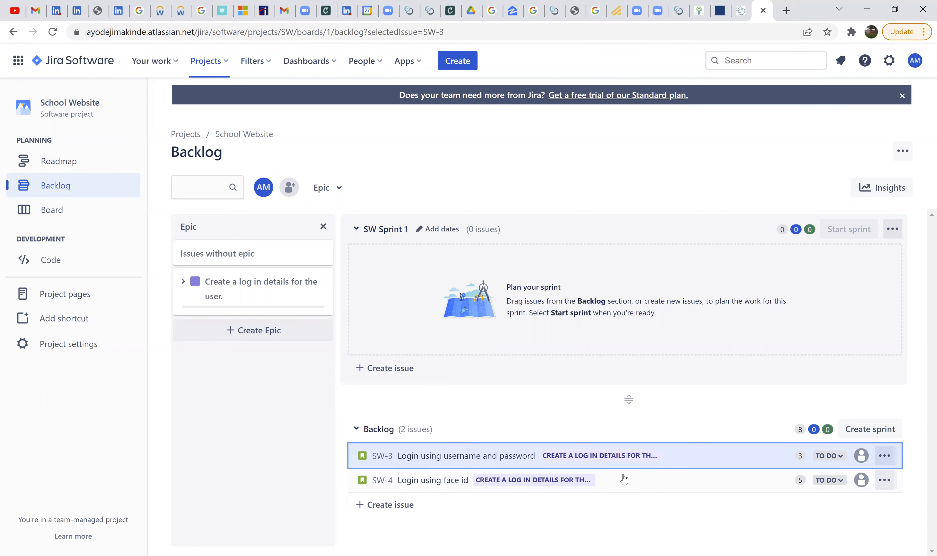
# - Move the username-and-password and face id stories from the backlog into SW Sprint 1, placing the face id story first
pyautogui.moveTo(650, 469); pyautogui.dragTo(664, 268)
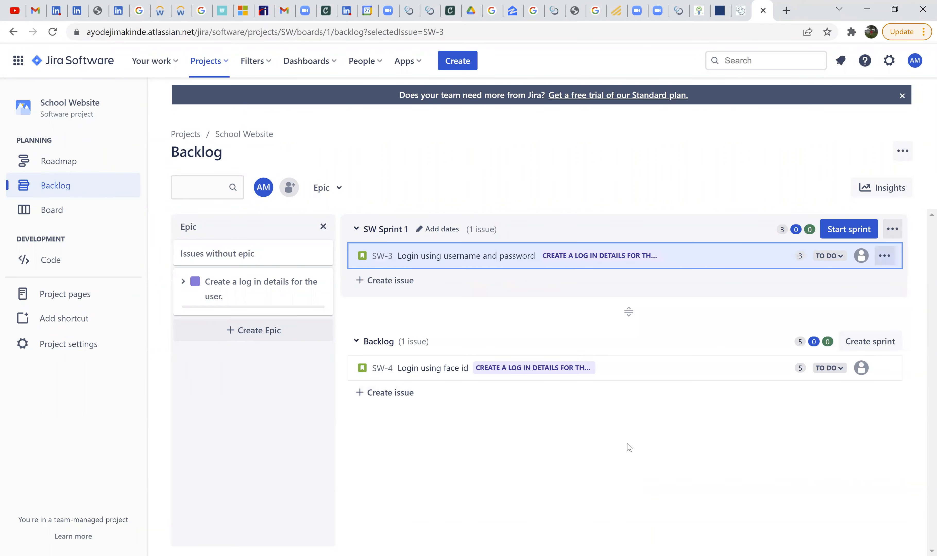
pyautogui.moveTo(614, 374); pyautogui.dragTo(621, 284)
pyautogui.moveTo(586, 375); pyautogui.dragTo(593, 286)
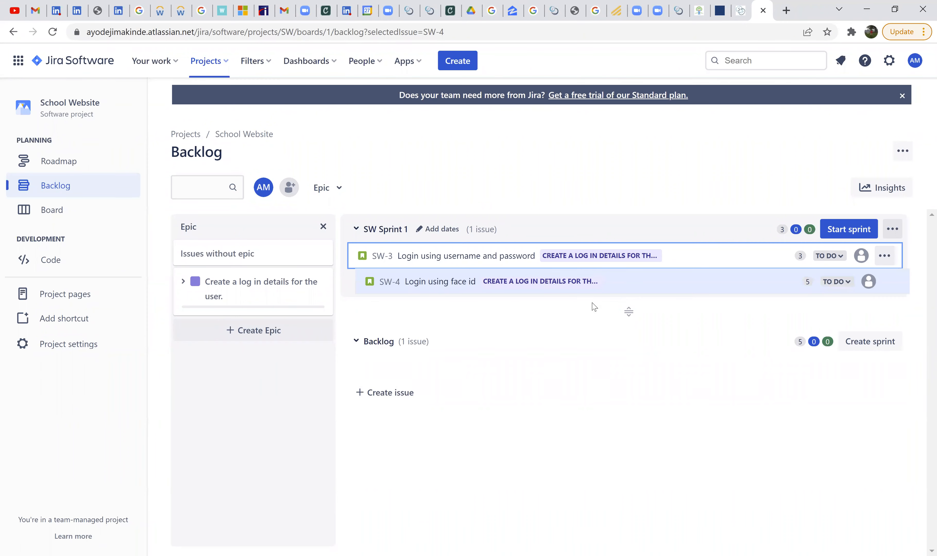
pyautogui.moveTo(608, 371); pyautogui.dragTo(611, 244)
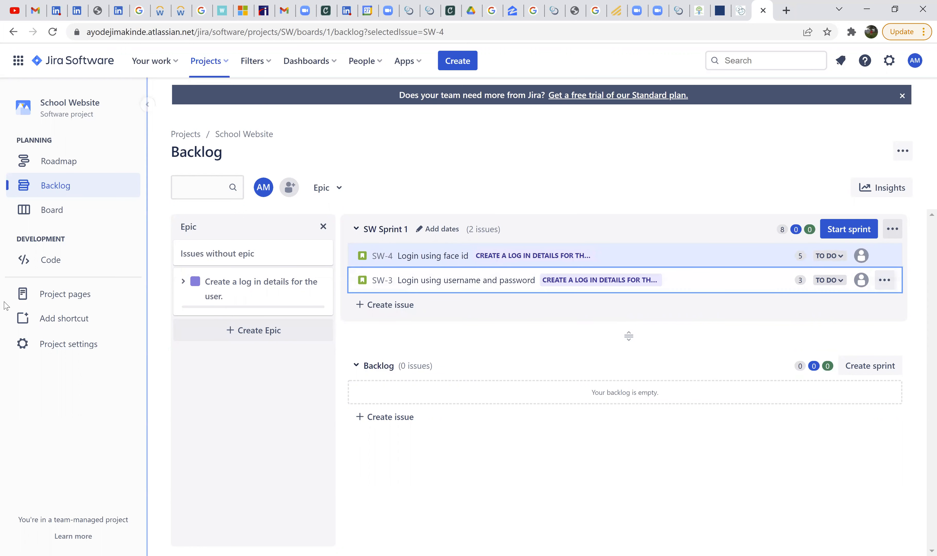
# - Check the project's board, and from the backlog open the start form of SW Sprint 1 and set the duration to 2 weeks
pyautogui.click(59, 212)
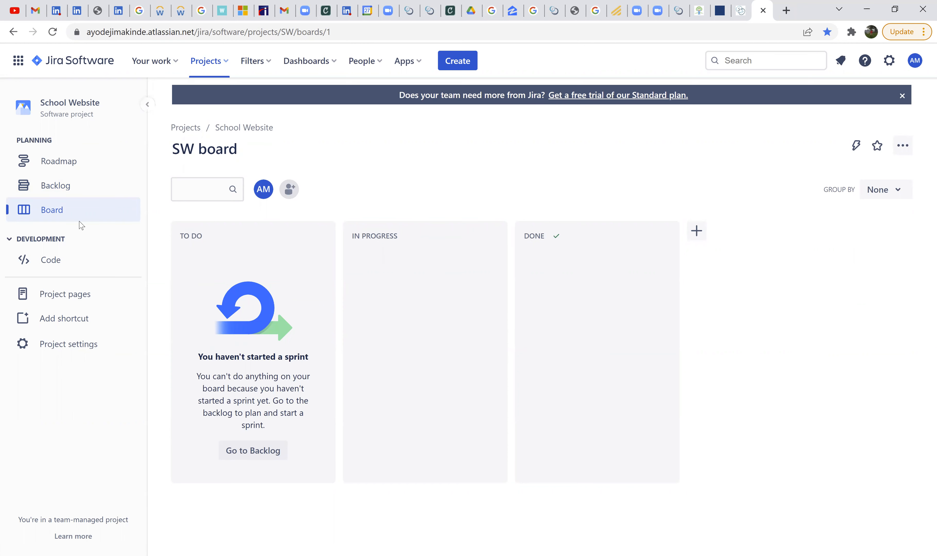
pyautogui.click(55, 186)
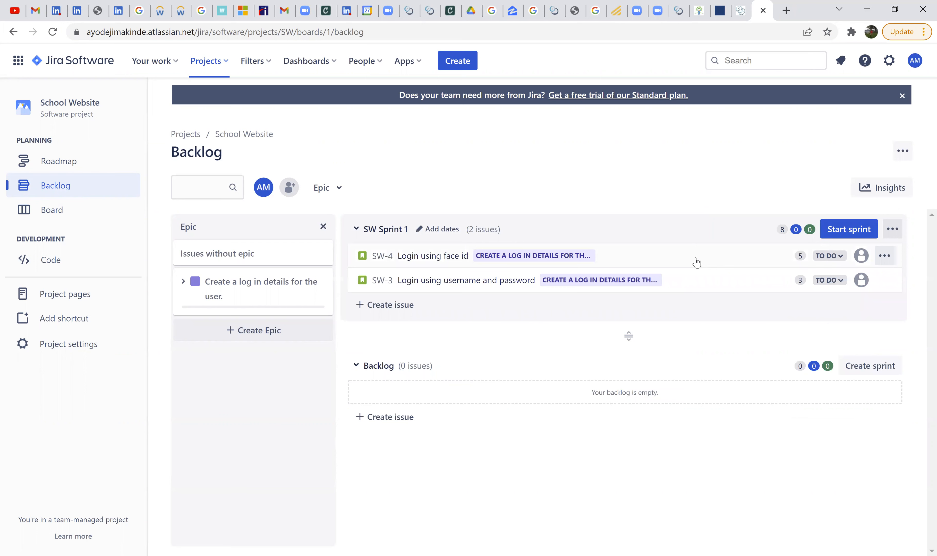
pyautogui.click(850, 230)
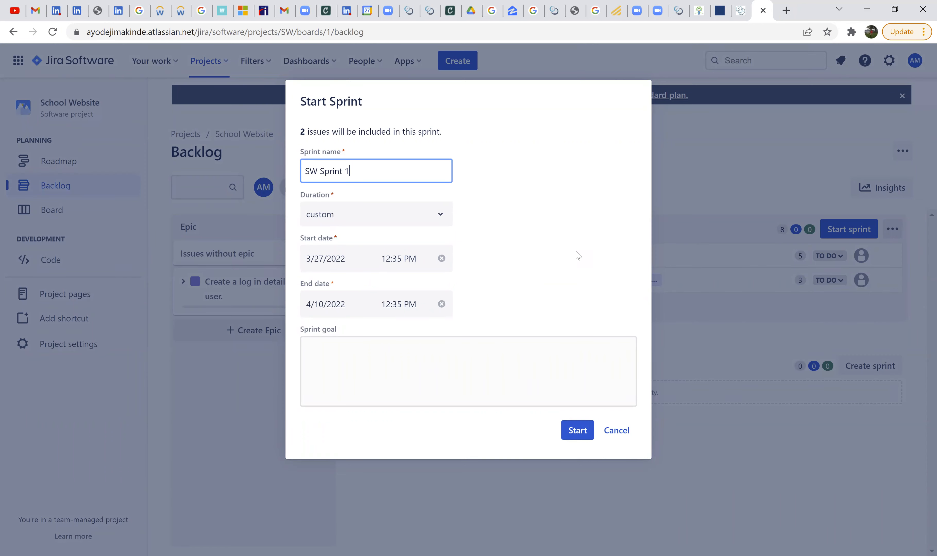
pyautogui.click(516, 225)
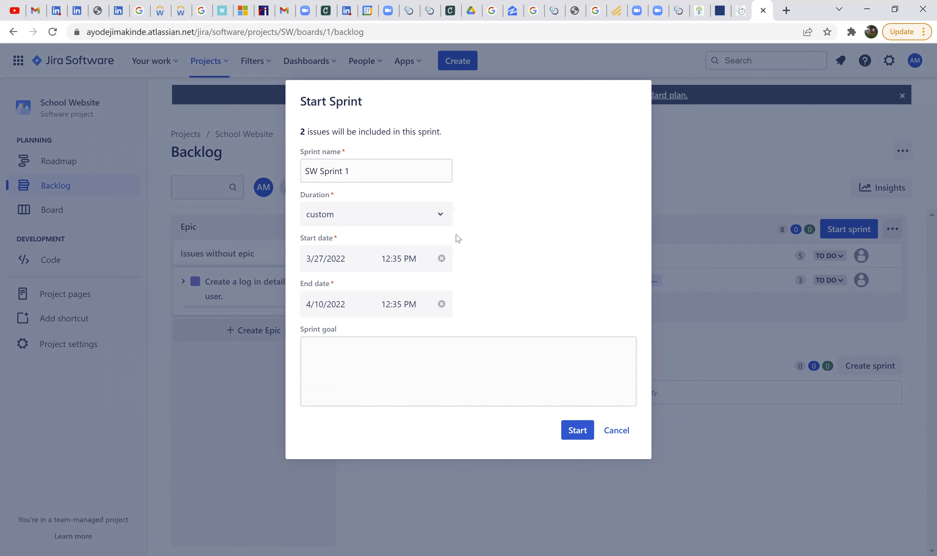
pyautogui.click(406, 222)
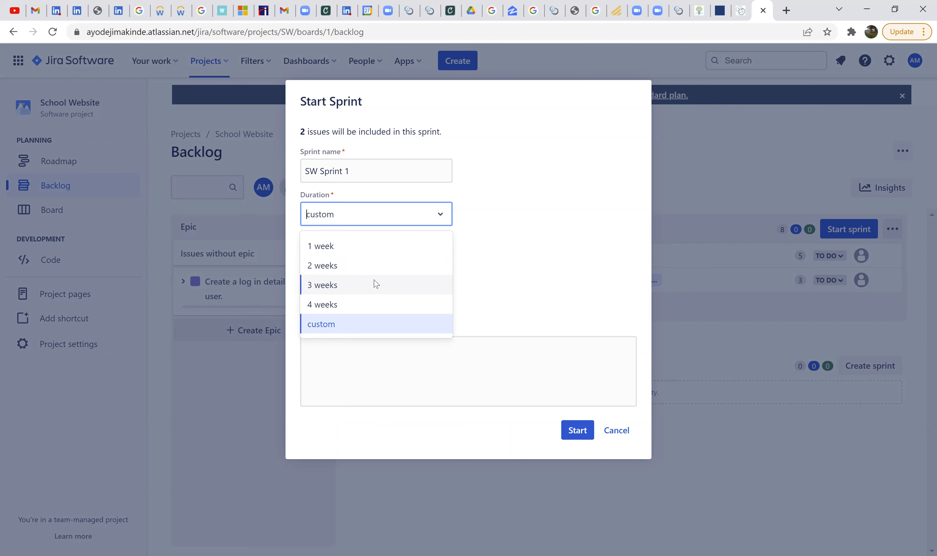
pyautogui.click(376, 268)
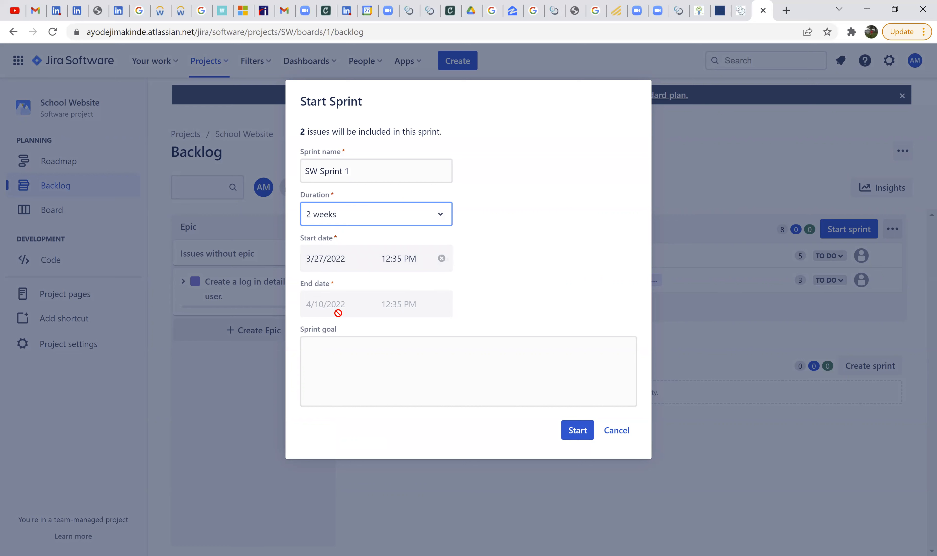
# - Enter the sprint goal "User is able to login.", try to start the sprint, and reload the backlog page
pyautogui.click(417, 361)
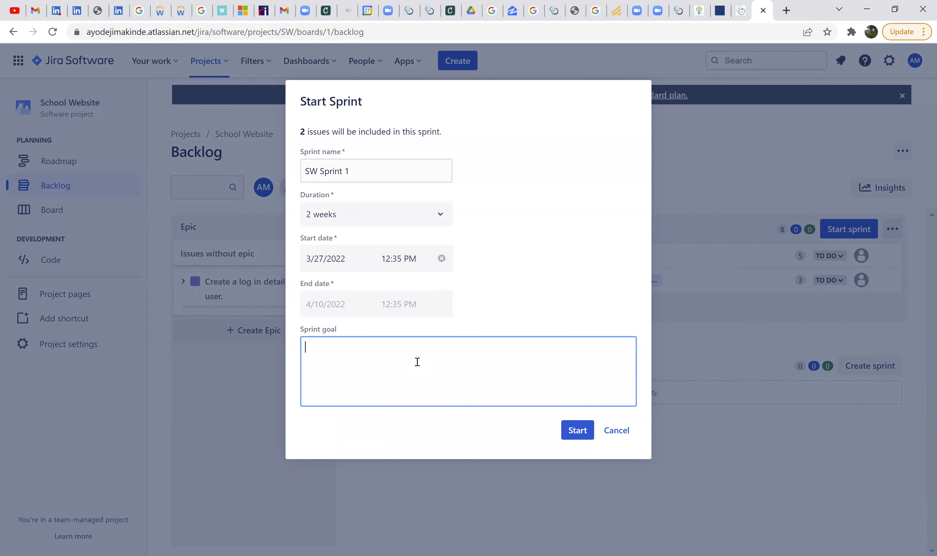
pyautogui.write('Usi')
pyautogui.write('r is able to l')
pyautogui.write('ogin.')
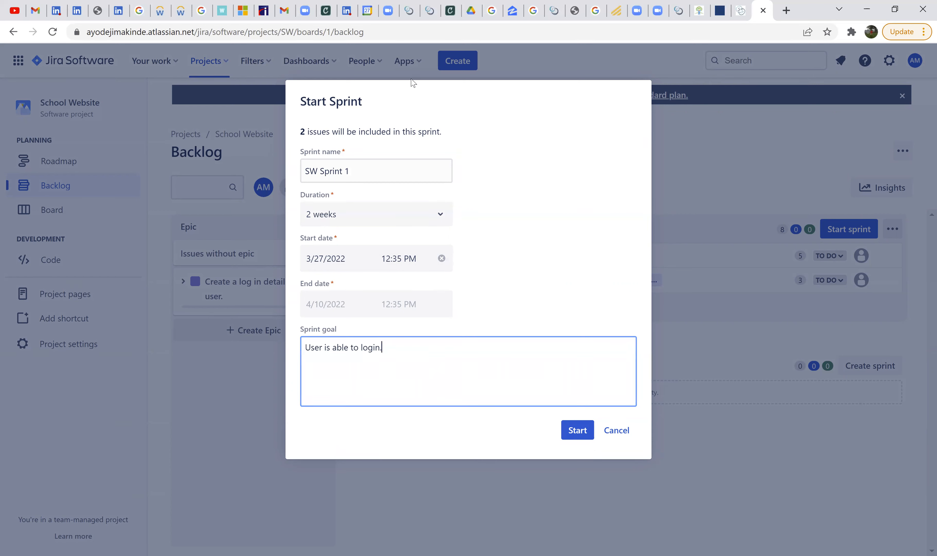
pyautogui.click(570, 434)
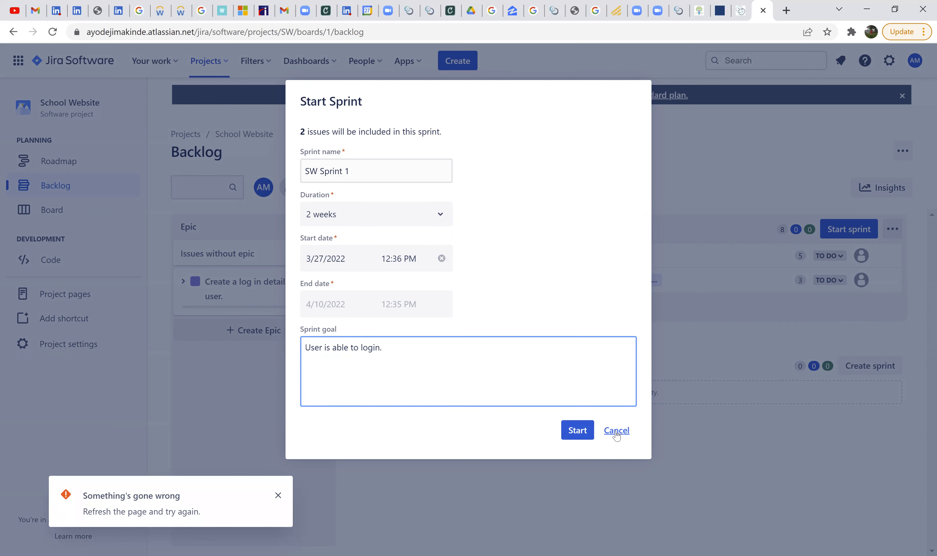
pyautogui.click(279, 495)
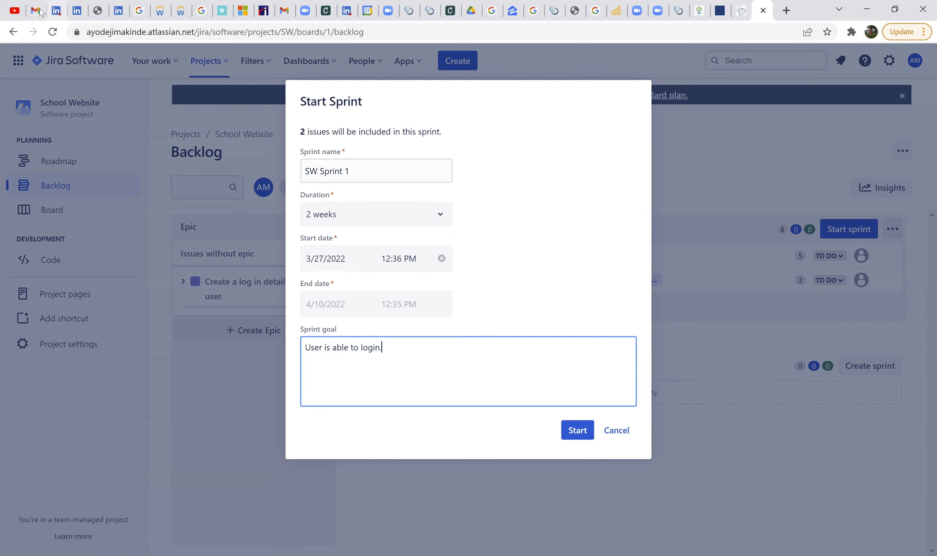
pyautogui.click(52, 32)
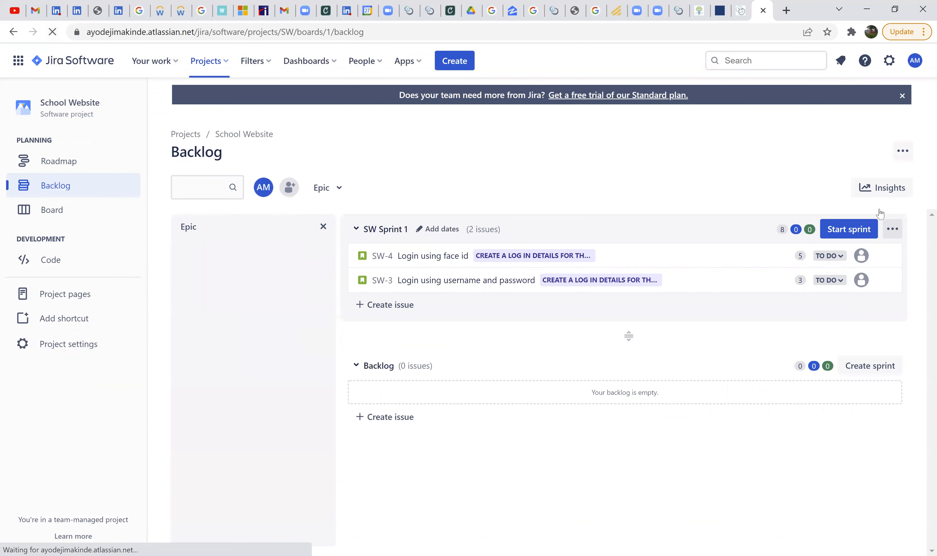
# - Start SW Sprint 1 with the goal "User is able to login", and check the active sprint in the backlog and on the board
pyautogui.click(861, 236)
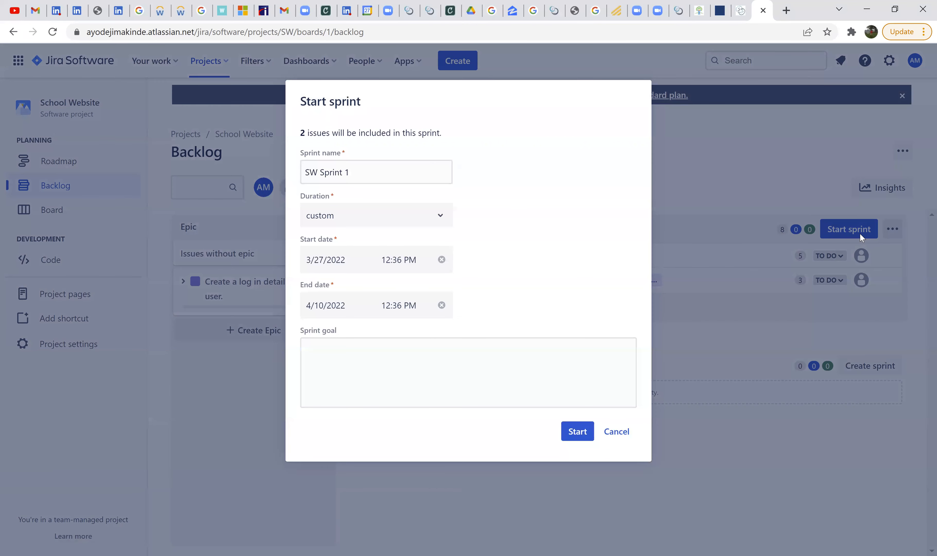
pyautogui.click(394, 360)
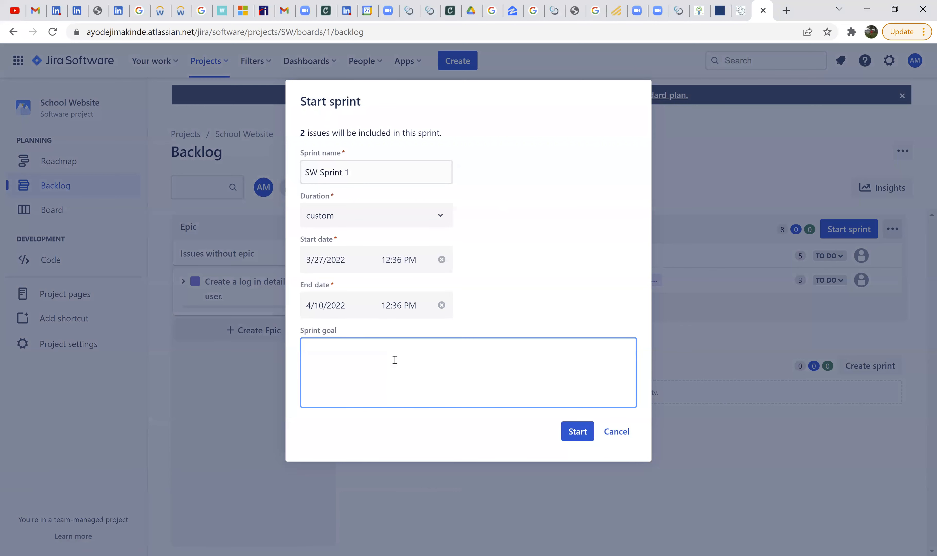
pyautogui.write('User is able to login')
pyautogui.click(566, 434)
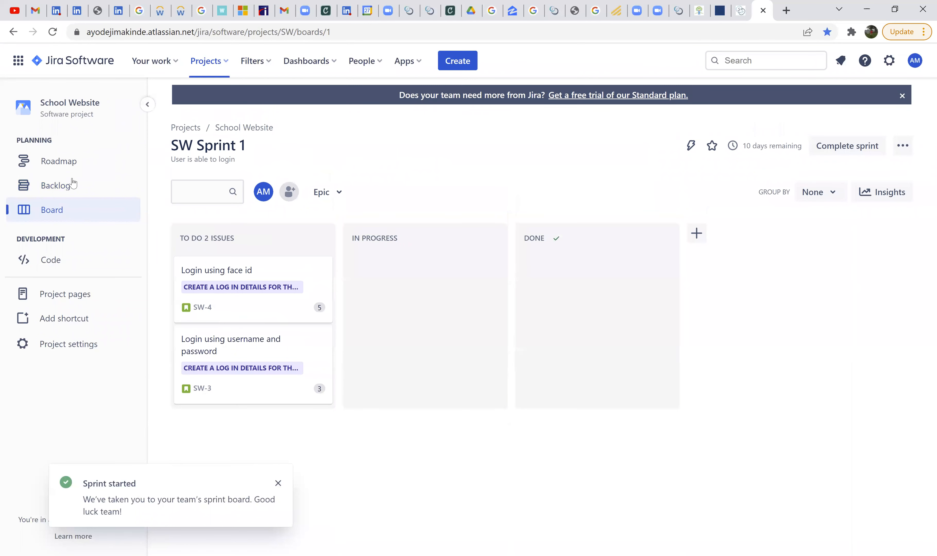
pyautogui.click(63, 197)
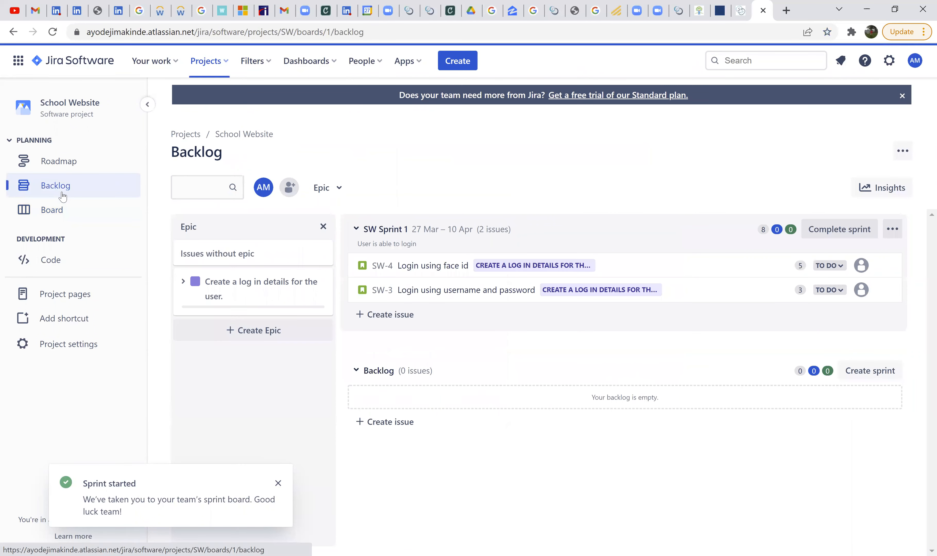
pyautogui.click(65, 215)
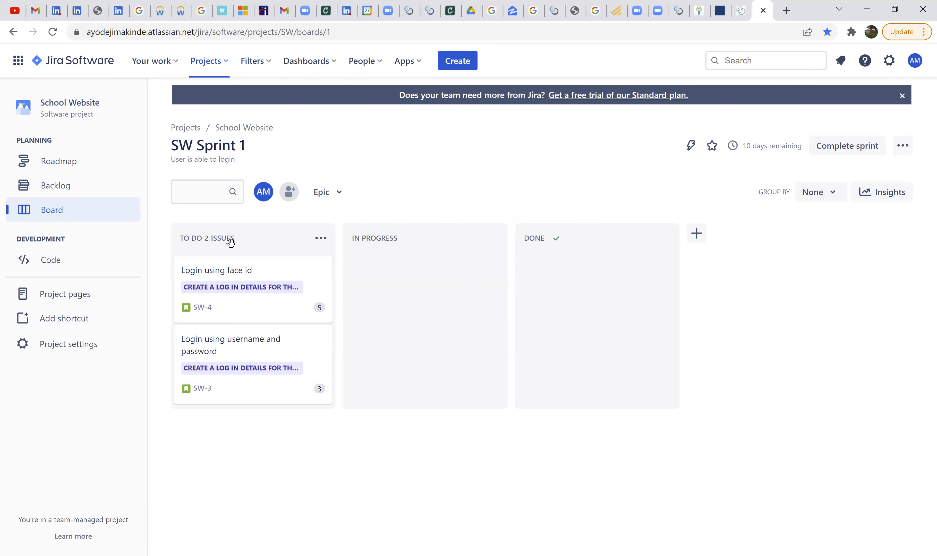
# - Add a column named "Ready for Acceptance" to the sprint board after the Done column
pyautogui.click(705, 241)
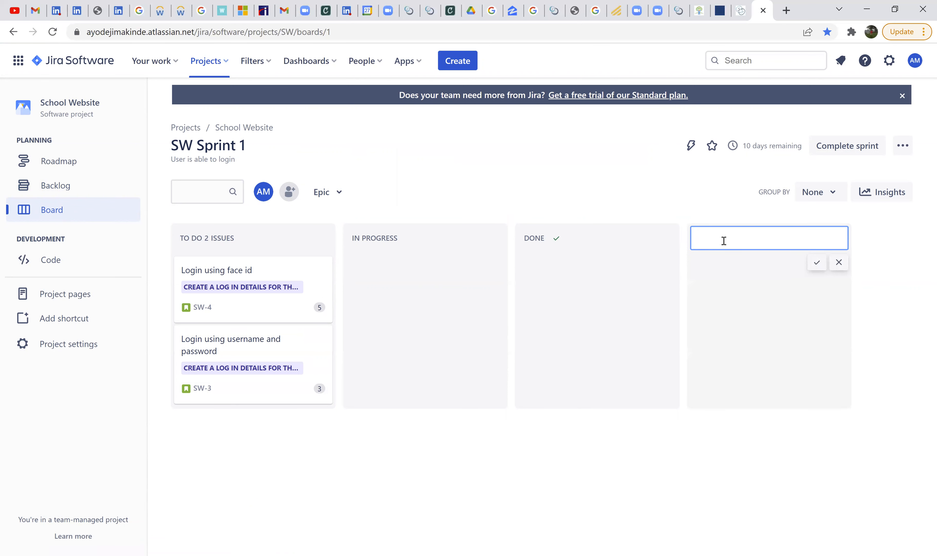
pyautogui.write('Ready for Acceptance')
pyautogui.click(816, 262)
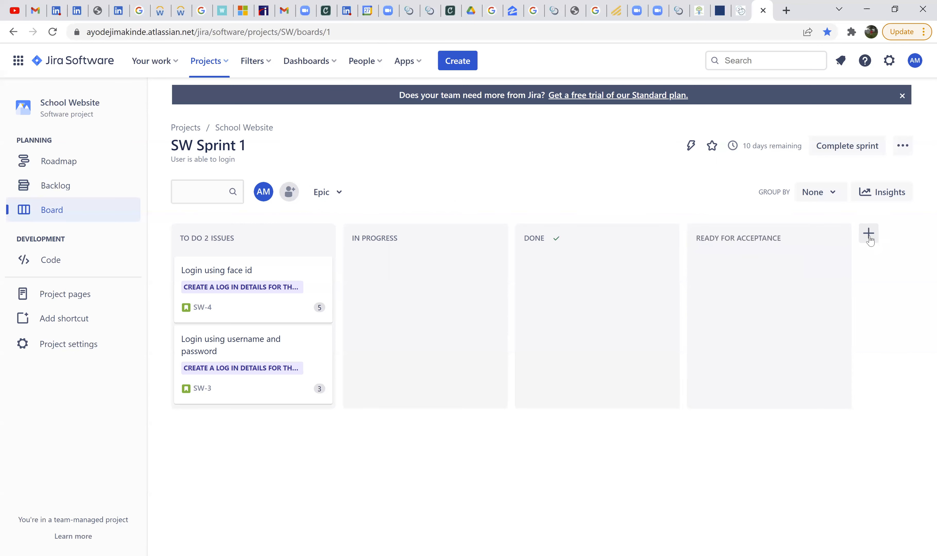
# - Add a column named "Peer Review" to the sprint board after the Ready for Acceptance column
pyautogui.click(868, 234)
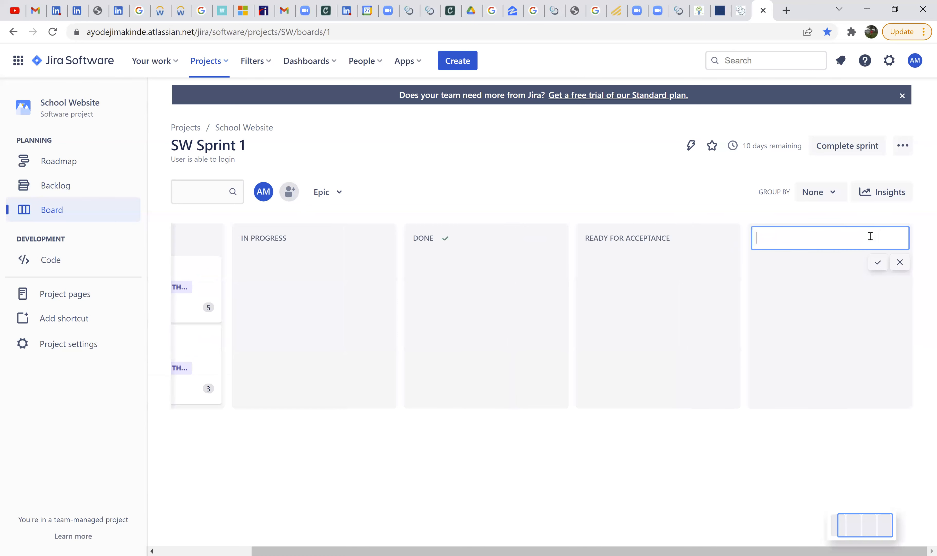
pyautogui.write('Peer Review')
pyautogui.click(876, 263)
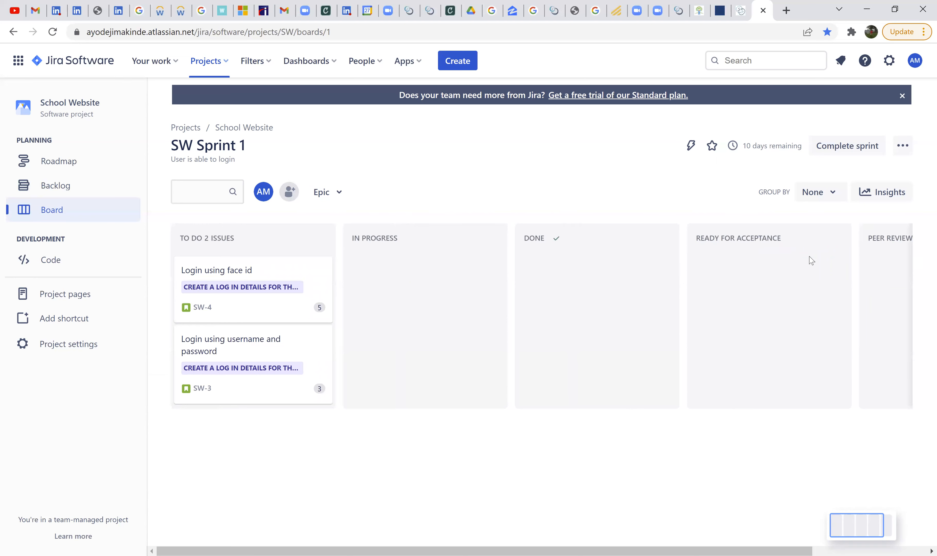
# - Reorder the board columns so Peer Review follows In Progress and Ready for Acceptance sits before Done
pyautogui.moveTo(875, 235); pyautogui.dragTo(454, 243)
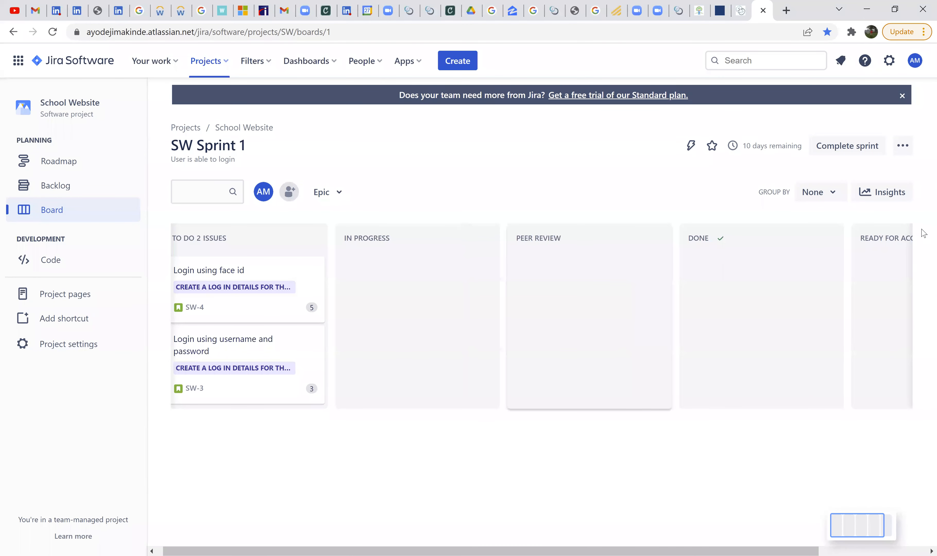
pyautogui.moveTo(880, 234); pyautogui.dragTo(676, 234)
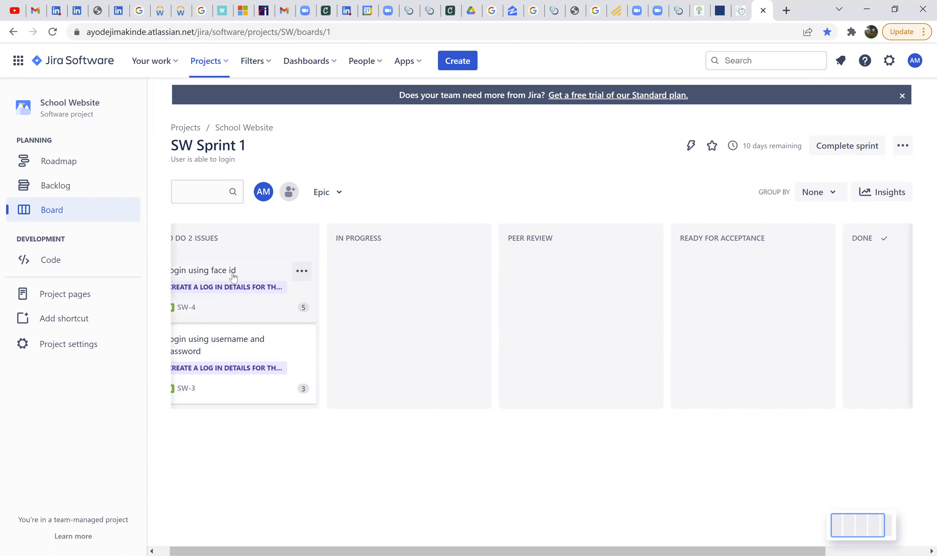
pyautogui.hscroll(-2, 244, 276)
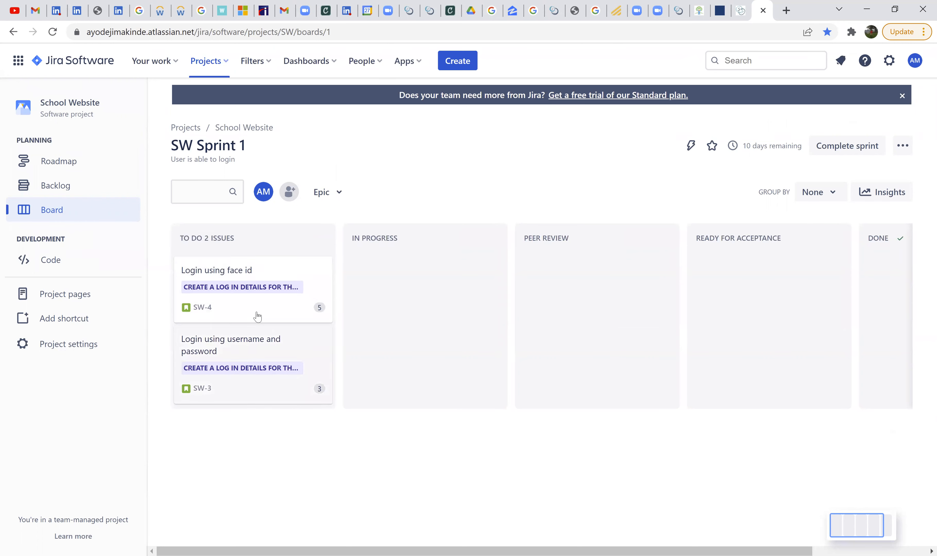
# - Assign the SW-4 "Login using face id" story to the project owner's own account and close its details
pyautogui.click(256, 274)
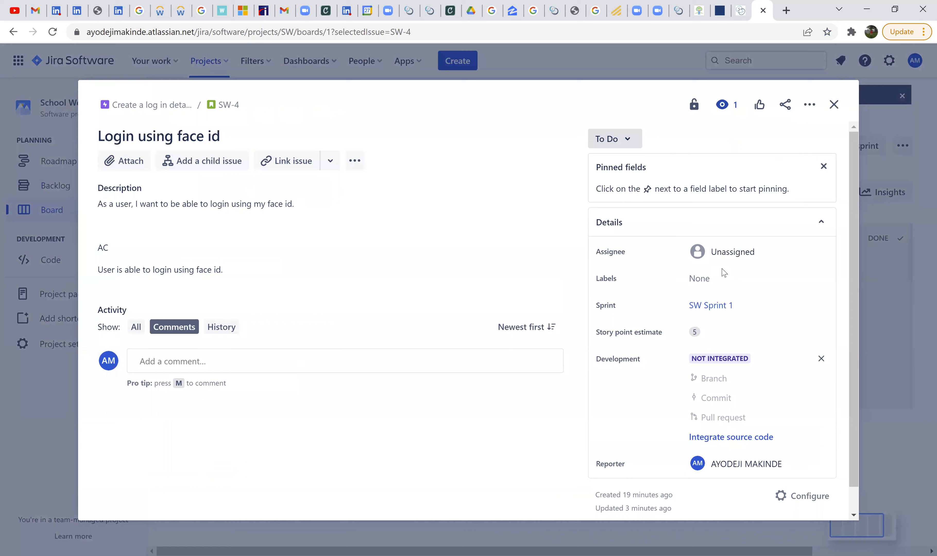
pyautogui.click(728, 261)
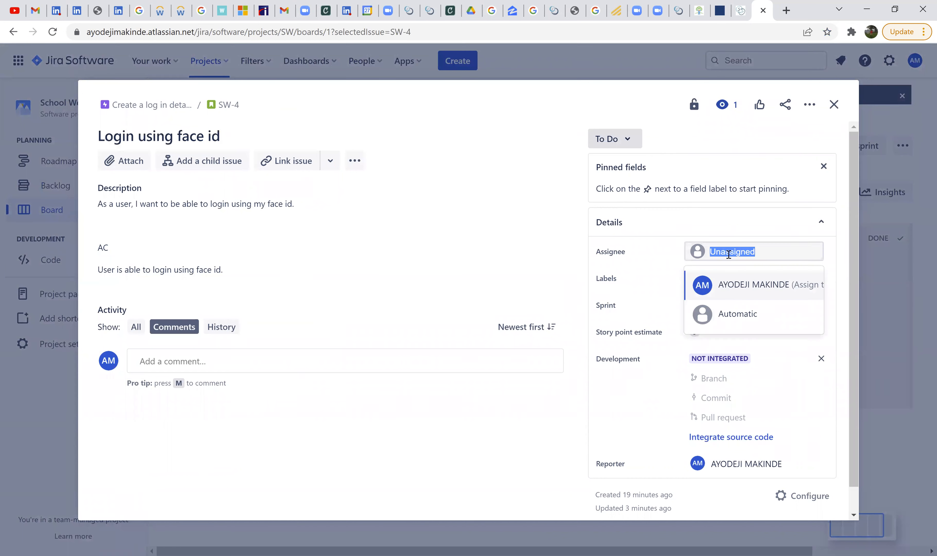
pyautogui.click(738, 290)
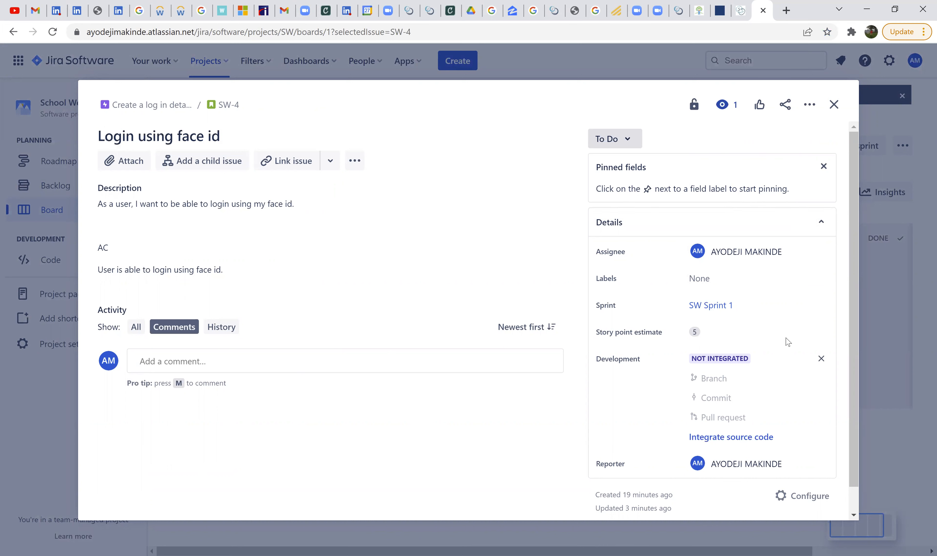
pyautogui.click(834, 109)
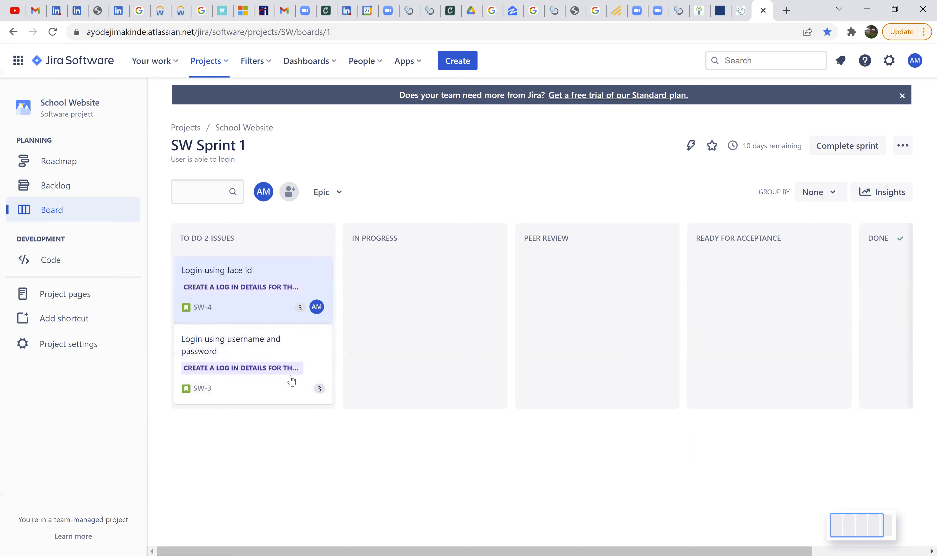
# - Assign the SW-3 "Login using username and password" story to the same account and close its details
pyautogui.click(301, 384)
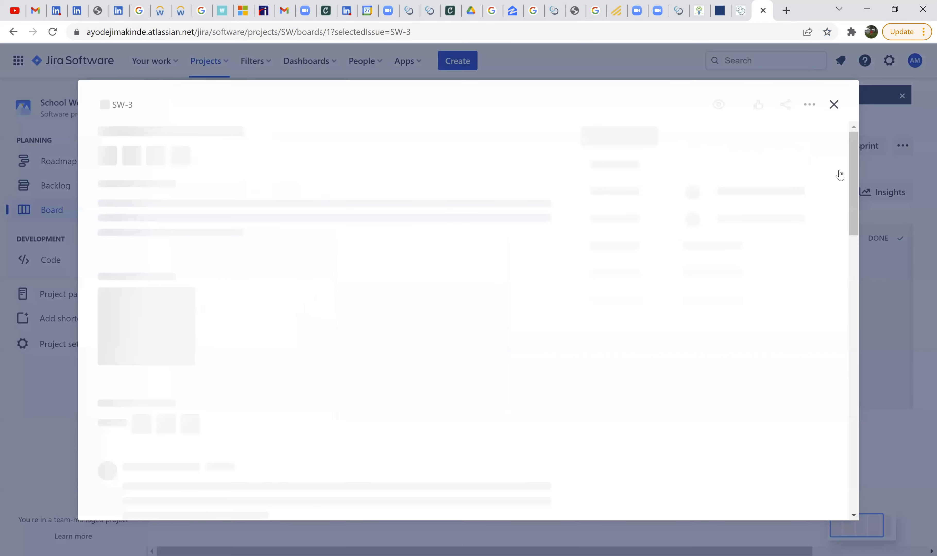
pyautogui.click(739, 252)
pyautogui.click(758, 290)
pyautogui.click(833, 106)
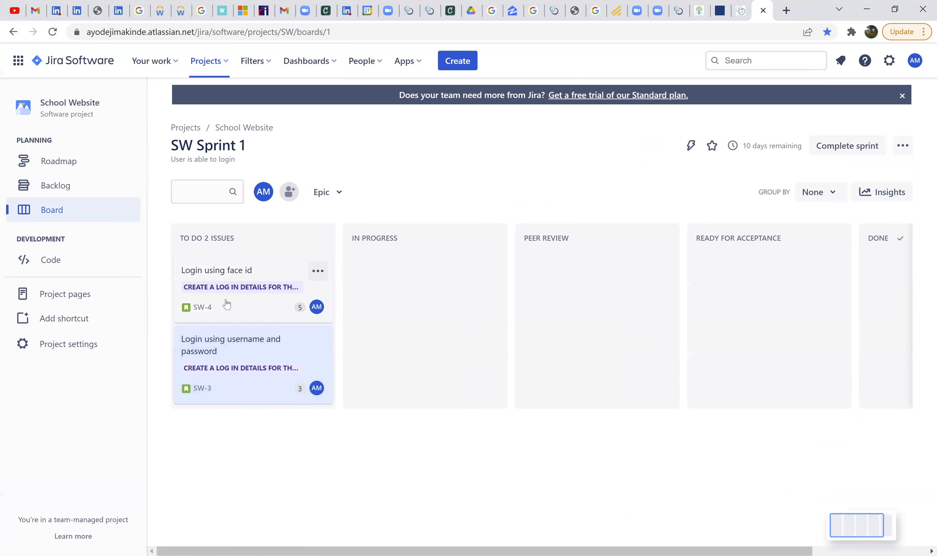
# - Move SW-4 "Login using face id" from To Do through In Progress and Peer Review to Ready for Acceptance
pyautogui.moveTo(227, 307); pyautogui.dragTo(397, 304)
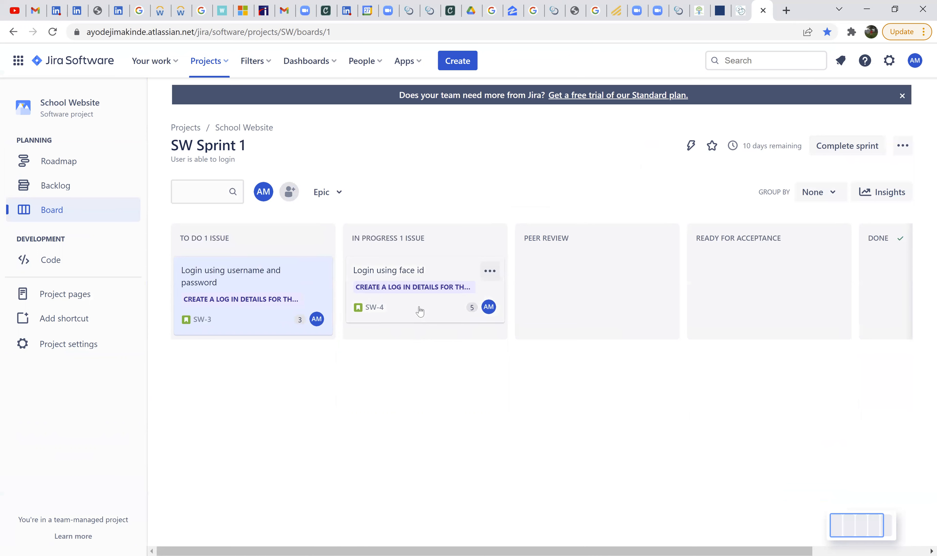
pyautogui.moveTo(471, 306); pyautogui.dragTo(605, 301)
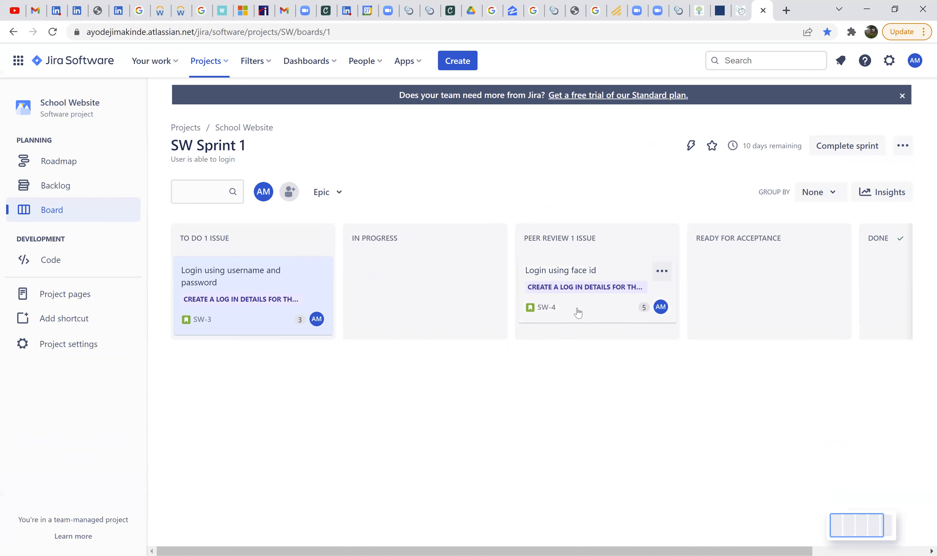
pyautogui.moveTo(571, 312); pyautogui.dragTo(698, 313)
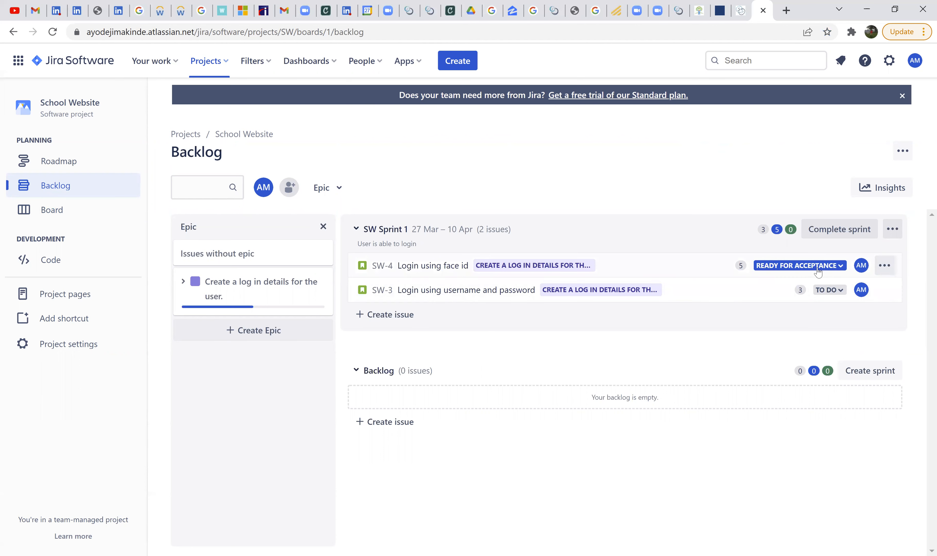
# - From the backlog, open SW-4 and examine its change history and comments, and close its details
pyautogui.click(613, 272)
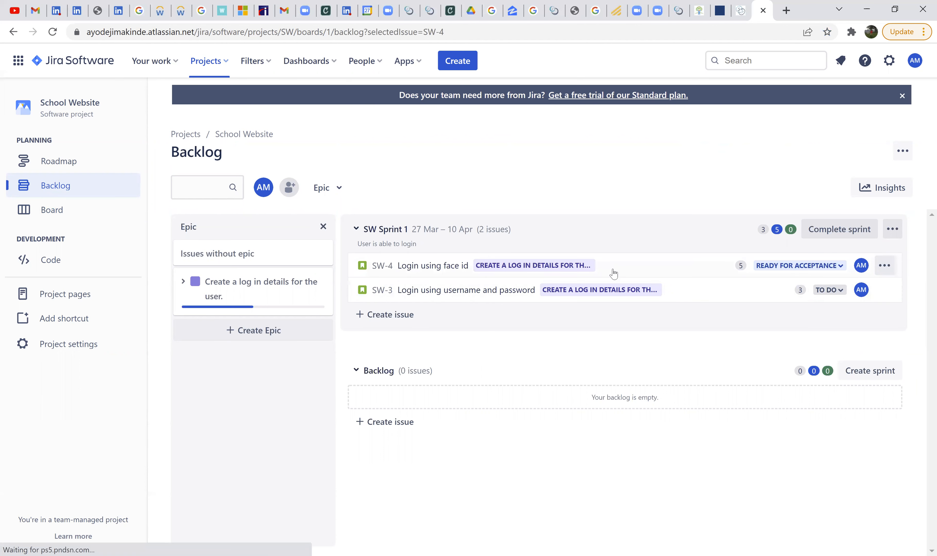
pyautogui.scroll(-5, 779, 359)
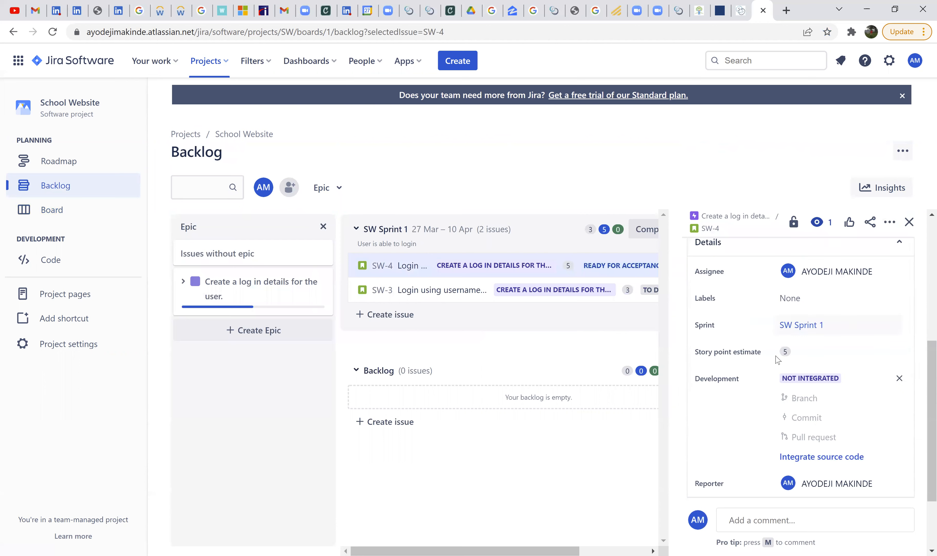
pyautogui.scroll(-1, 780, 358)
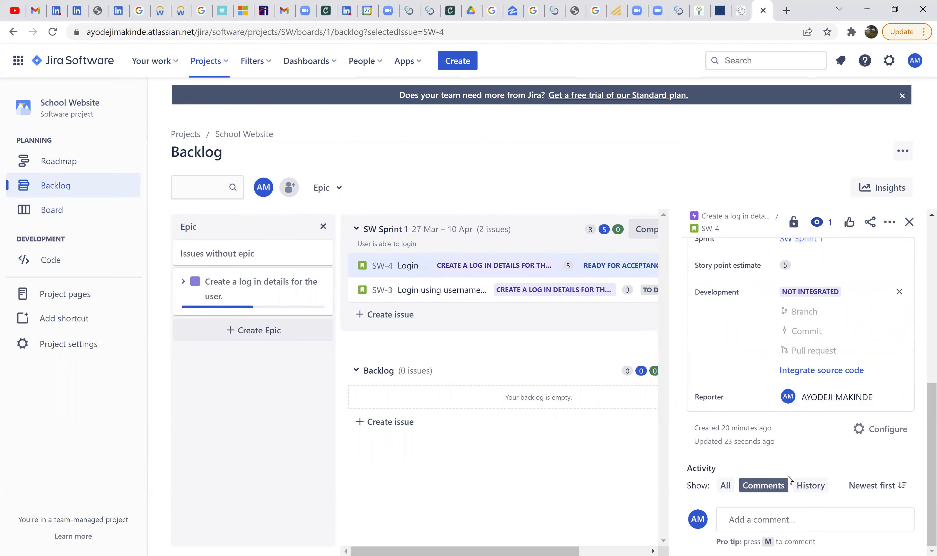
pyautogui.click(810, 486)
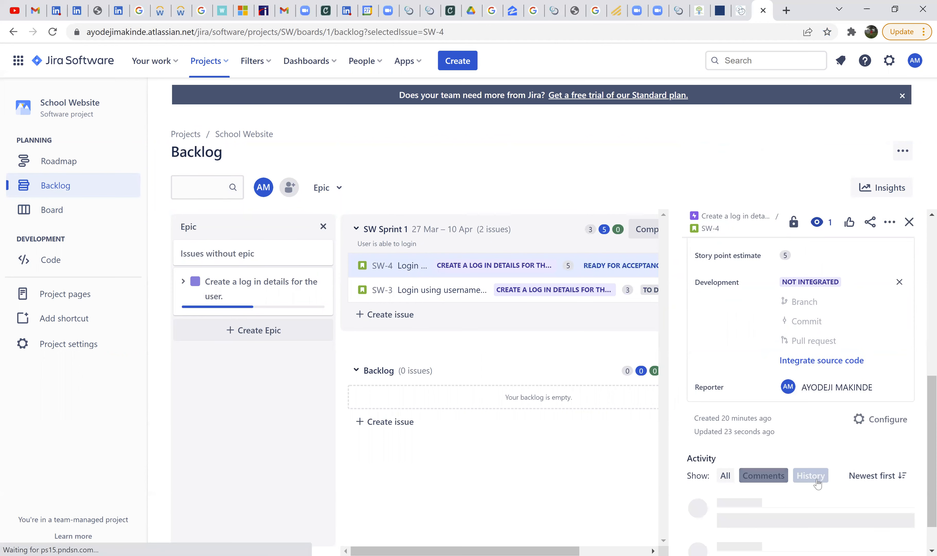
pyautogui.scroll(-5, 778, 416)
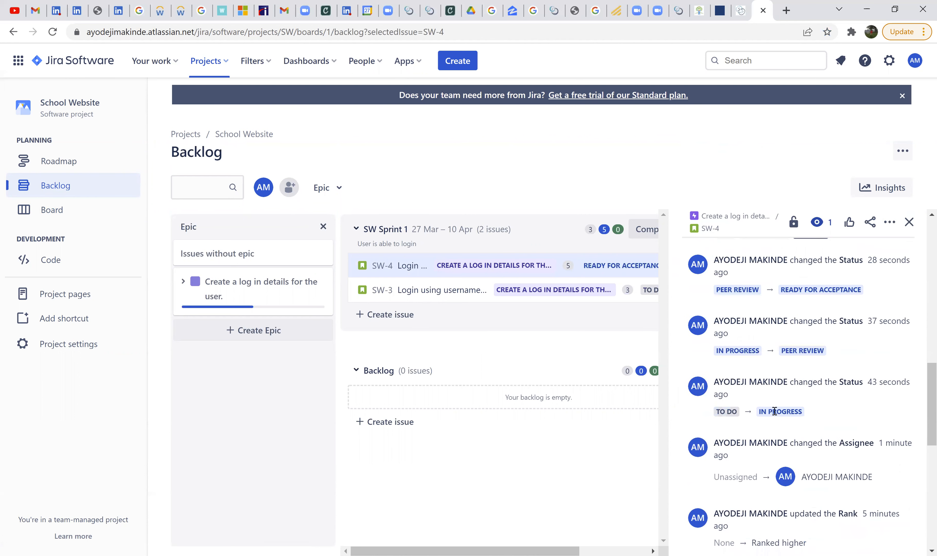
pyautogui.scroll(-2, 774, 412)
pyautogui.scroll(-3, 774, 416)
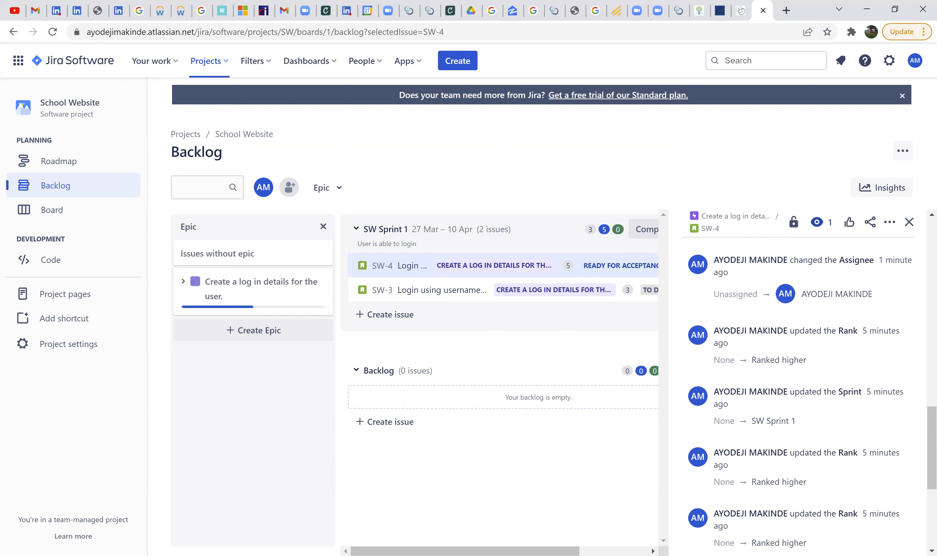
pyautogui.scroll(-5, 805, 432)
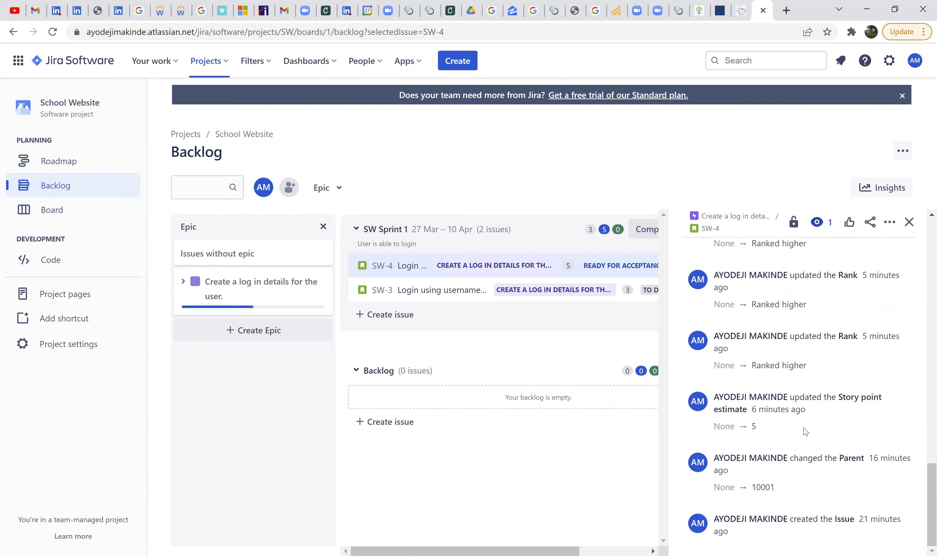
pyautogui.scroll(10, 805, 430)
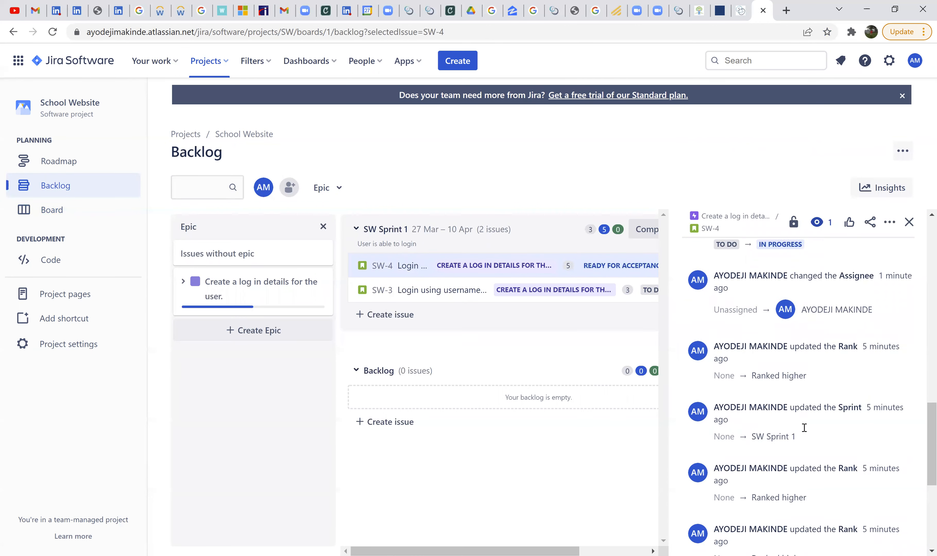
pyautogui.scroll(-10, 806, 431)
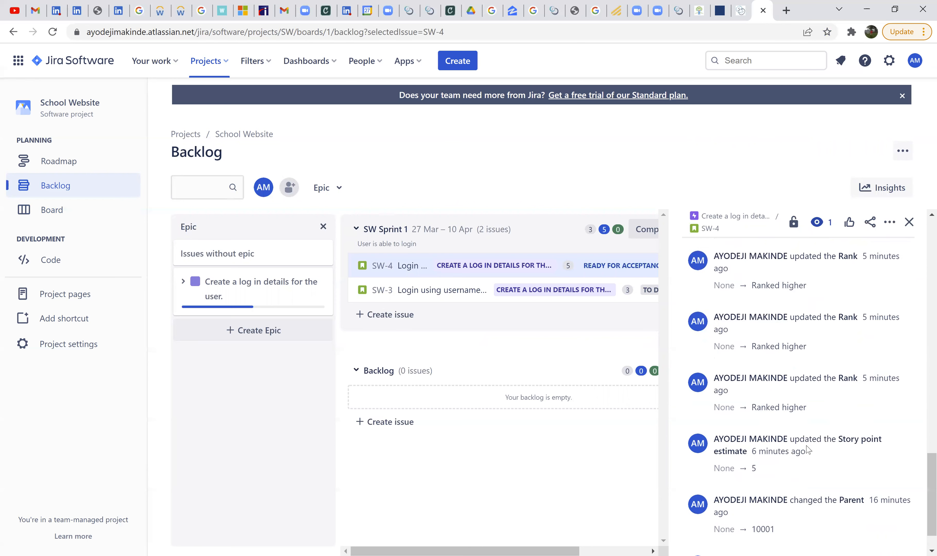
pyautogui.scroll(5, 803, 486)
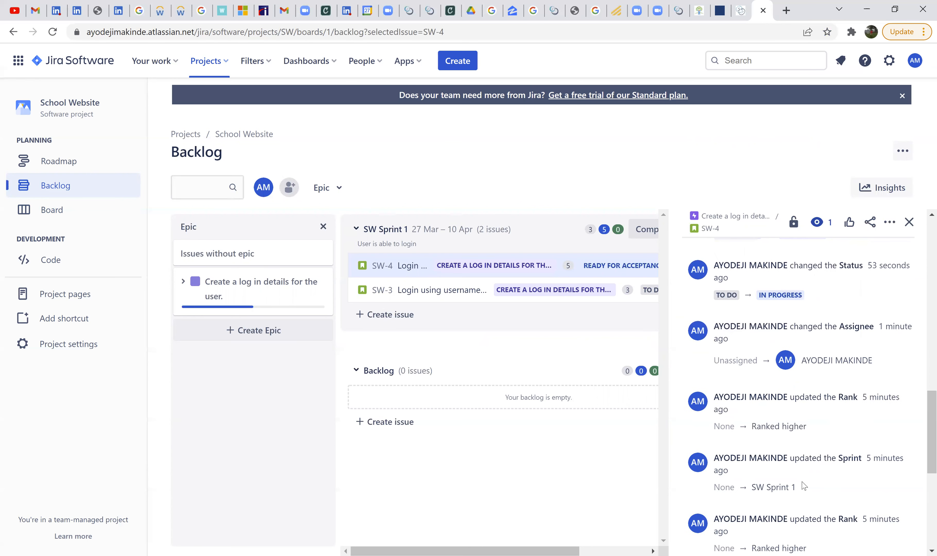
pyautogui.scroll(5, 804, 487)
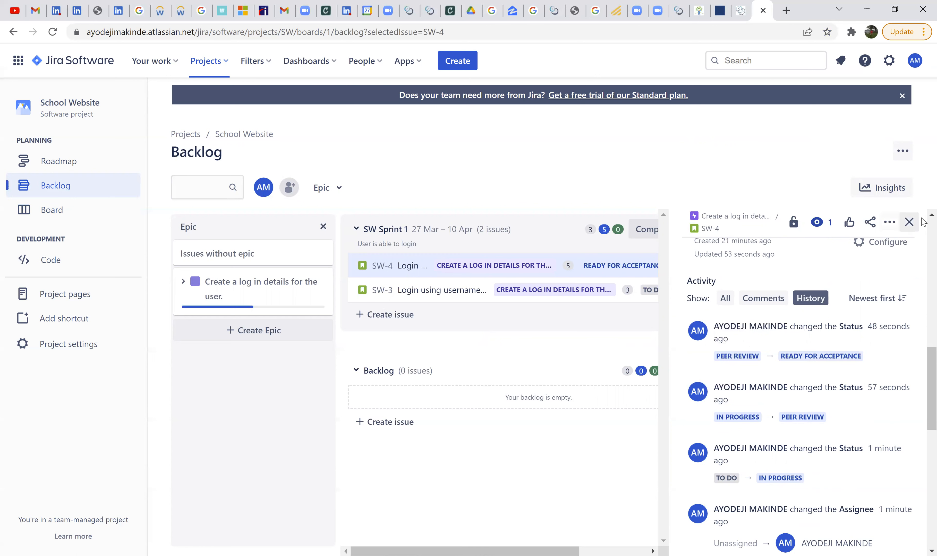
pyautogui.click(763, 299)
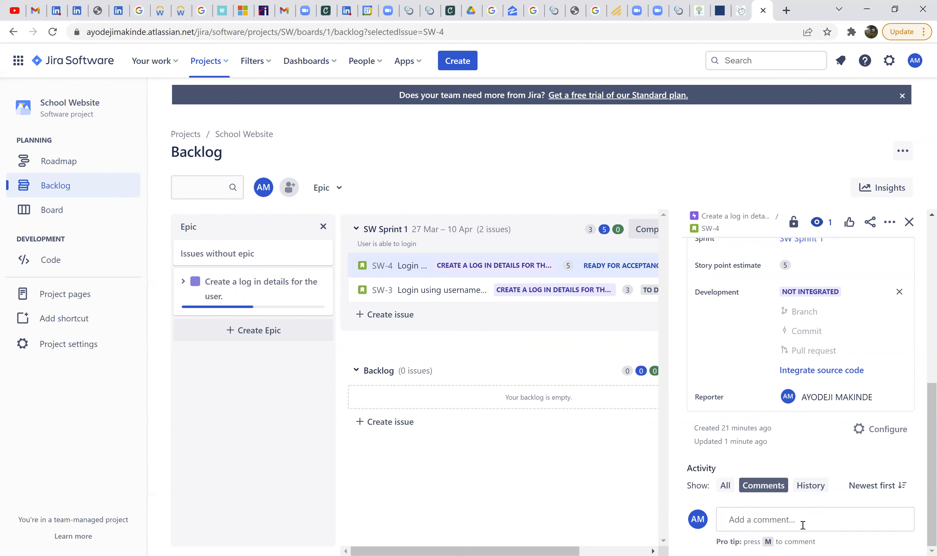
pyautogui.click(909, 222)
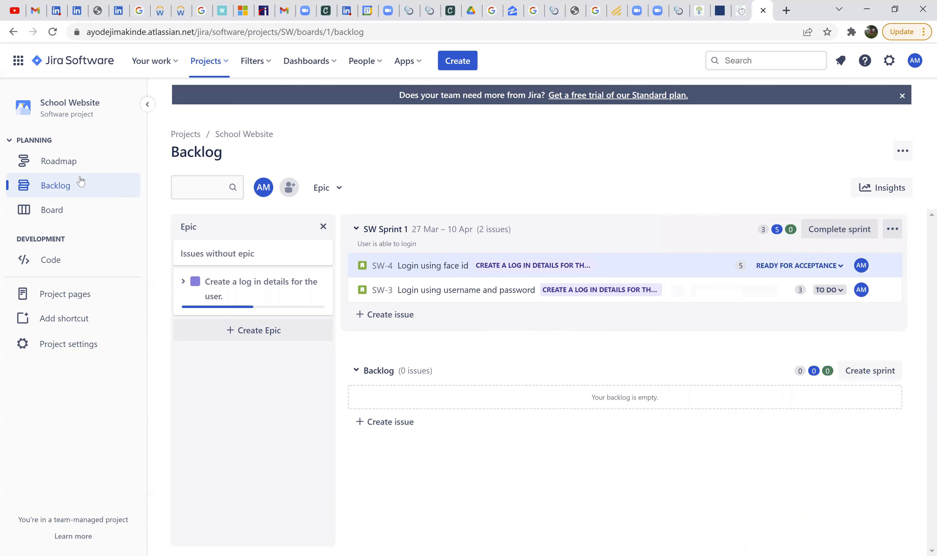
# - Return to the sprint board and move SW-3 "Login using username and password" from To Do to Ready for Acceptance
pyautogui.click(80, 220)
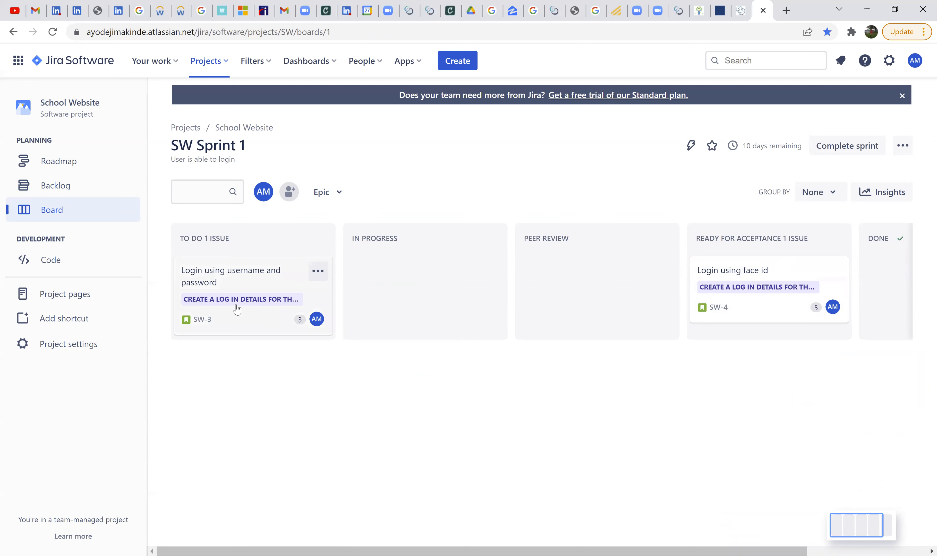
pyautogui.moveTo(265, 299); pyautogui.dragTo(760, 323)
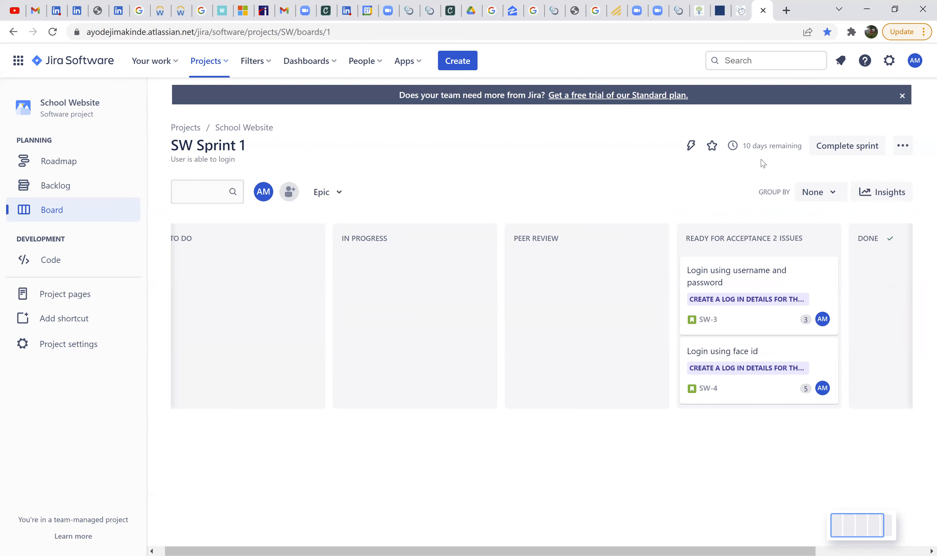
pyautogui.moveTo(790, 153)
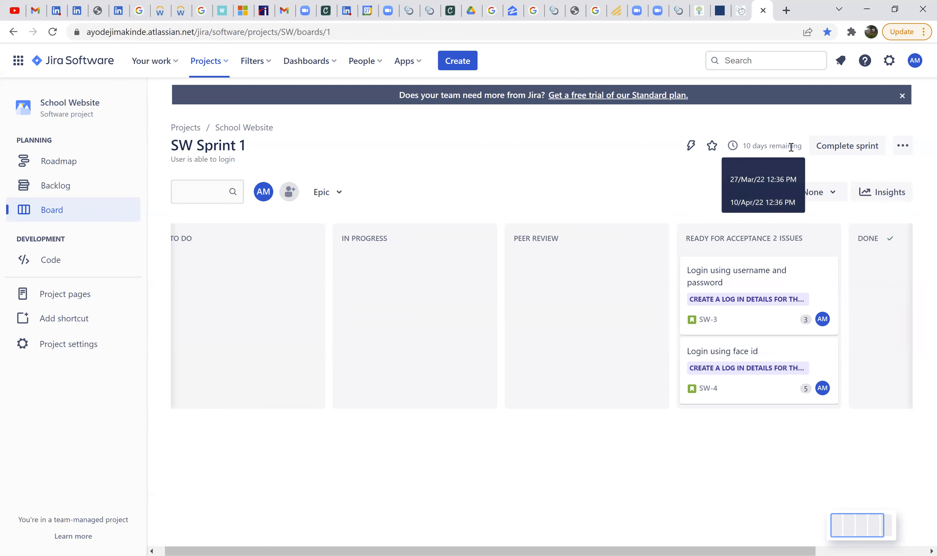